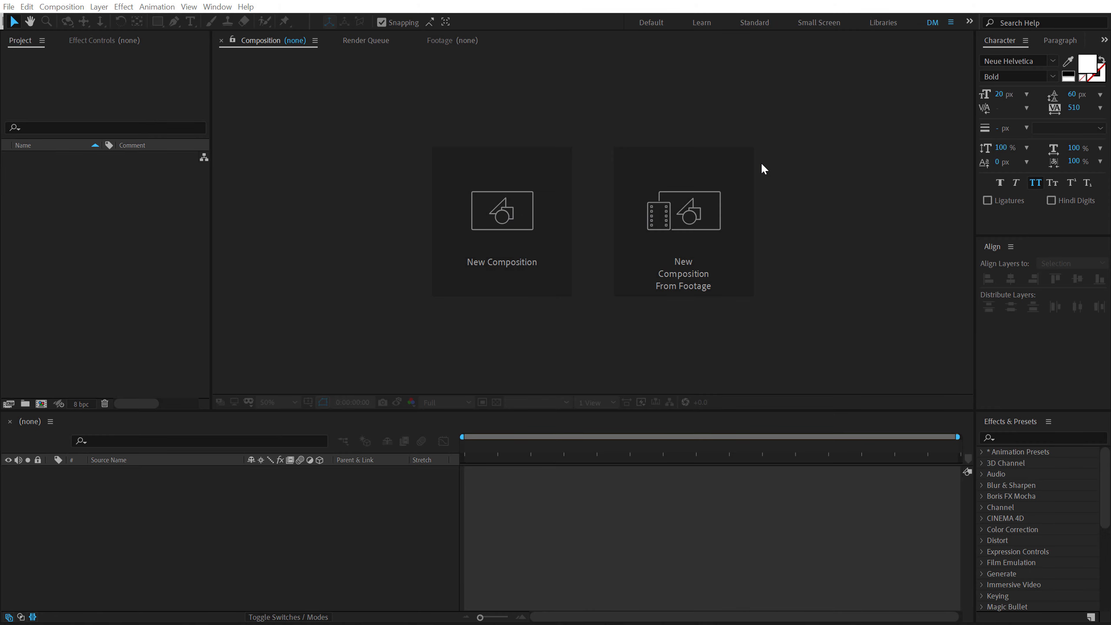
- Create a new 1920 x 1080 composition named 'Render'
click(530, 261)
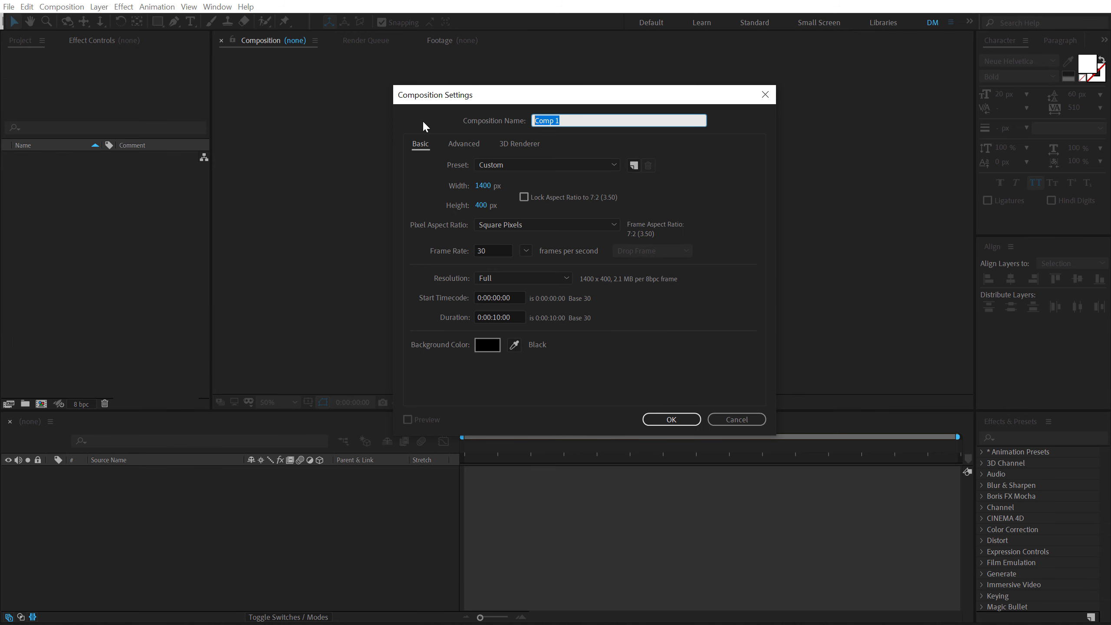
text(Render)
click(486, 185)
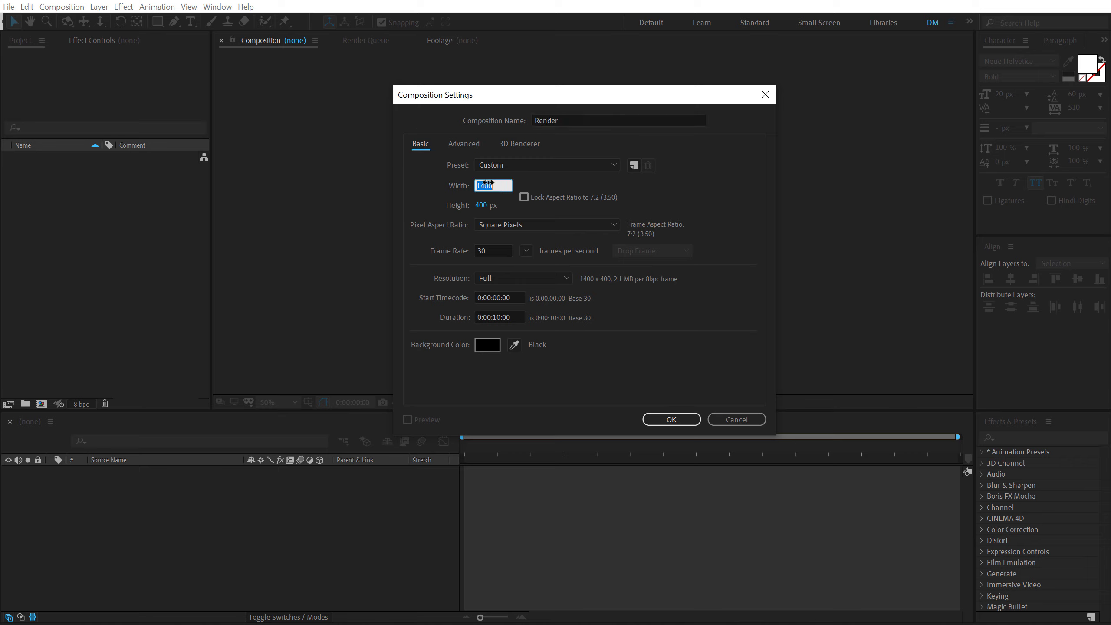
text(1920)
click(490, 204)
text(1080)
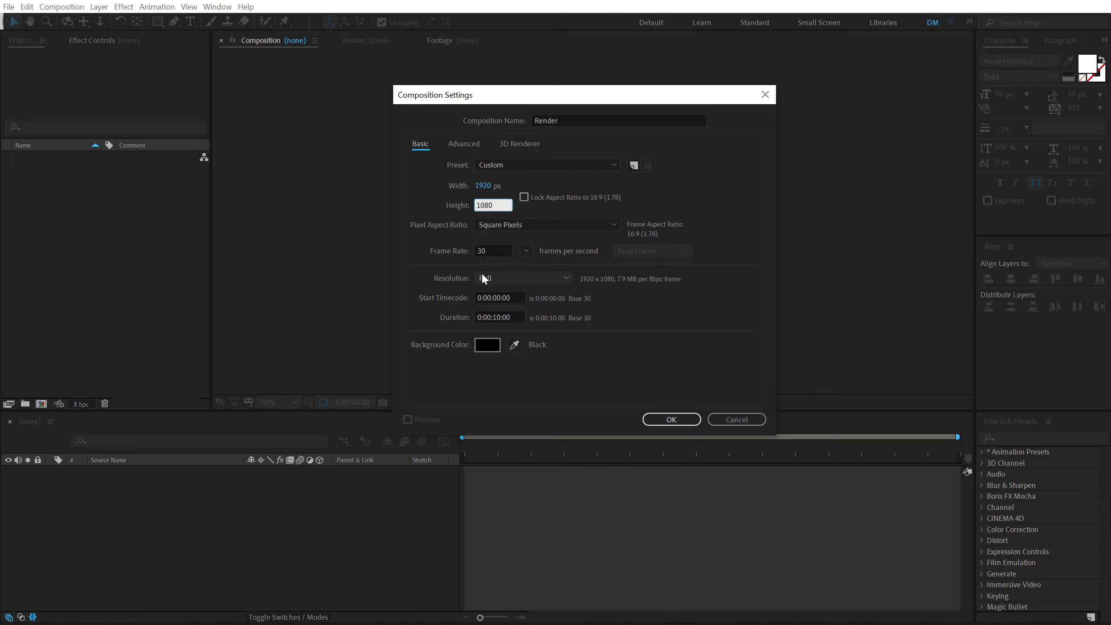
click(671, 419)
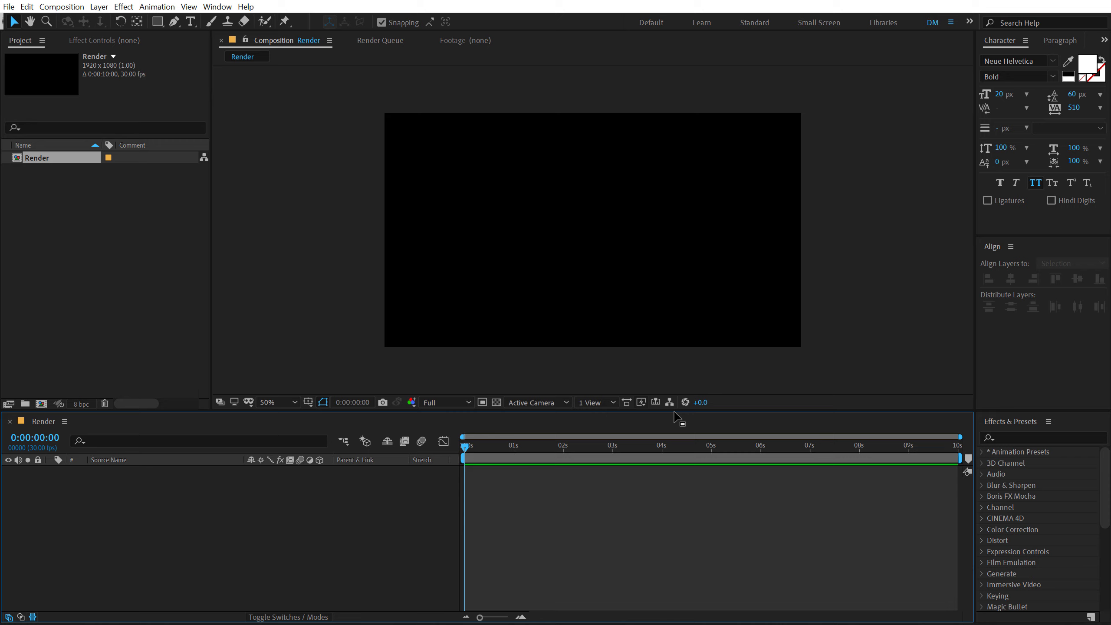
- Create a second new composition named 'Text'
click(43, 391)
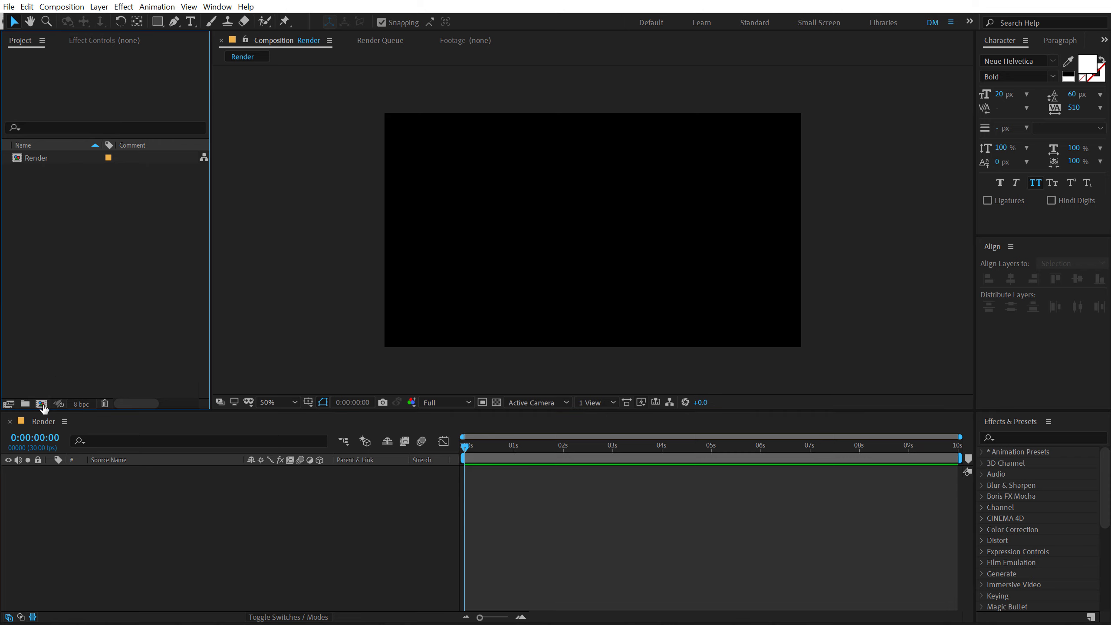
click(42, 403)
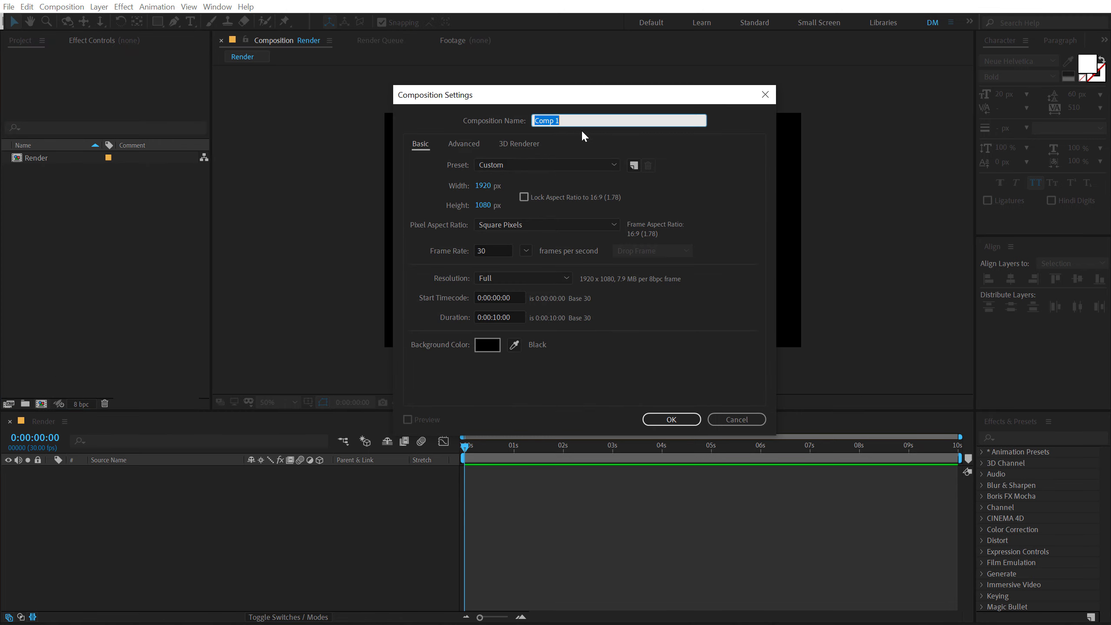
text(Text)
click(672, 423)
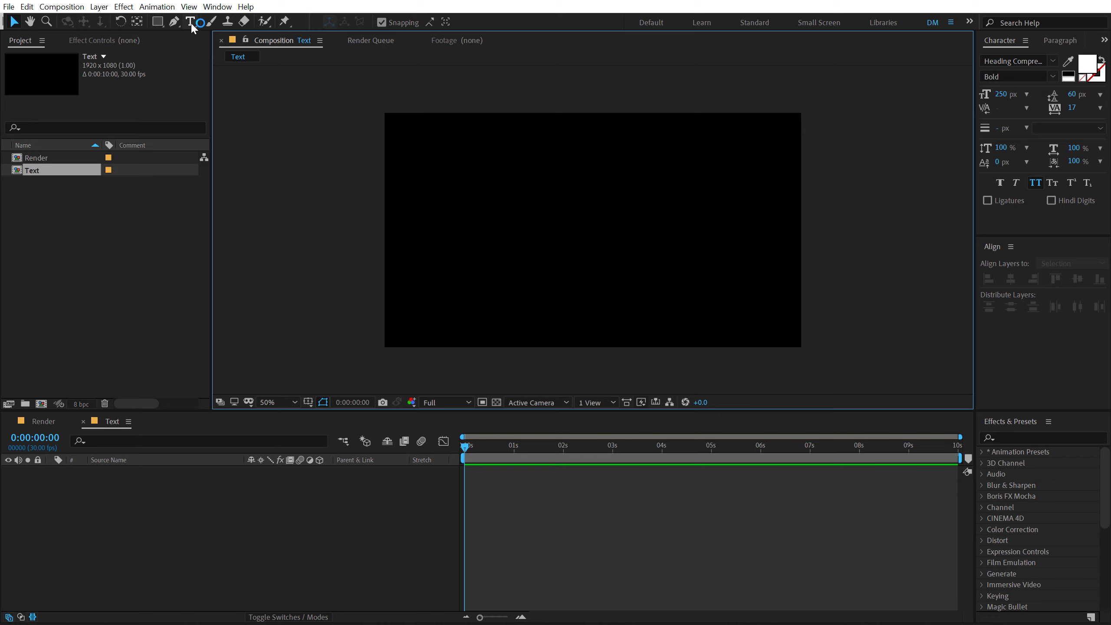
- Add a text layer reading 'CREATIVE' on the canvas
click(190, 21)
click(494, 245)
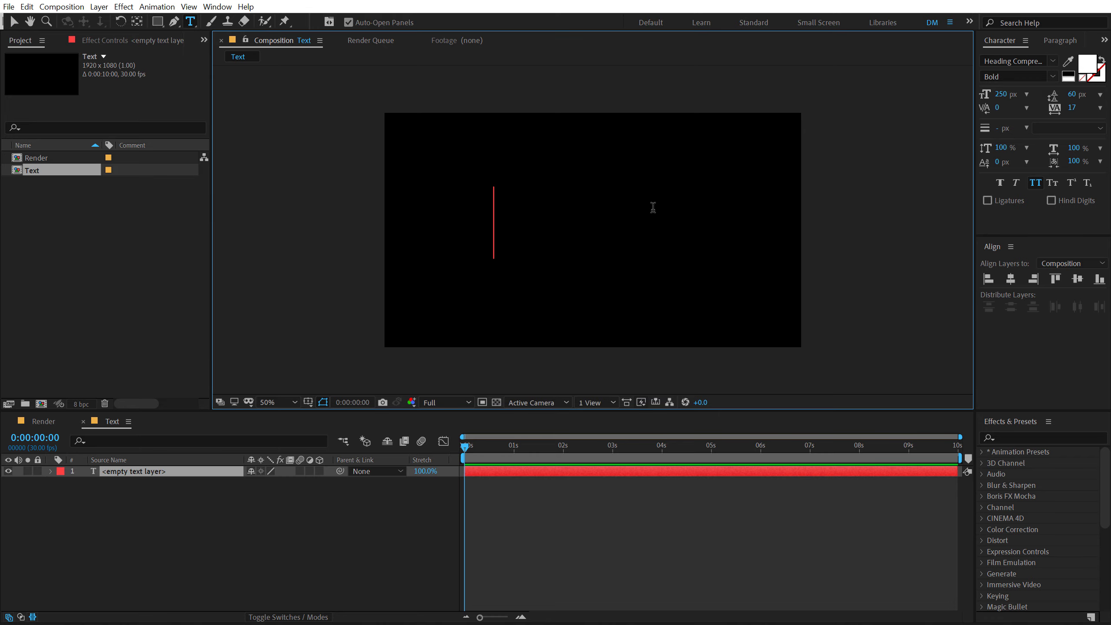
text(creatui)
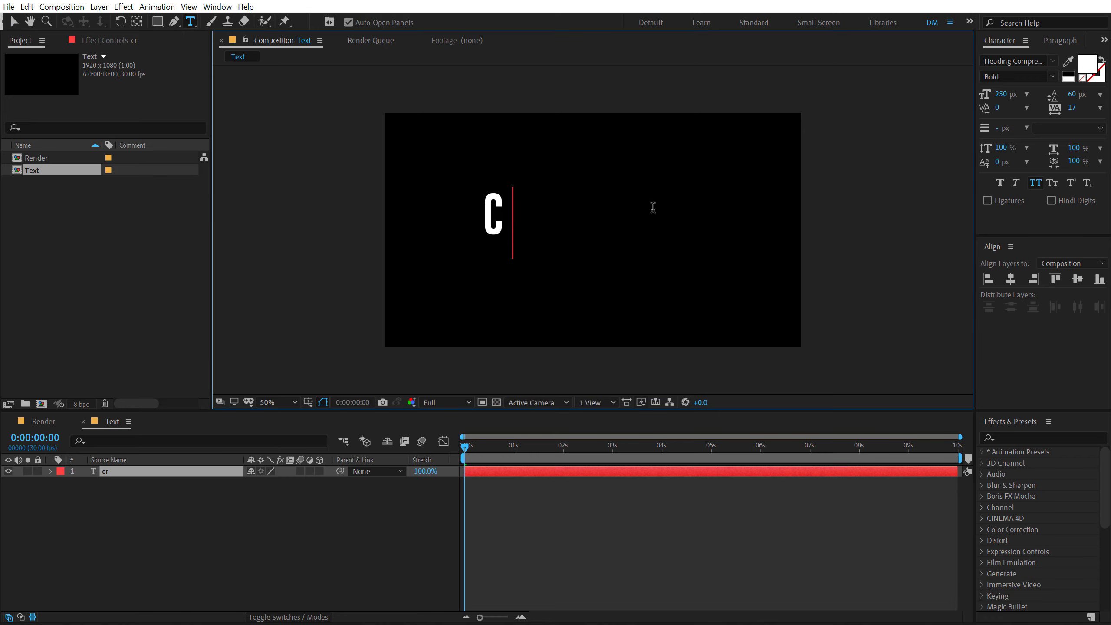
key(BackSpace)
key(BackSpace)
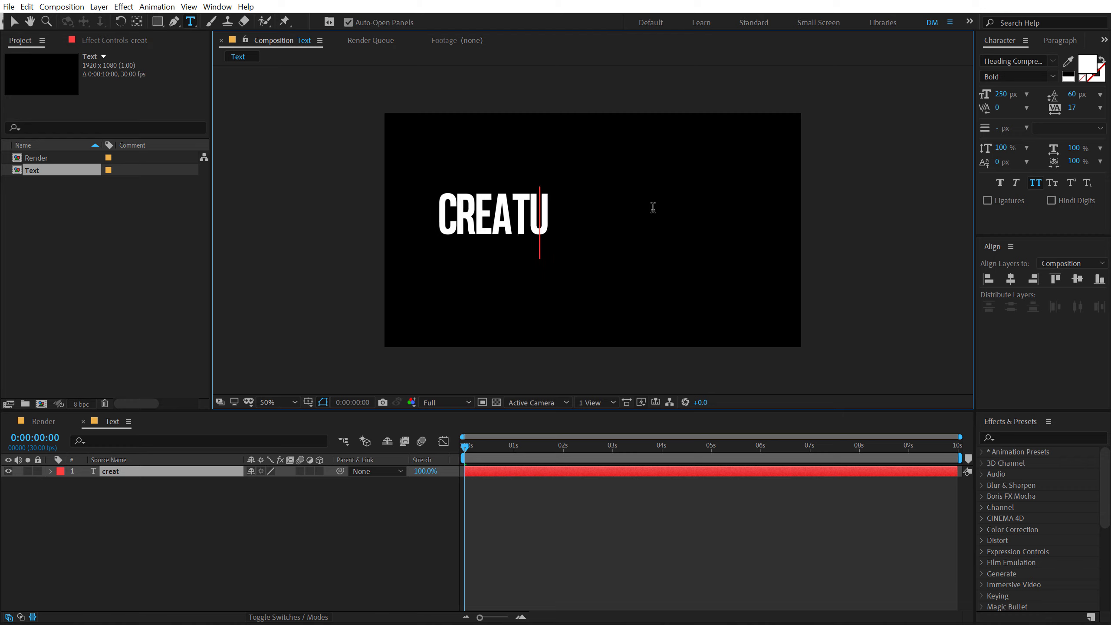
text(ive)
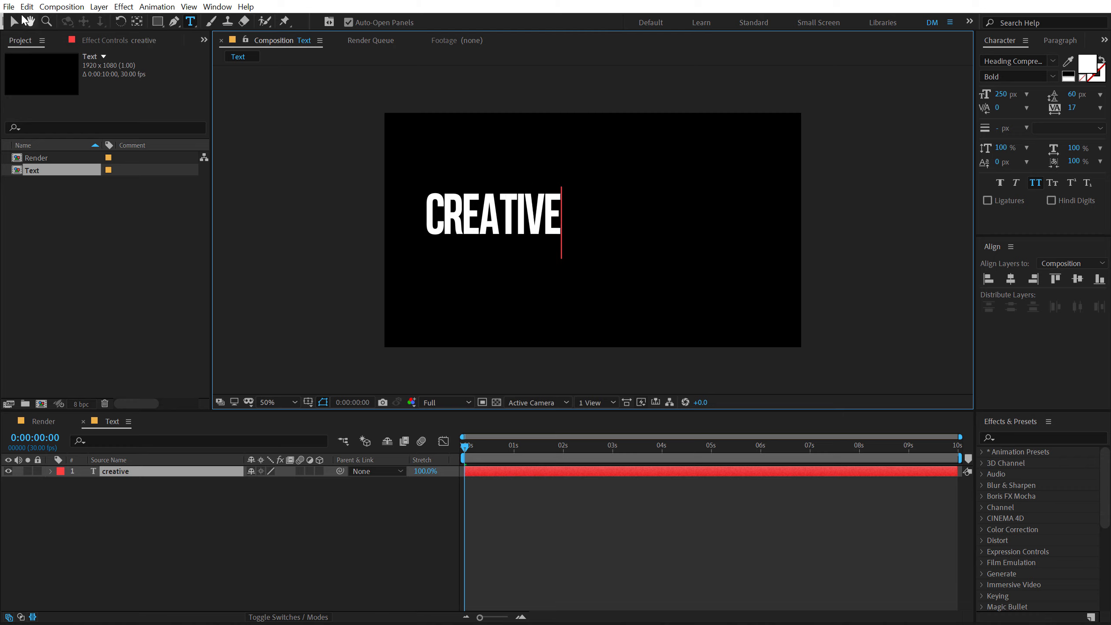
click(14, 20)
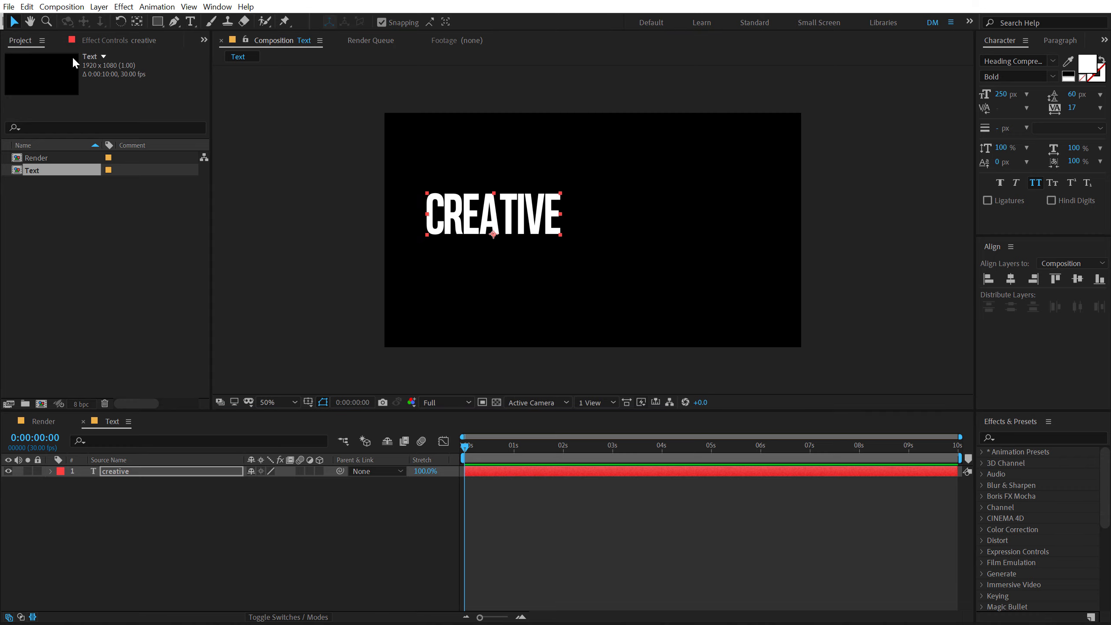
- Set the CREATIVE text to 300 px and centre it horizontally and vertically
click(1001, 95)
text(300)
key(Return)
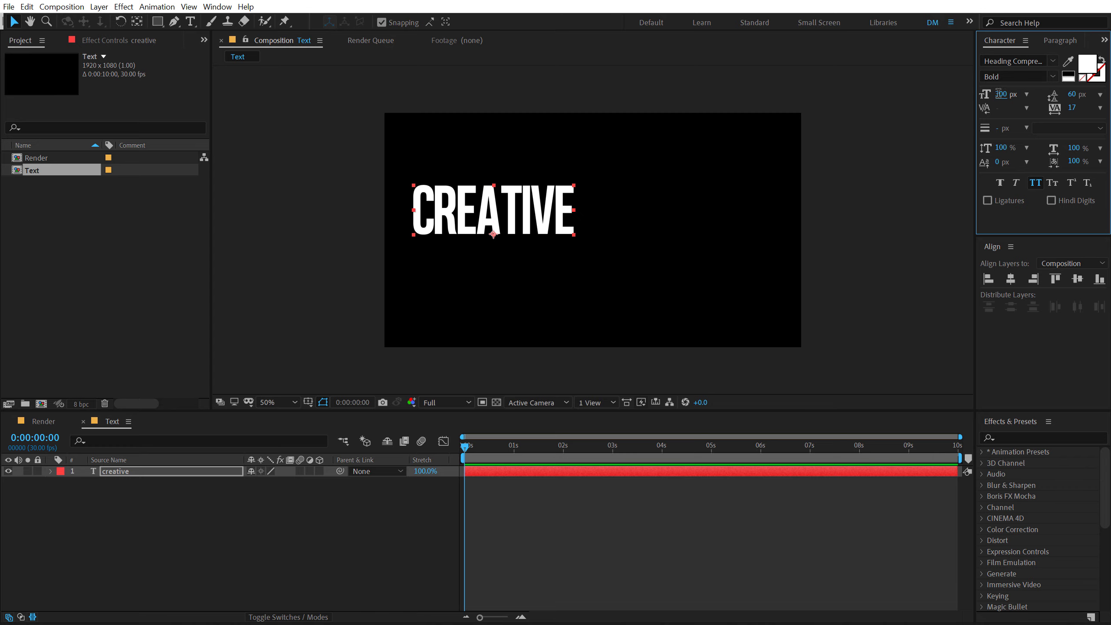
click(1010, 278)
click(1077, 279)
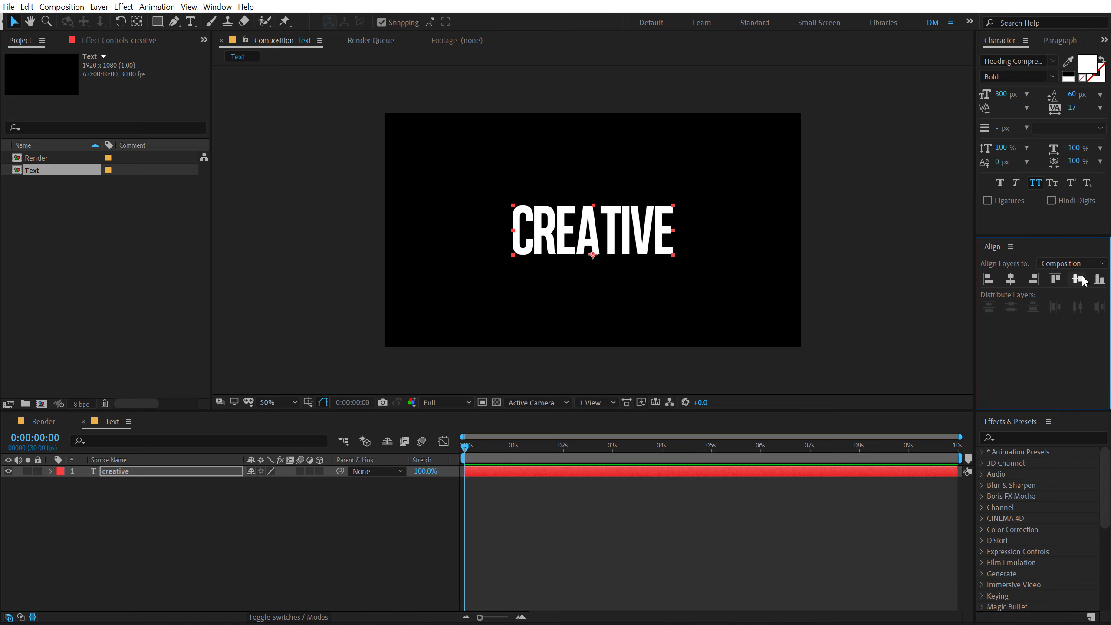
click(1040, 60)
click(835, 180)
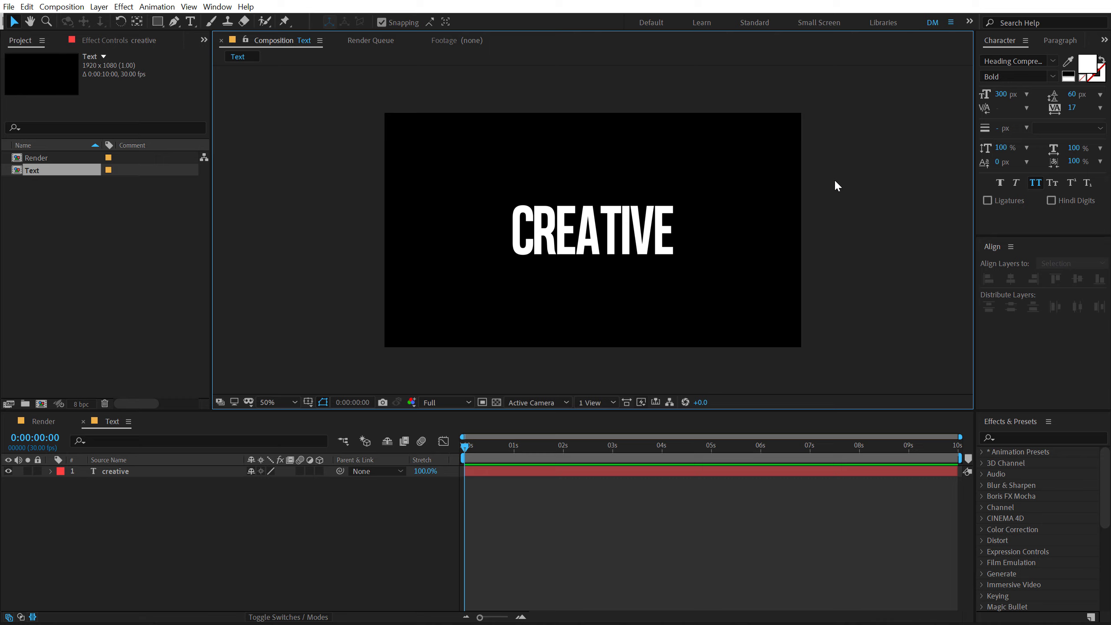
click(617, 254)
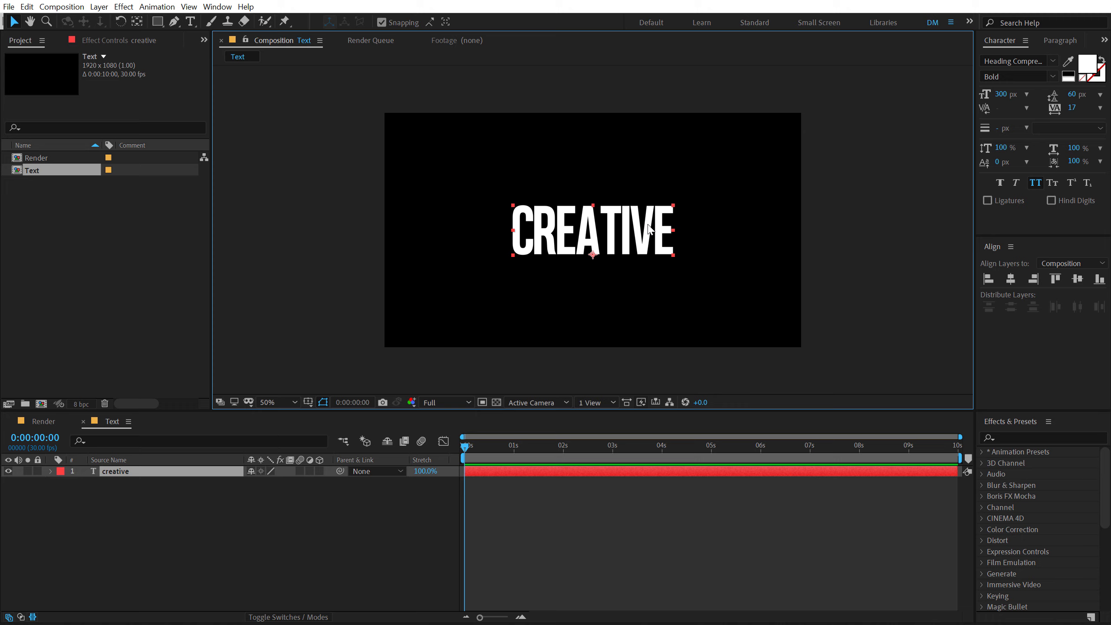
- Shrink the Text composition to 778 x 258 px so it fits CREATIVE
click(192, 559)
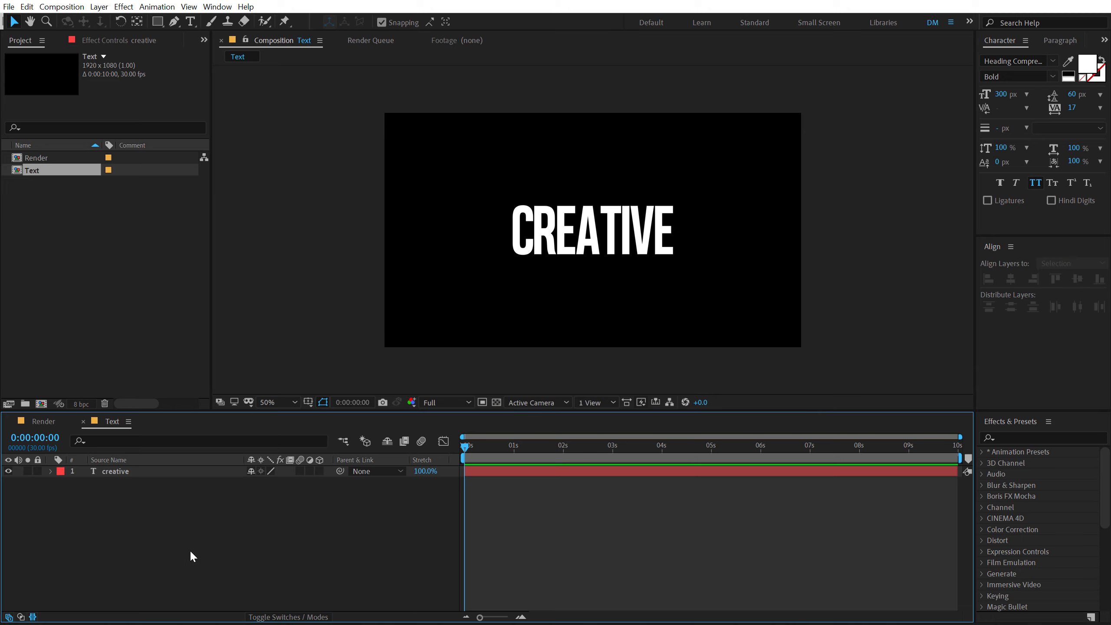
key(ctrl+k)
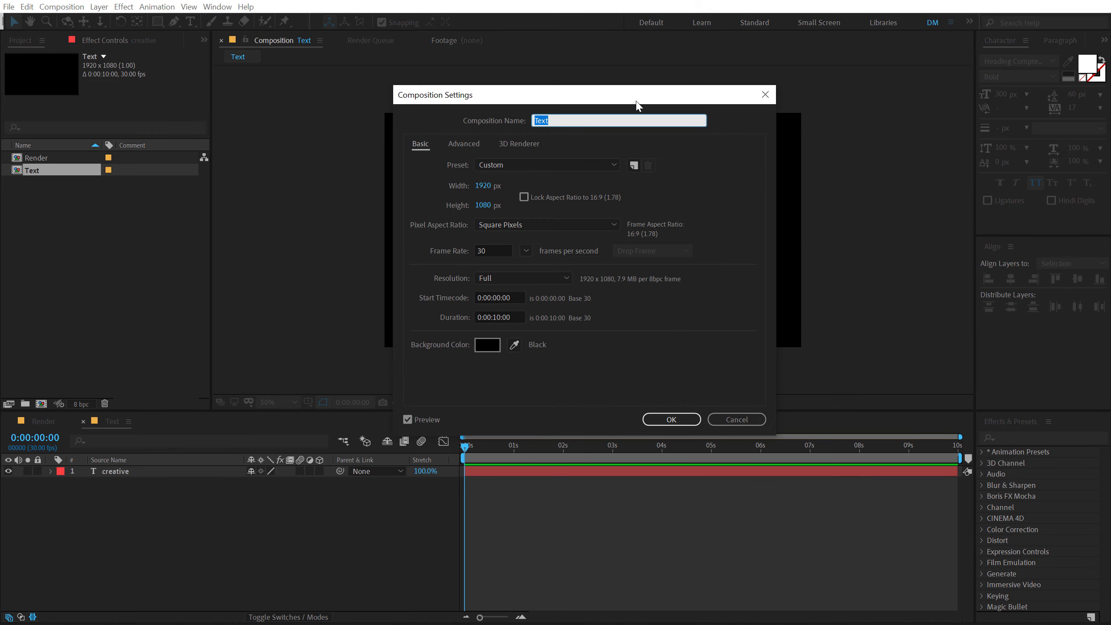
drag(605, 97, 297, 108)
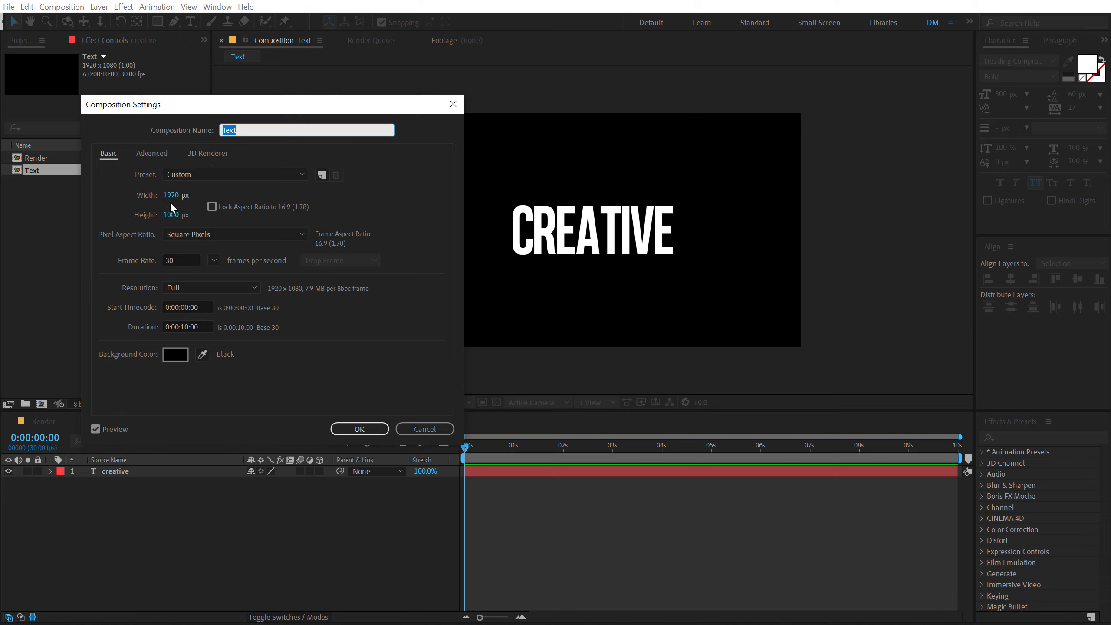
drag(170, 196, 25, 218)
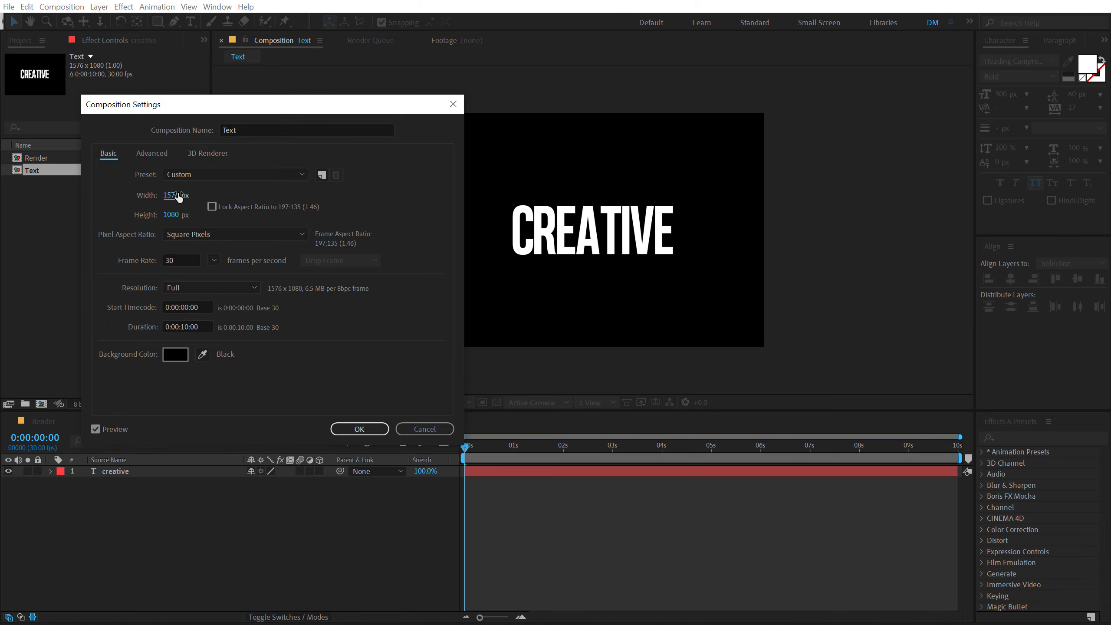
drag(178, 198, 59, 201)
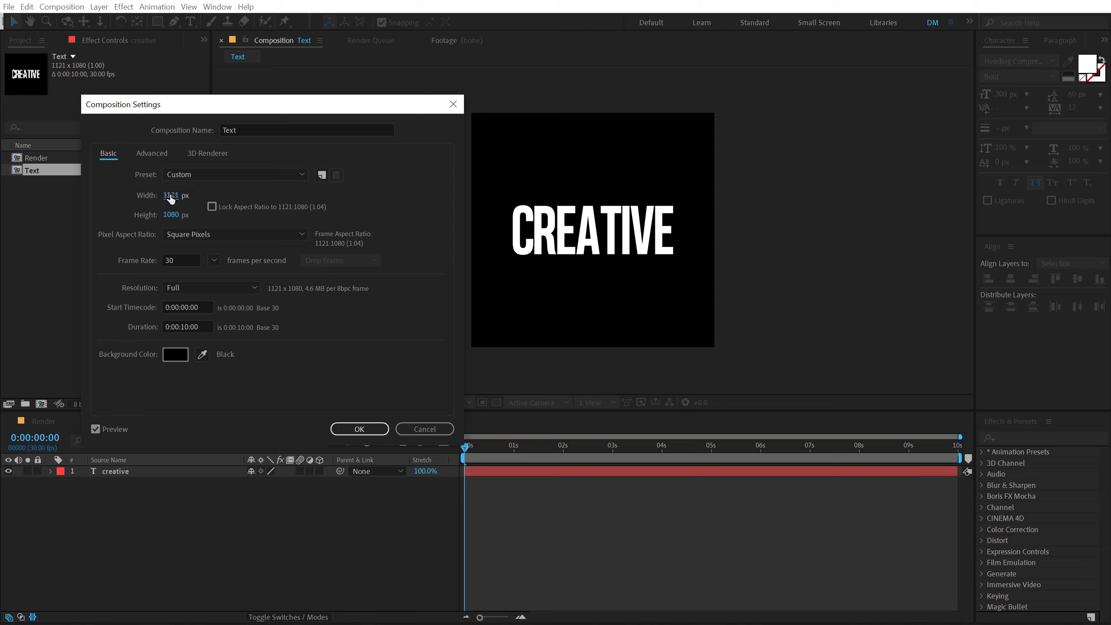
drag(169, 196, 157, 215)
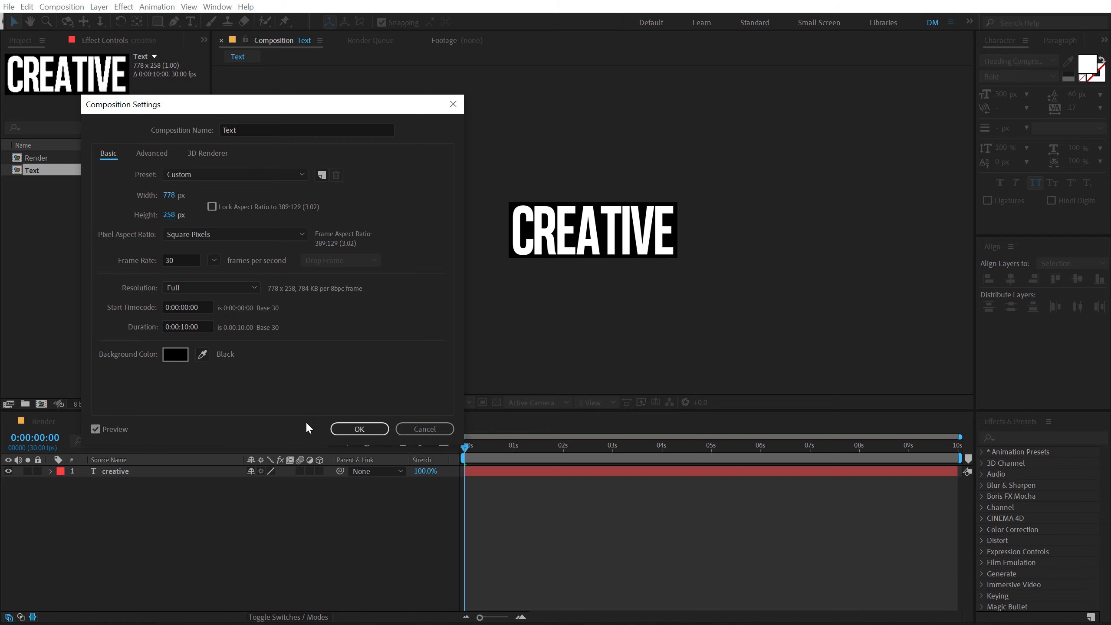
click(359, 428)
- Place the Text composition into Render and move its anchor point to CREATIVE's bottom centre
click(51, 423)
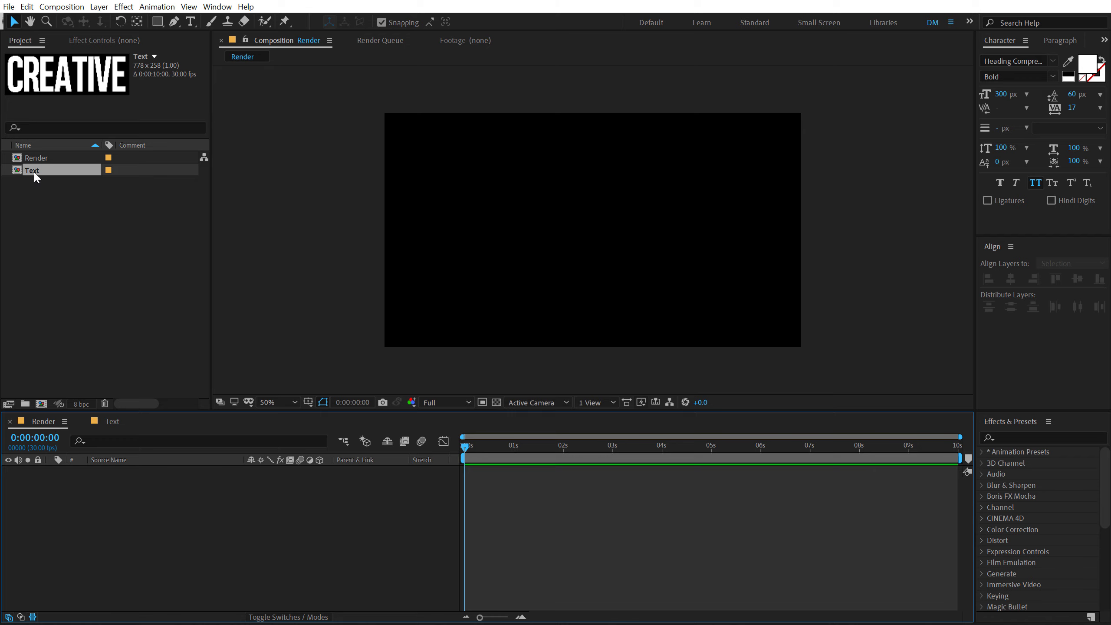
drag(41, 172, 95, 530)
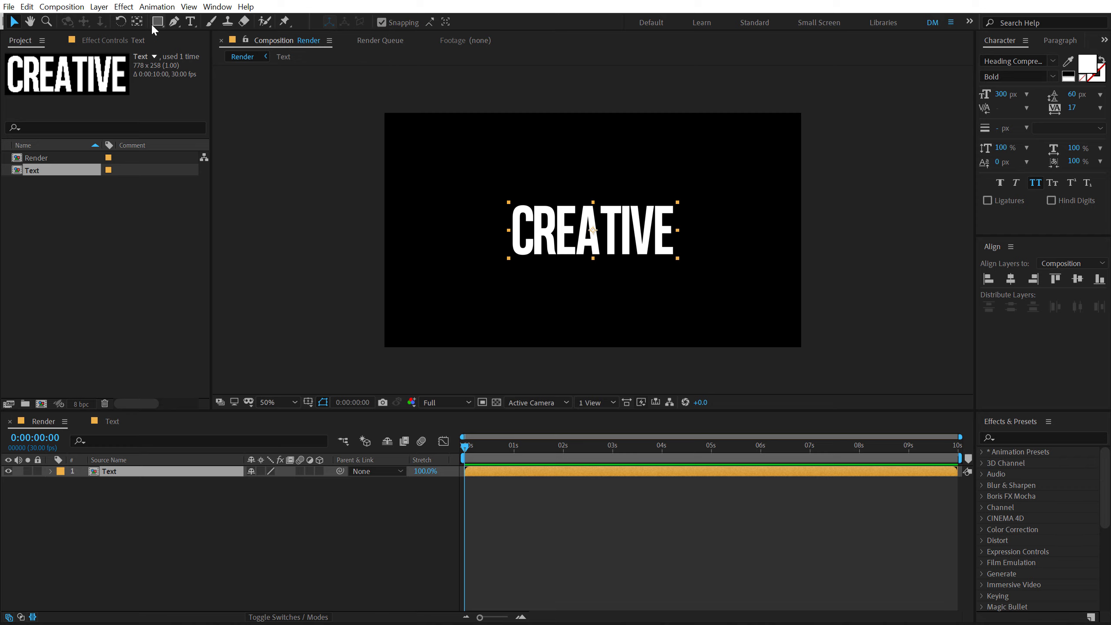
click(133, 21)
key(period)
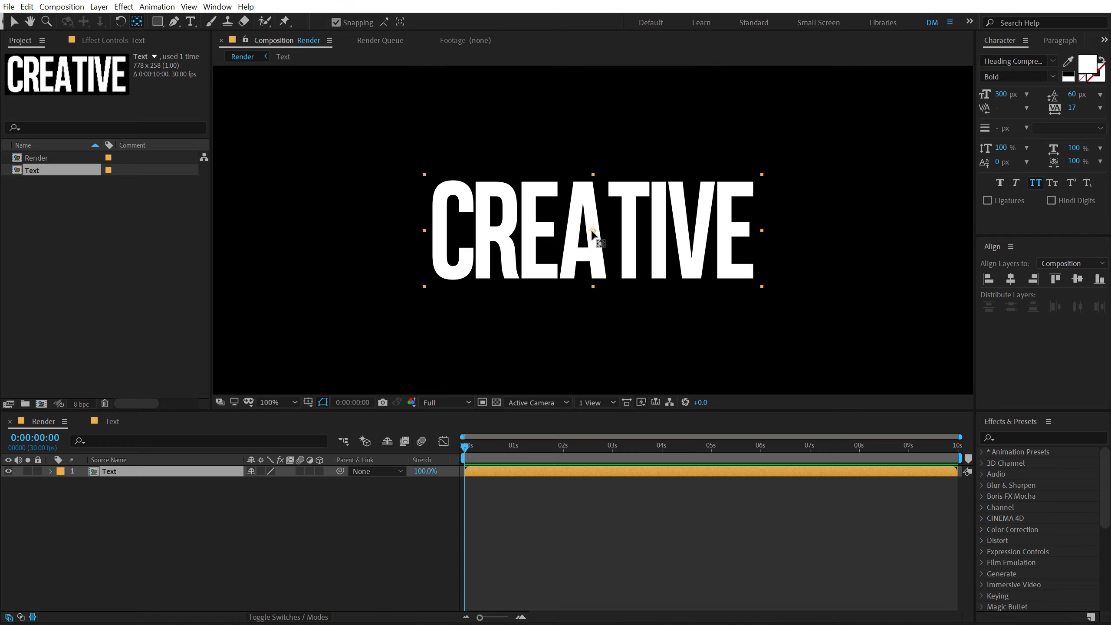
drag(593, 231, 593, 285)
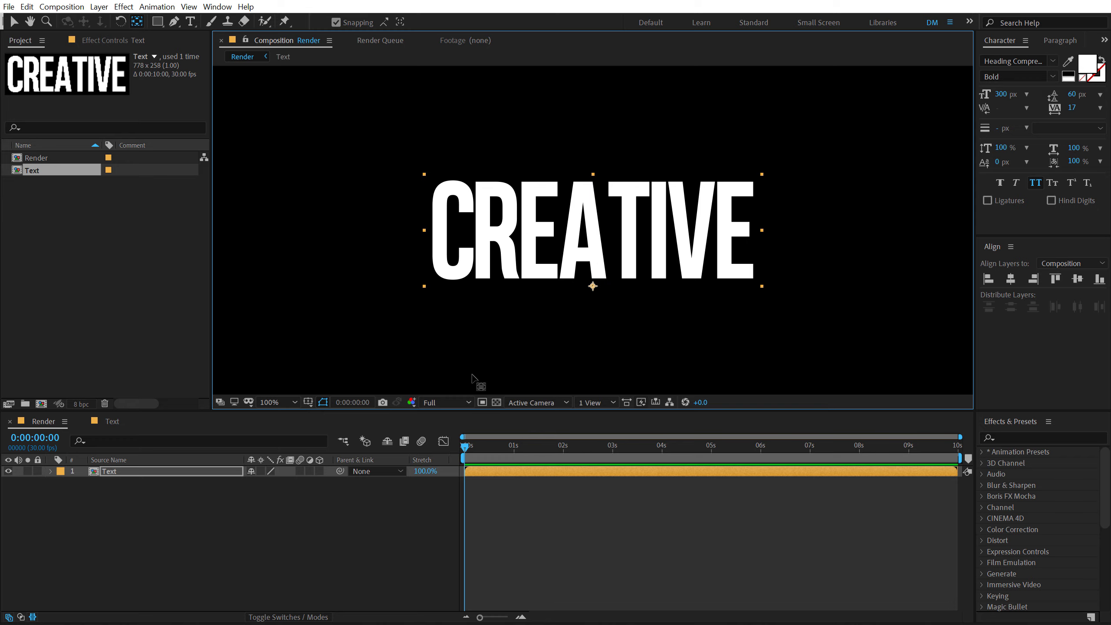
click(13, 20)
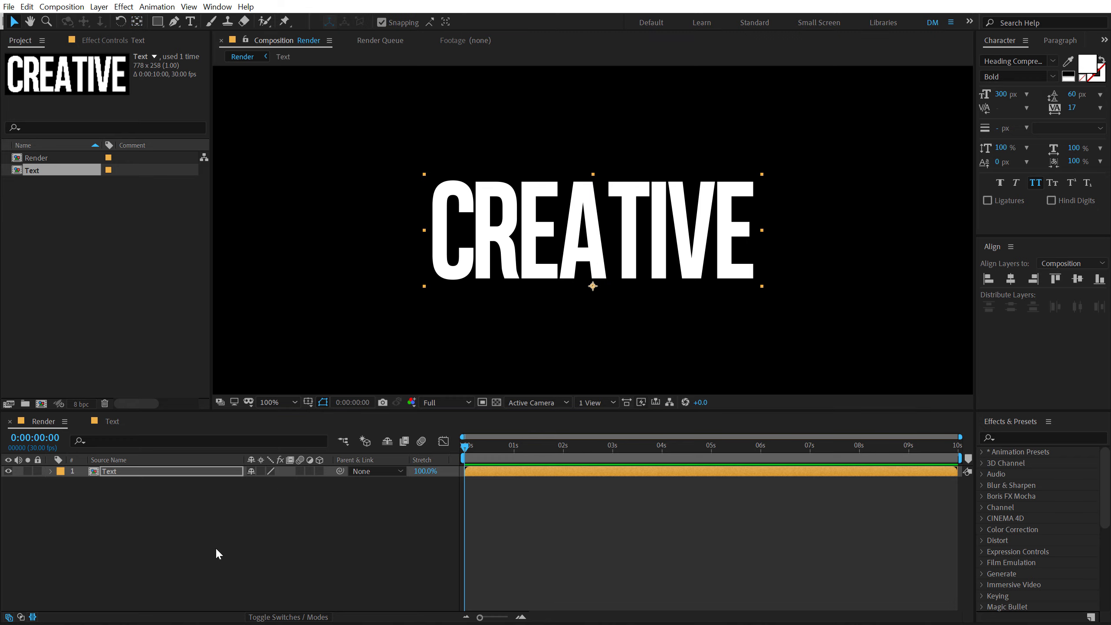
- Make the Text layer 3D and set its X Rotation to 90°
click(319, 471)
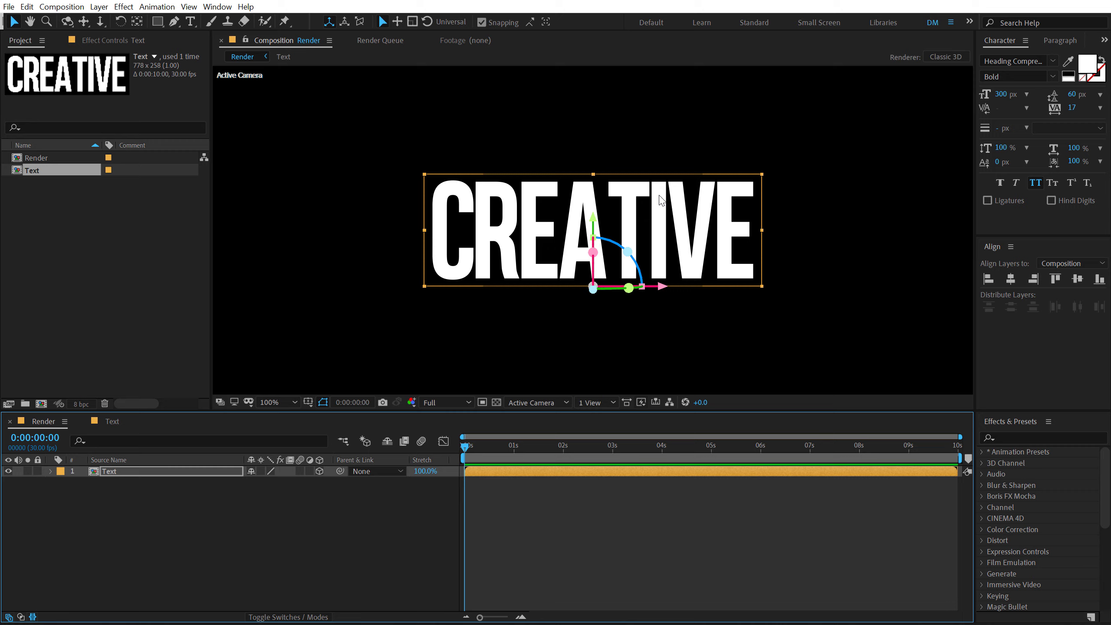
key(r)
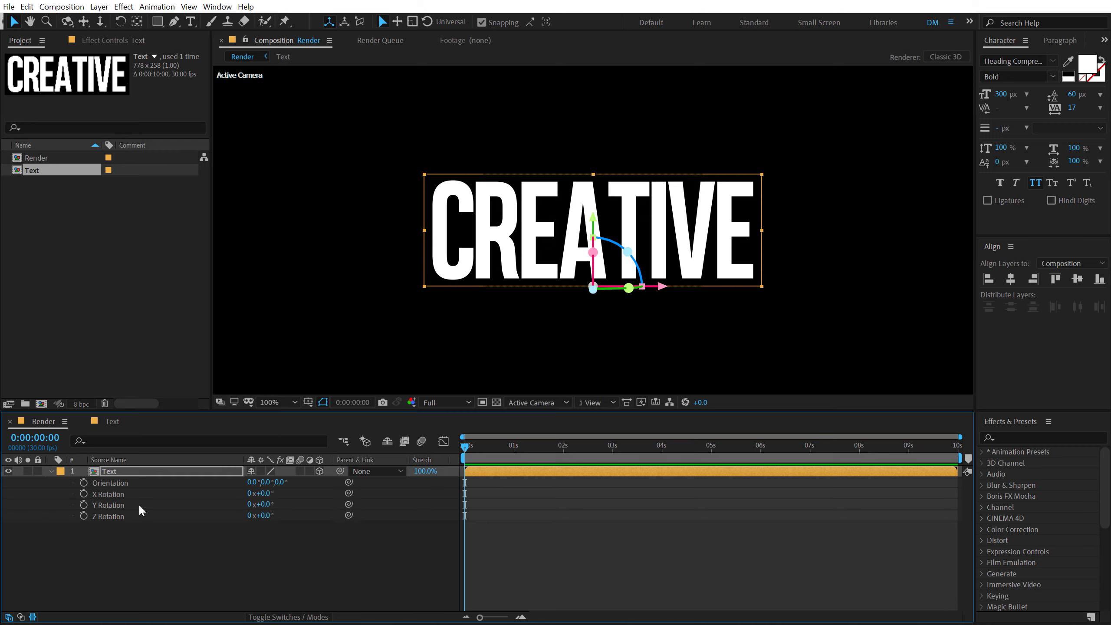
click(266, 493)
text(90)
key(Return)
click(203, 577)
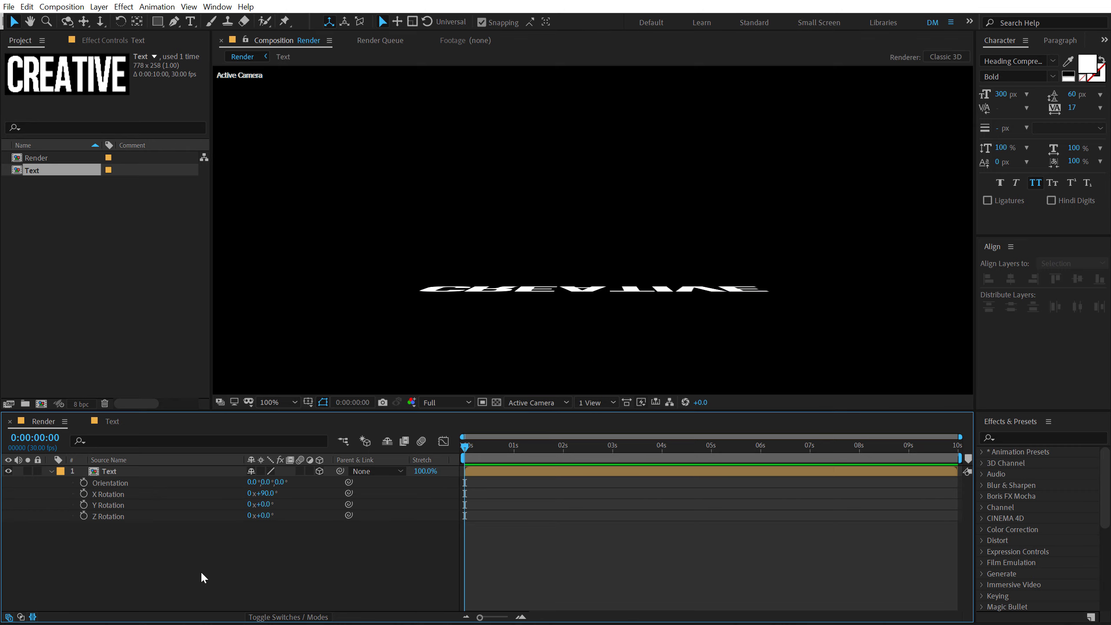
- Show title/action safe guides and raise the text layer along its Z axis
click(308, 402)
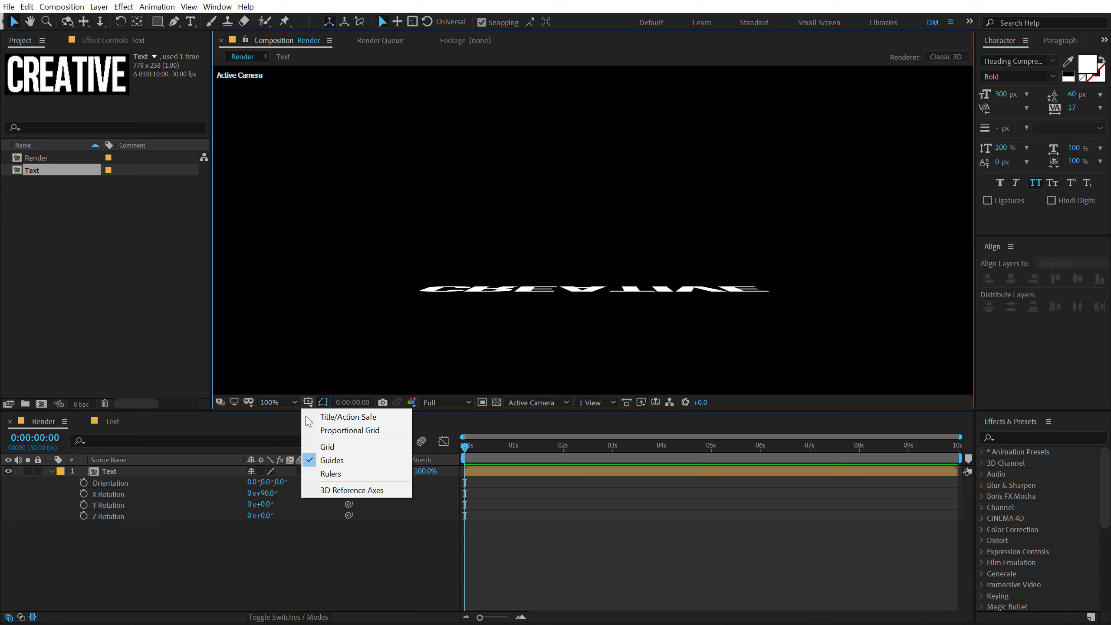
click(337, 417)
click(599, 292)
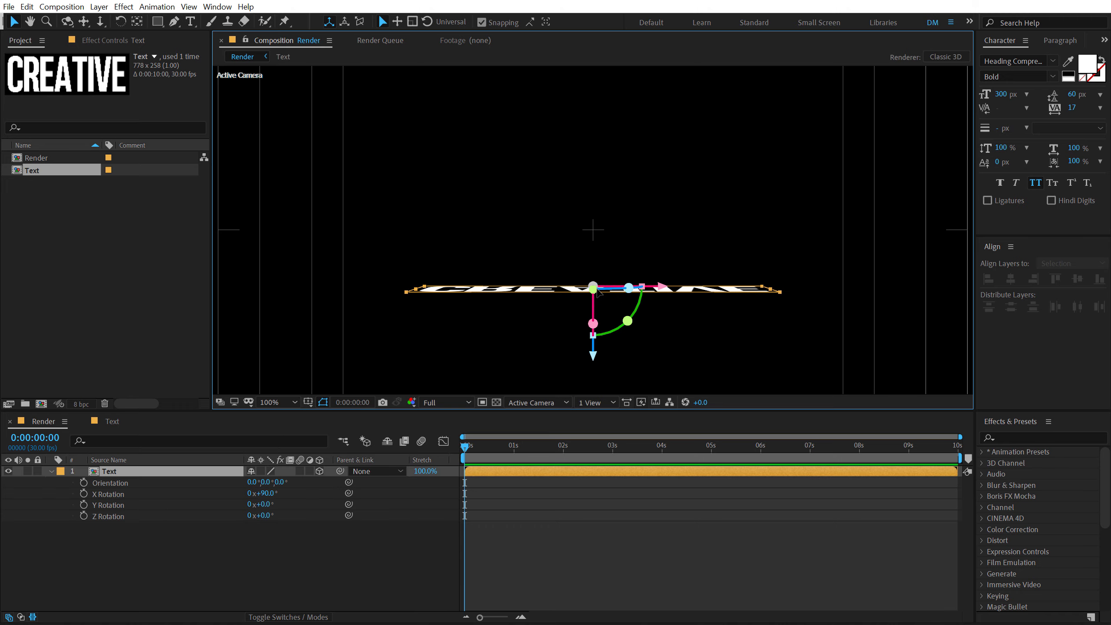
drag(603, 352, 594, 300)
key(period)
key(period)
key(comma)
key(comma)
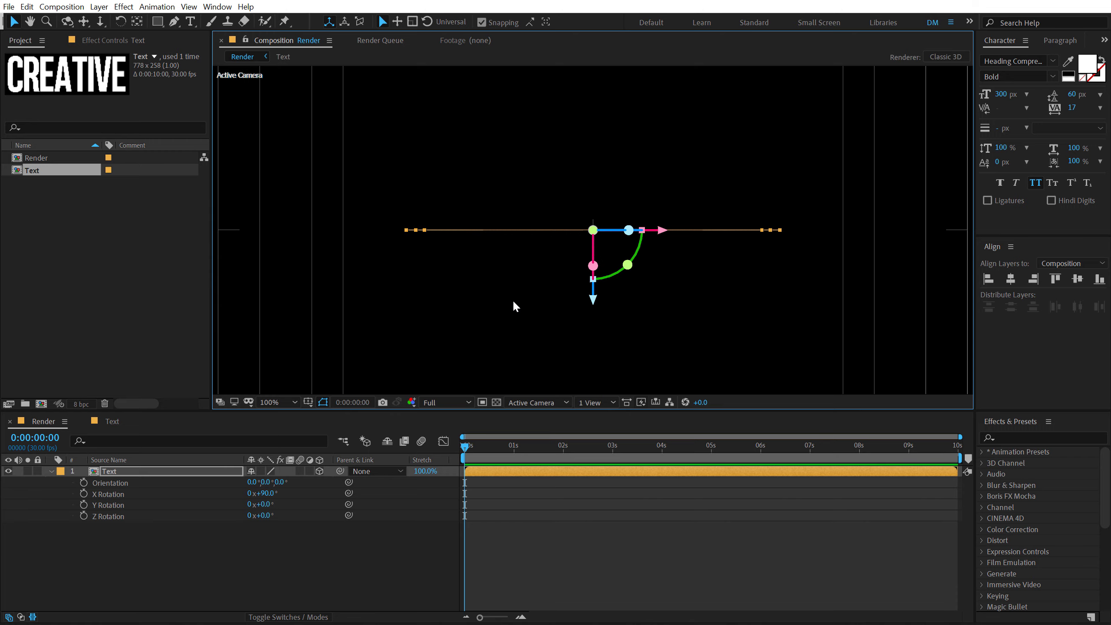
click(265, 561)
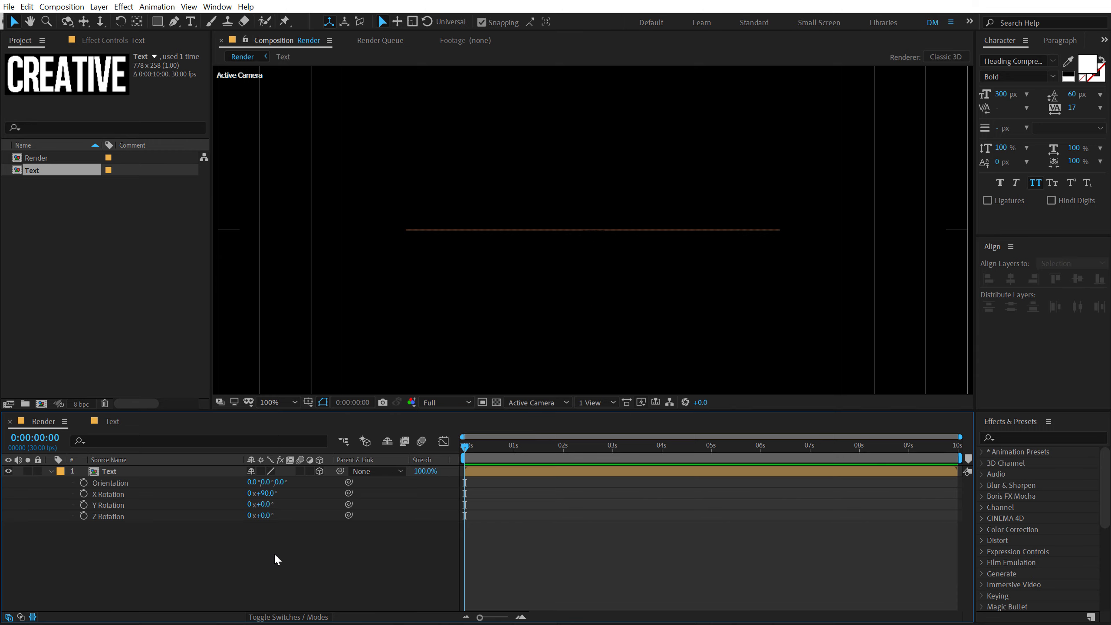
- Move the current time to frame 10 and select the Text layer
scroll(529, 540, up, 5)
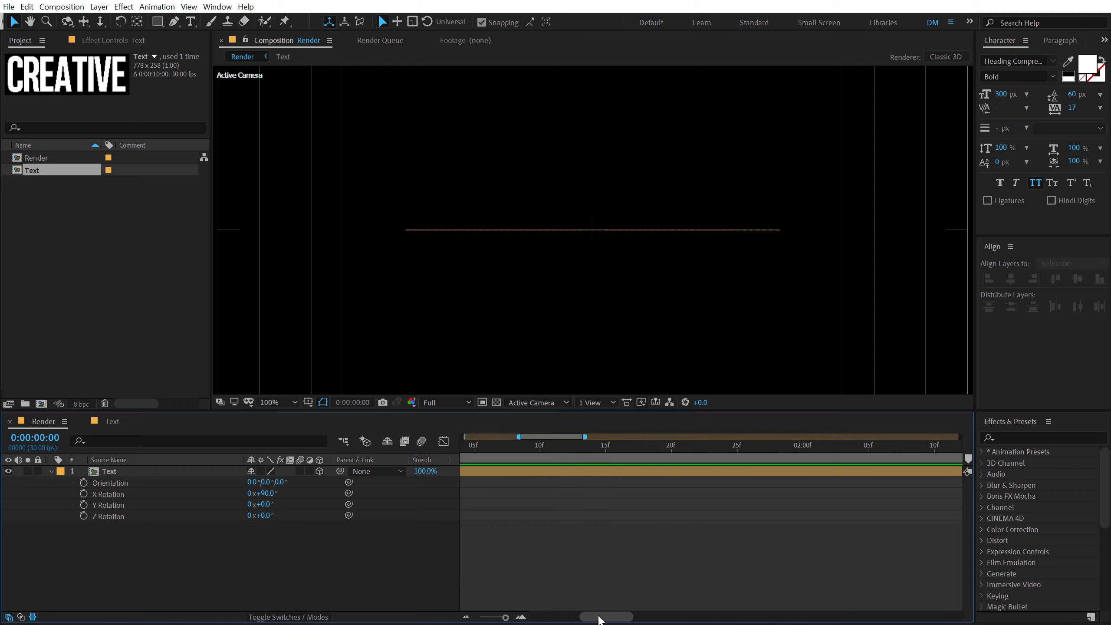
drag(595, 615, 556, 617)
click(595, 457)
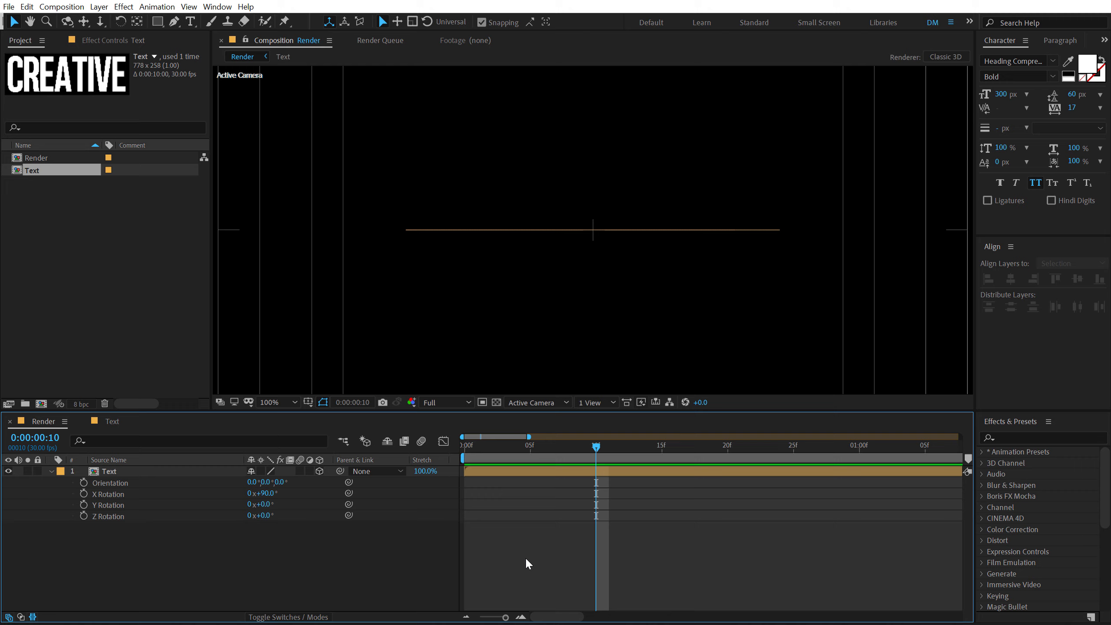
click(940, 471)
click(1006, 437)
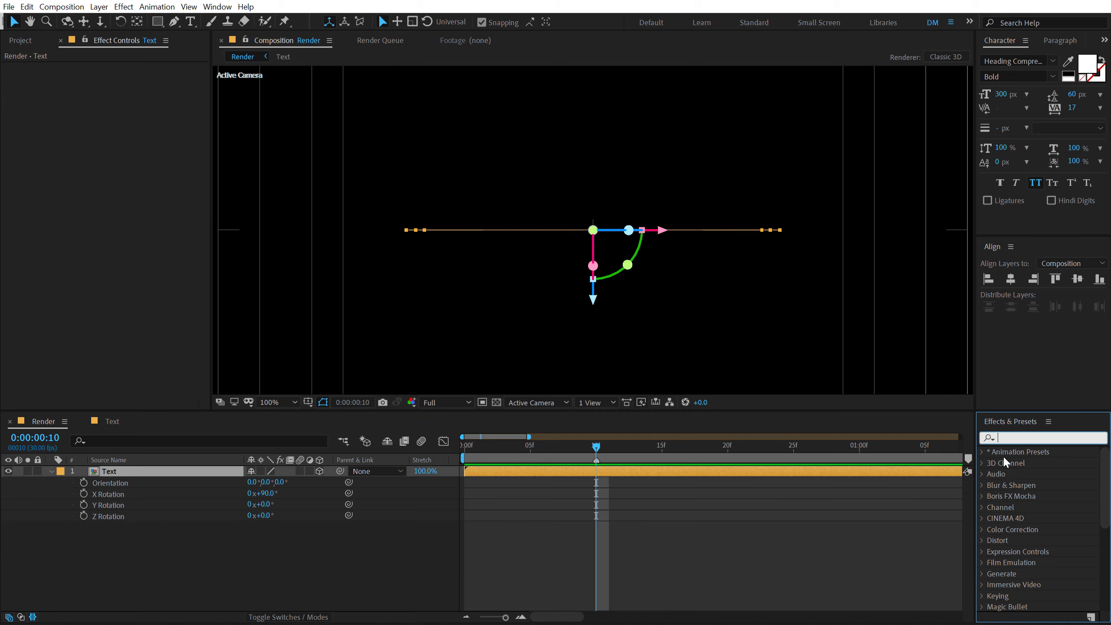
- Apply Gradient Ramp to the Text layer and set its X Rotation to 0°
text(g)
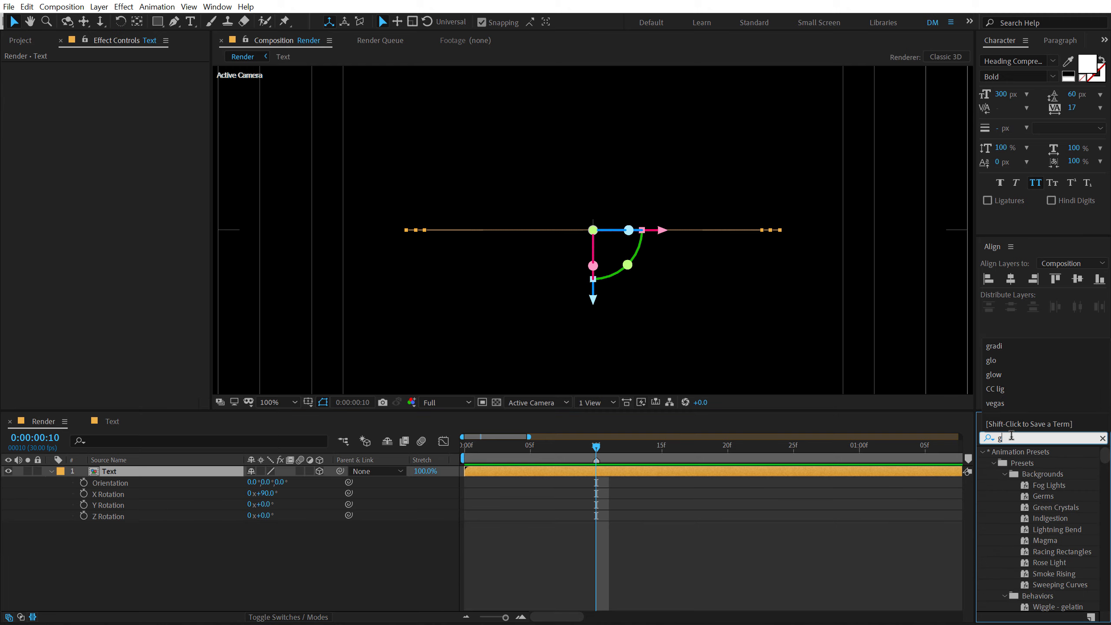
text(radie)
double_click(1045, 518)
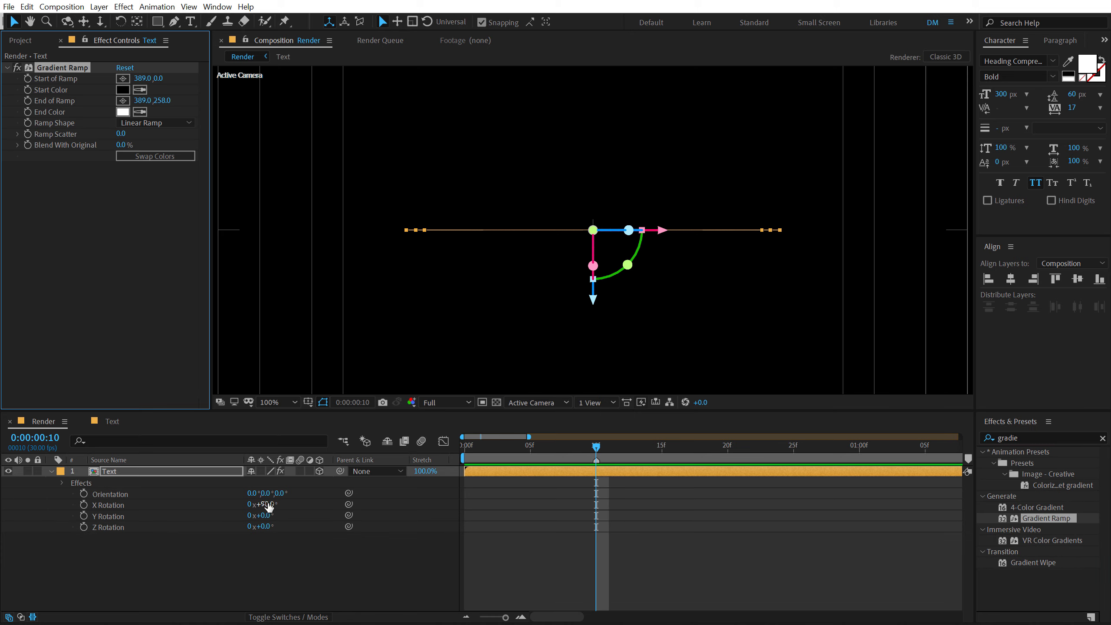
click(266, 504)
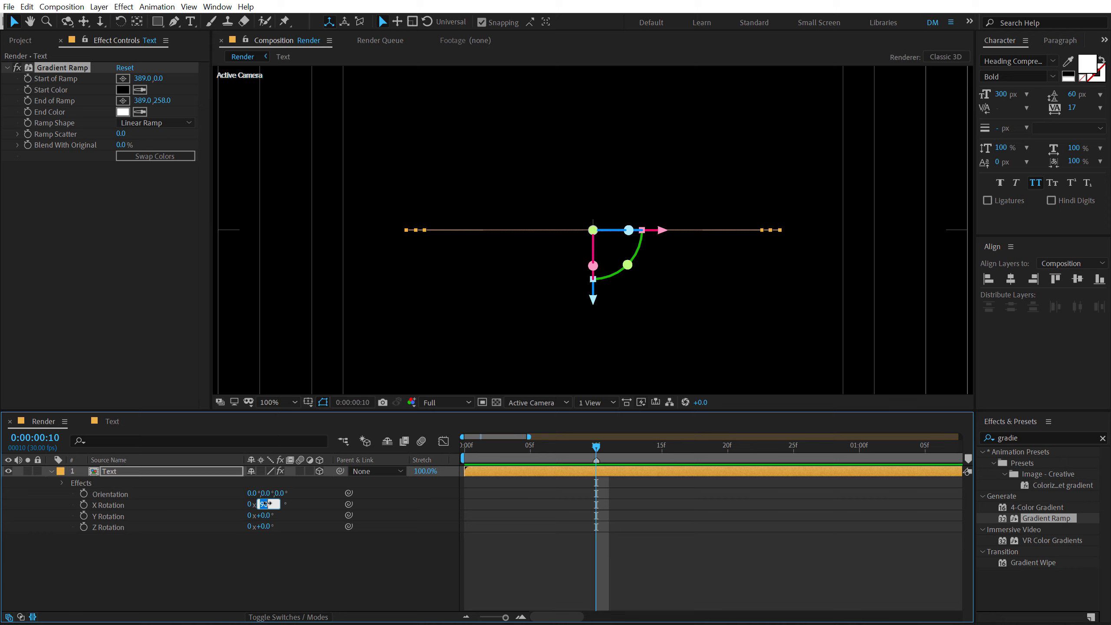
text(0)
key(Return)
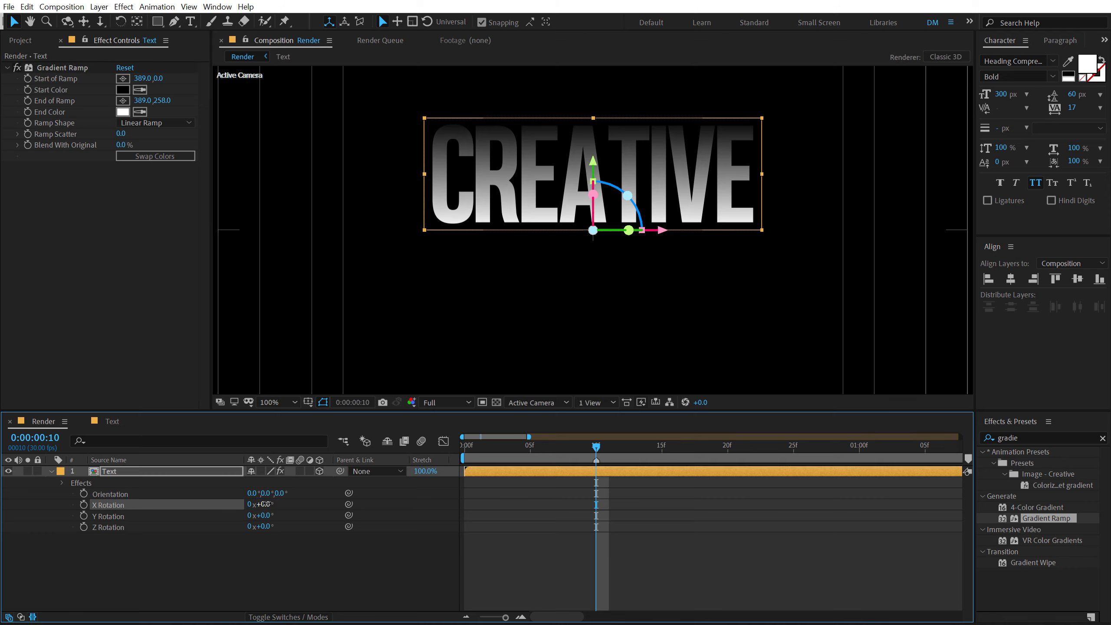
- Swap the gradient colours, raise the ramp end point, and set Ramp Scatter to 20
click(151, 156)
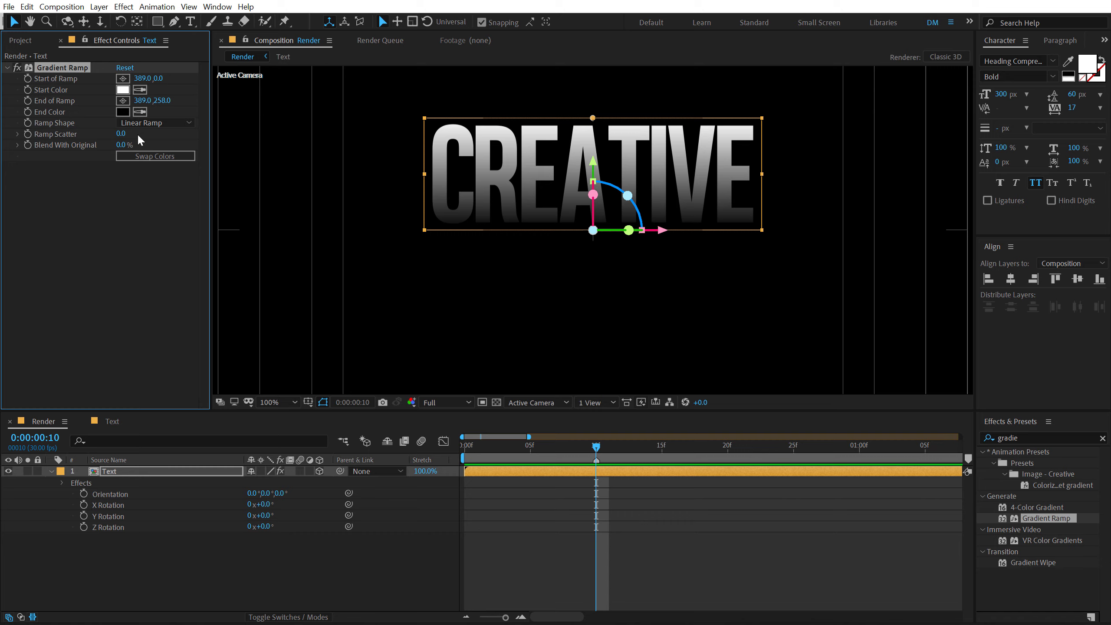
mouse_move(162, 100)
mouse_down()
mouse_move(137, 101)
mouse_move(161, 106)
mouse_up()
click(121, 134)
key(Return)
click(94, 236)
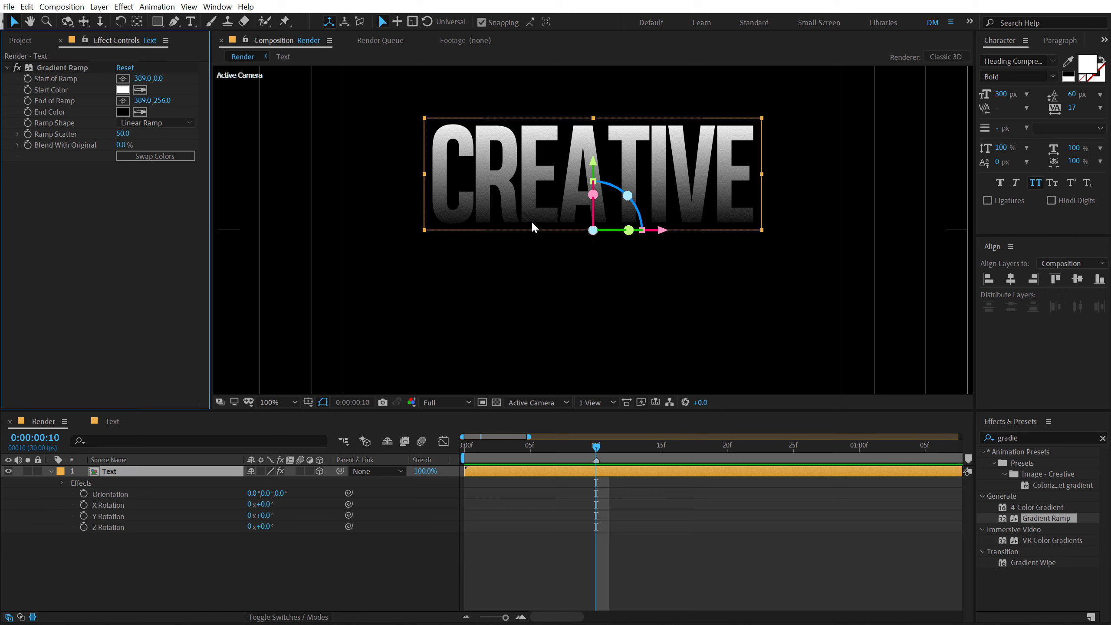
key(period)
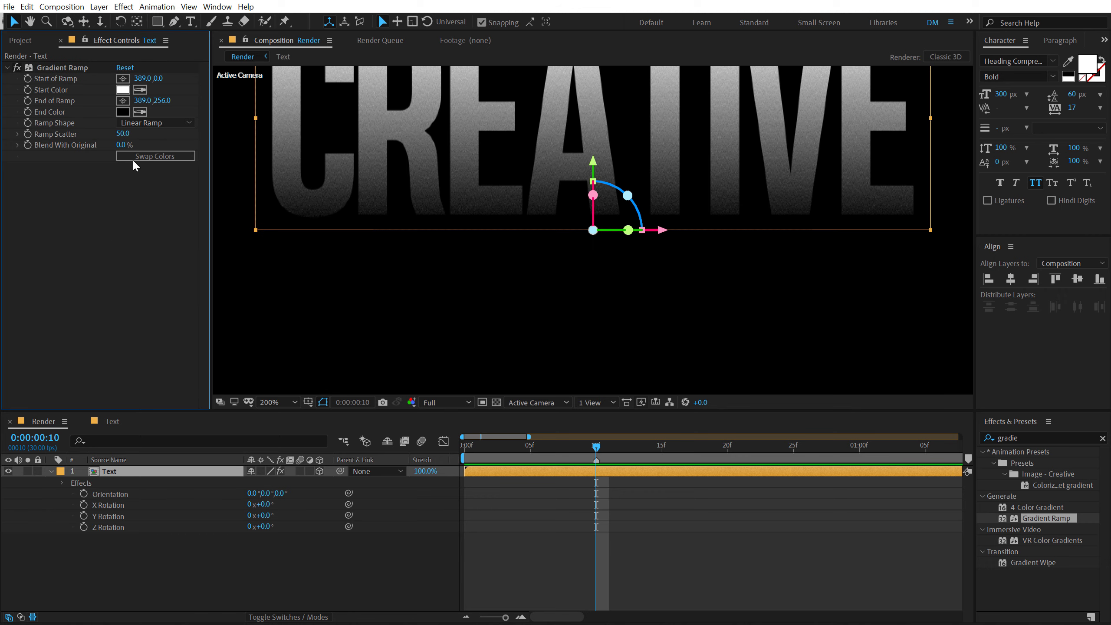
drag(122, 134, 88, 141)
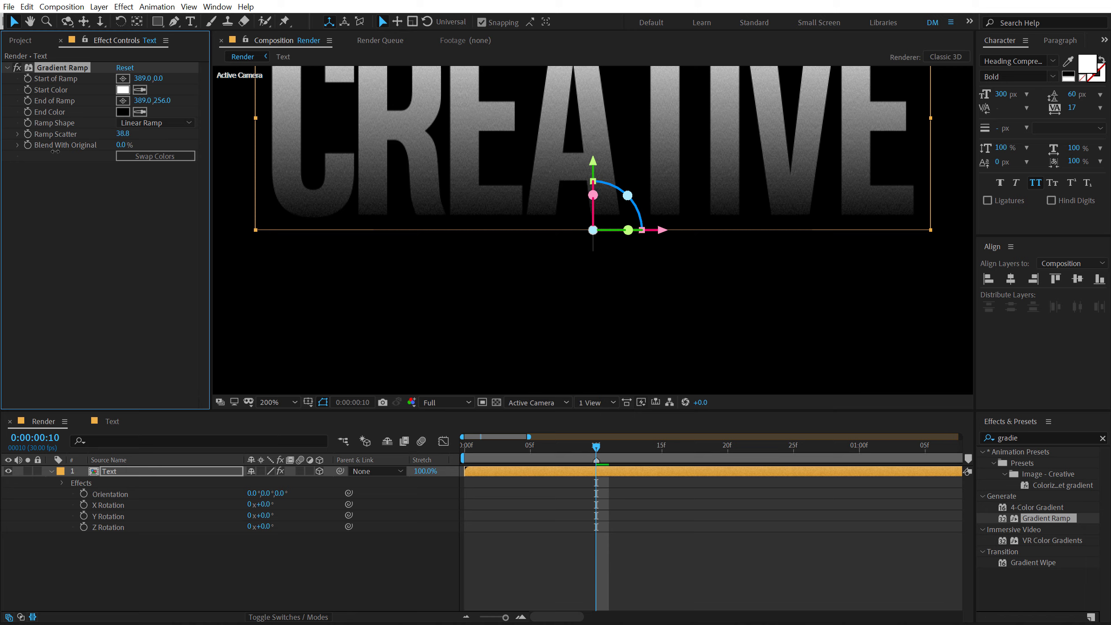
drag(55, 152, 18, 157)
click(122, 133)
text(20)
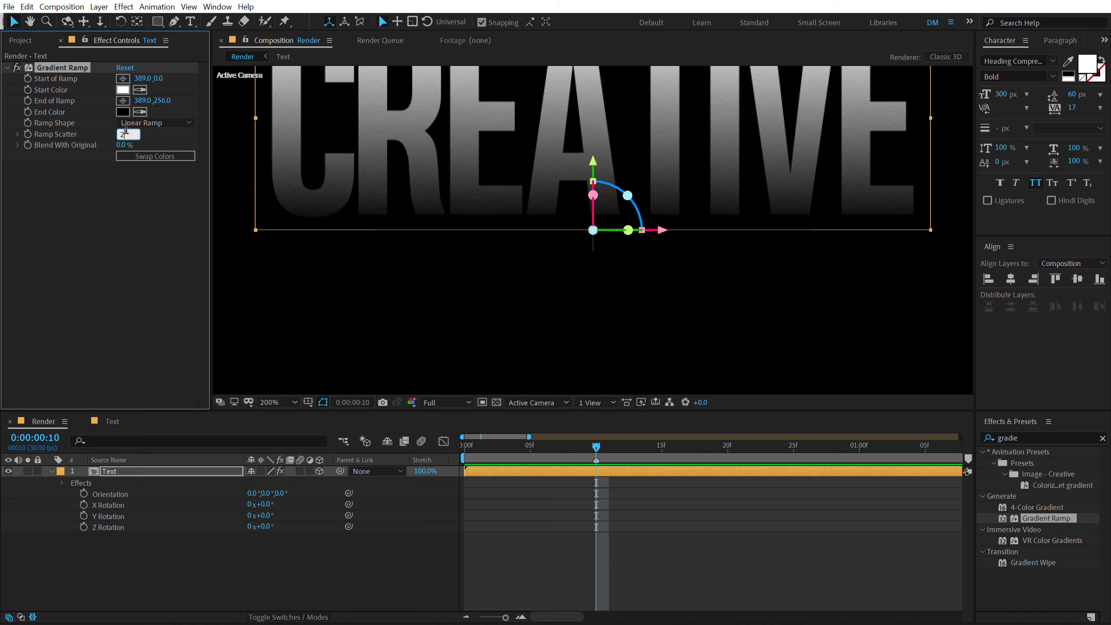
key(Return)
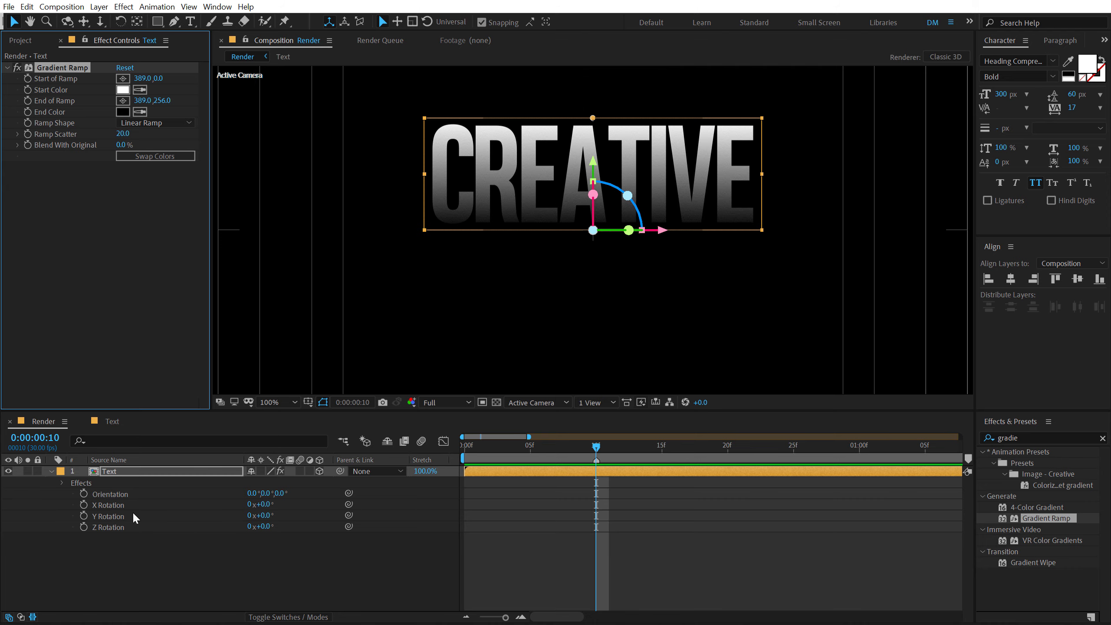
- Set the Text layer's X Rotation to 90°, then to 75°
click(266, 504)
text(90)
key(Return)
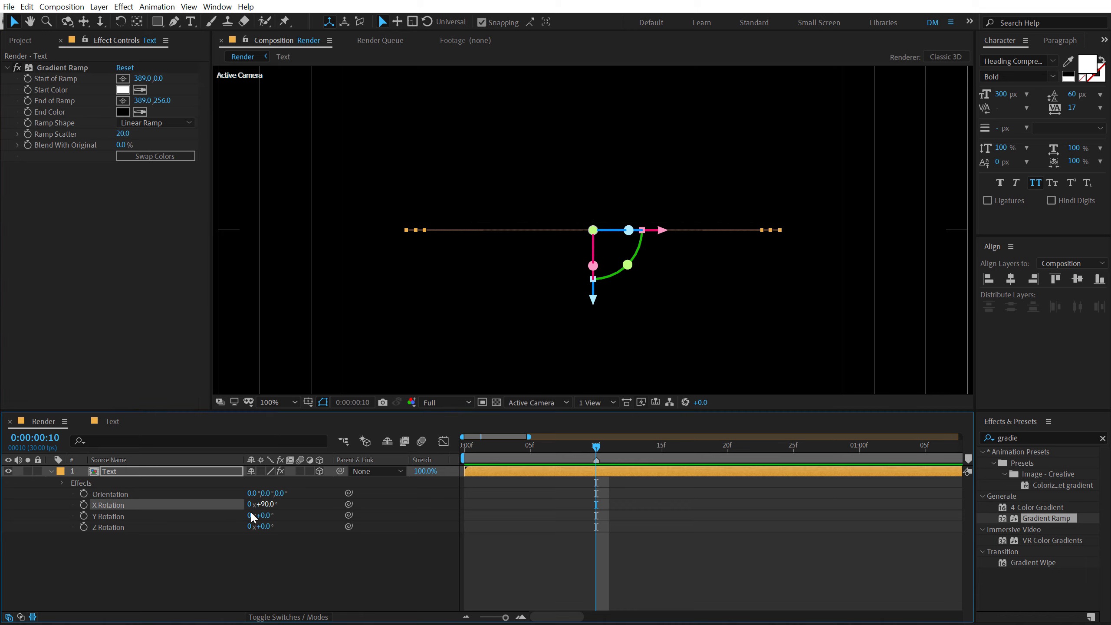
click(265, 505)
text(75)
key(Return)
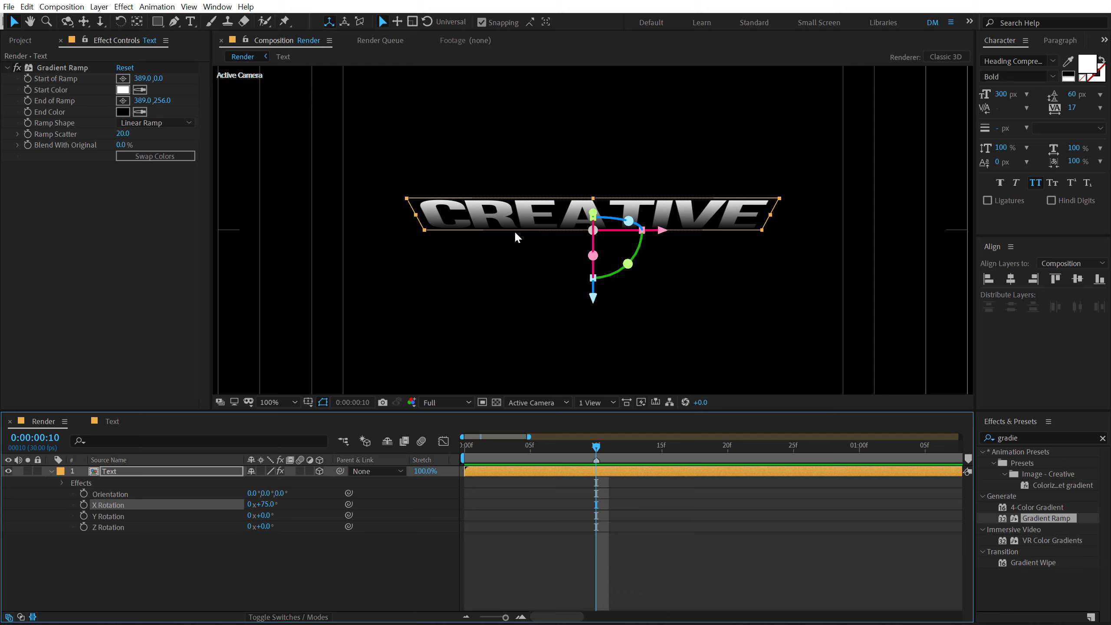
- Duplicate the Text layer and give the copy a 60° X Rotation
click(112, 473)
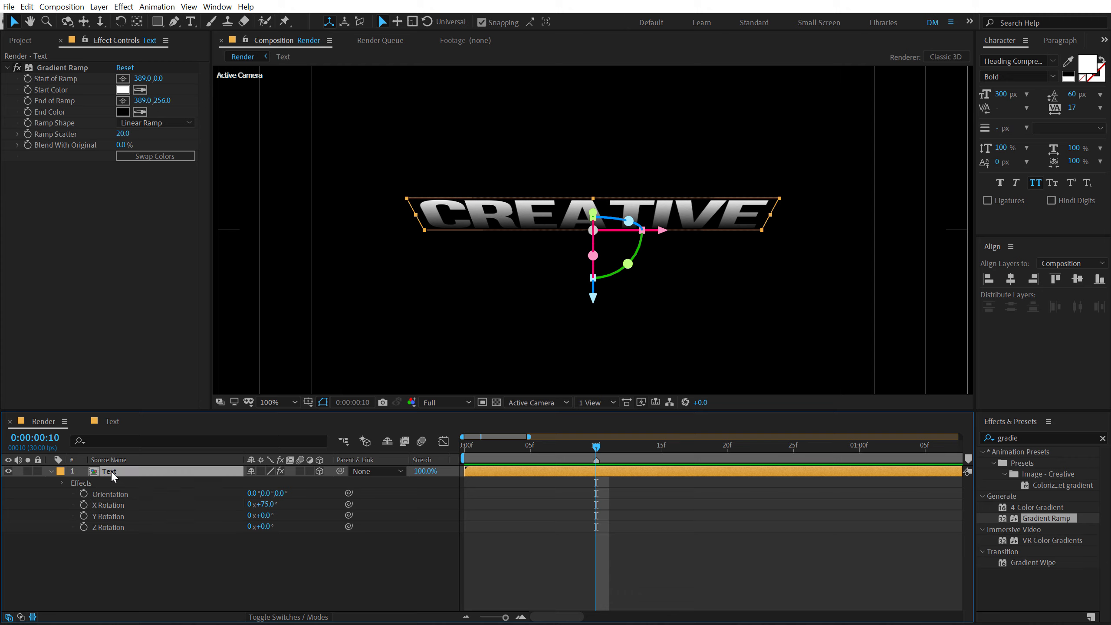
key(ctrl+d)
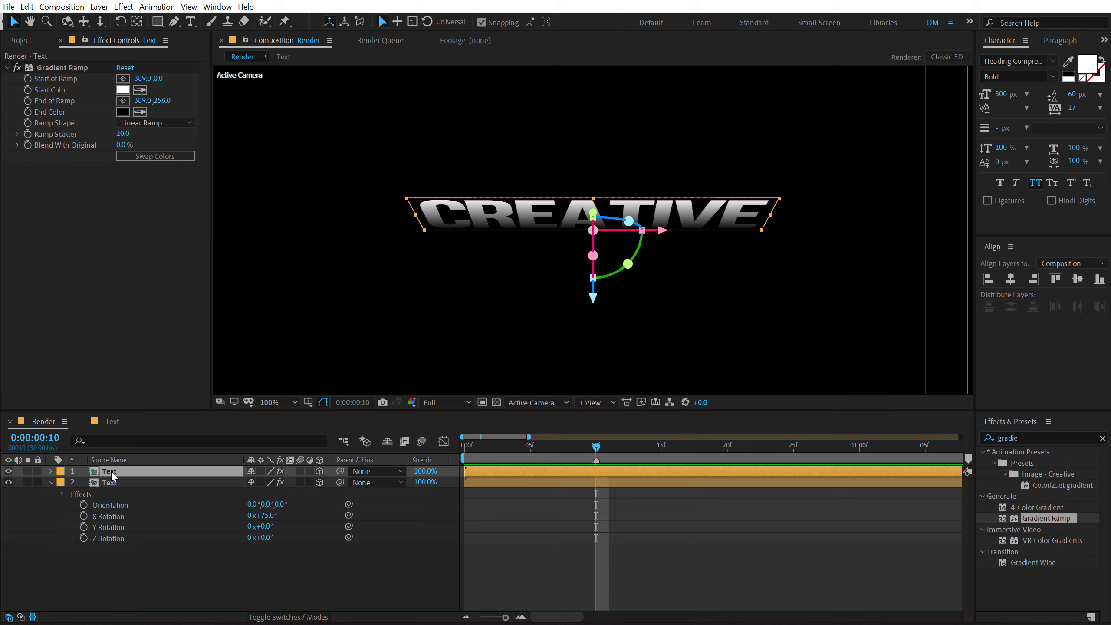
key(r)
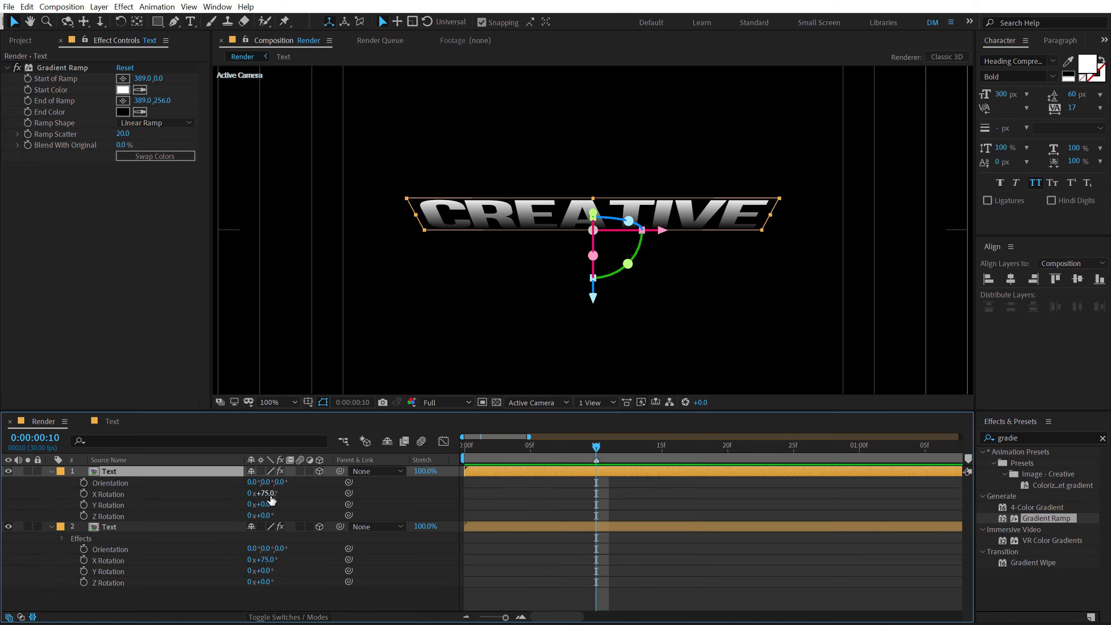
drag(270, 496, 256, 493)
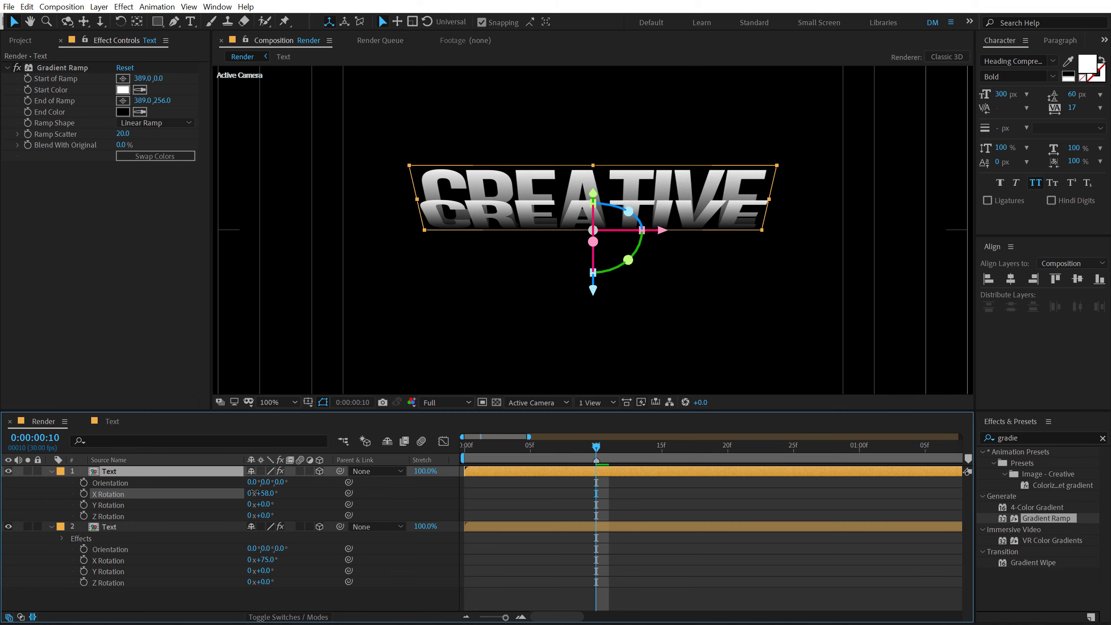
click(262, 492)
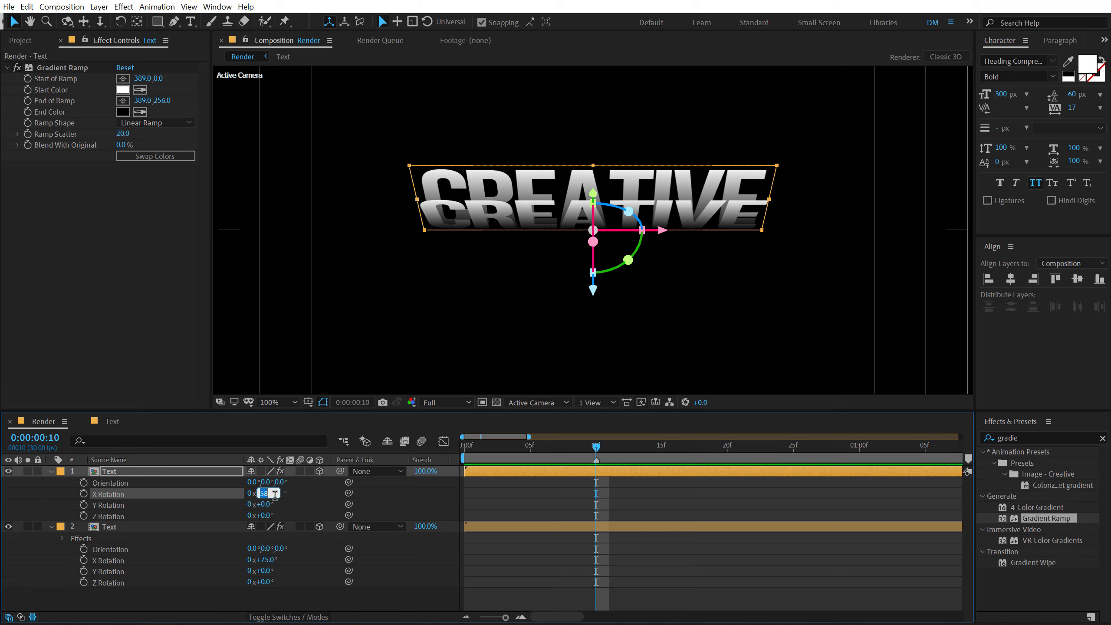
text(60)
key(Return)
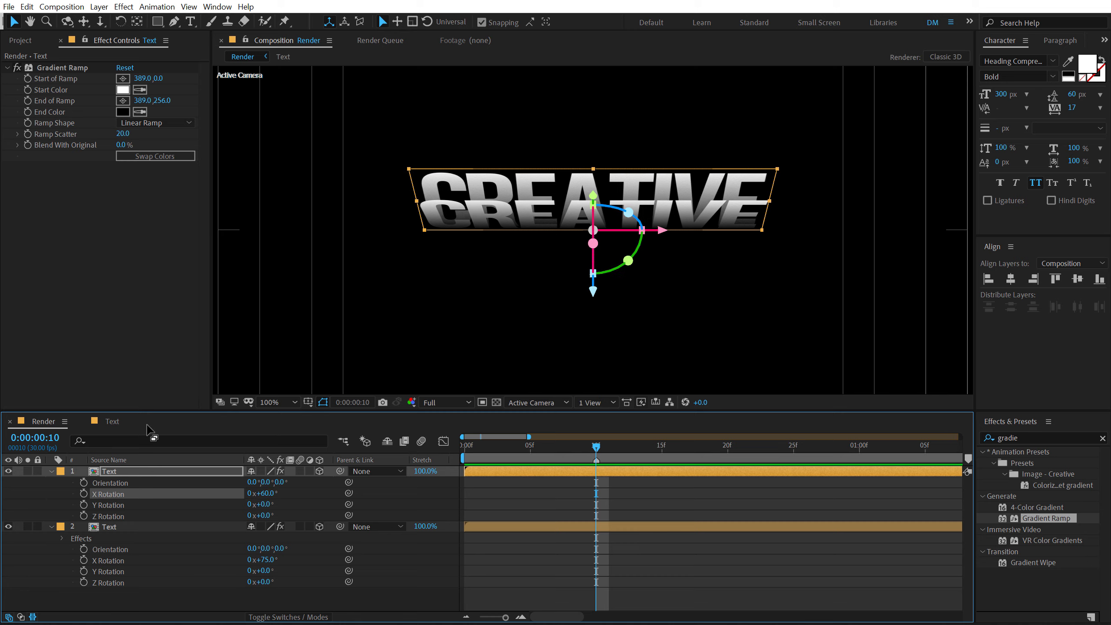
- Duplicate the top Text layer again and set the new copy to 40° X Rotation
click(161, 476)
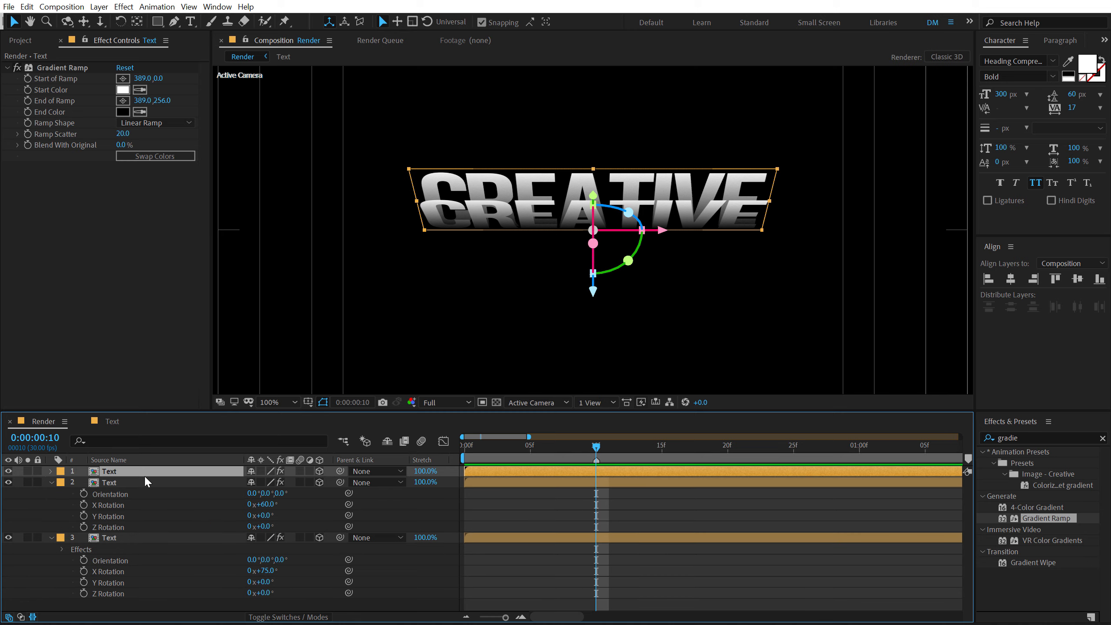
key(ctrl+d)
drag(268, 498, 253, 492)
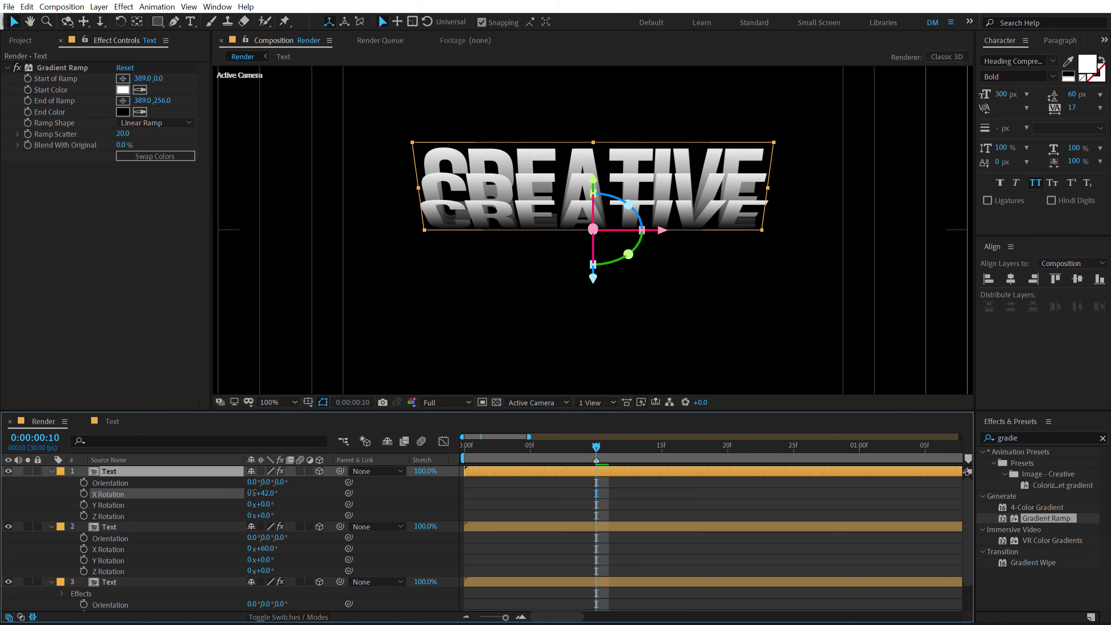
click(266, 496)
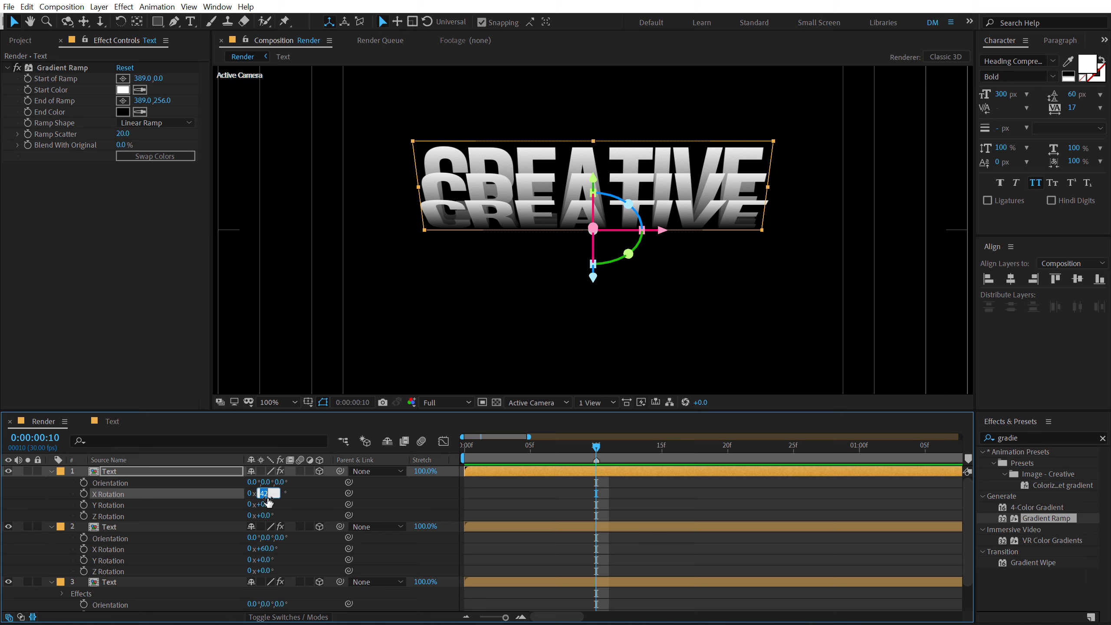
text(40)
key(Return)
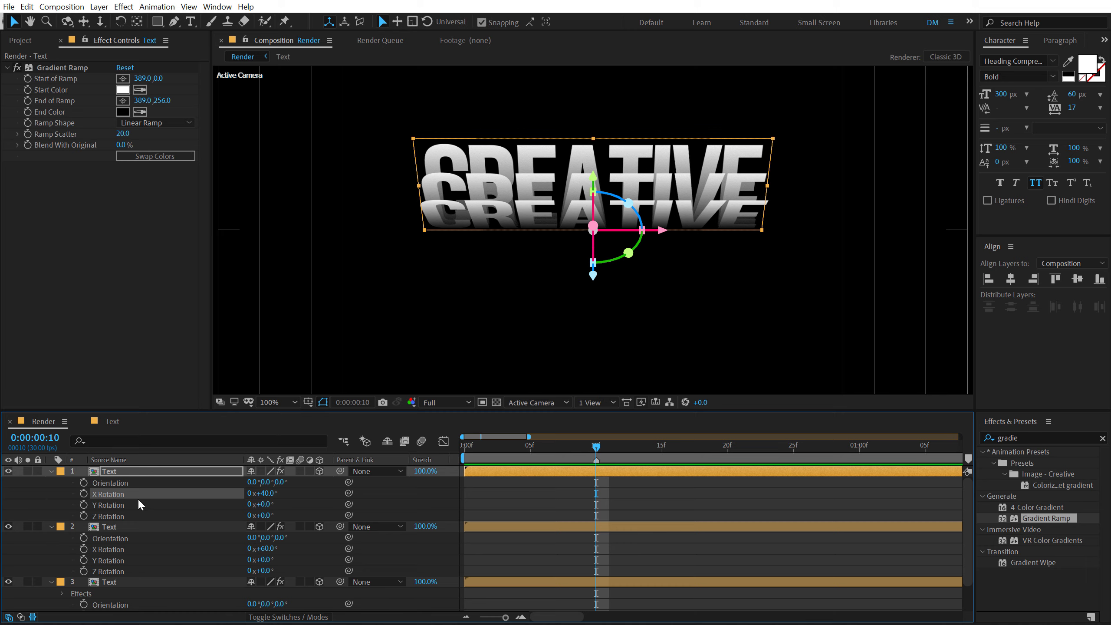
- Make a third duplicate on top with 0° X Rotation
click(124, 471)
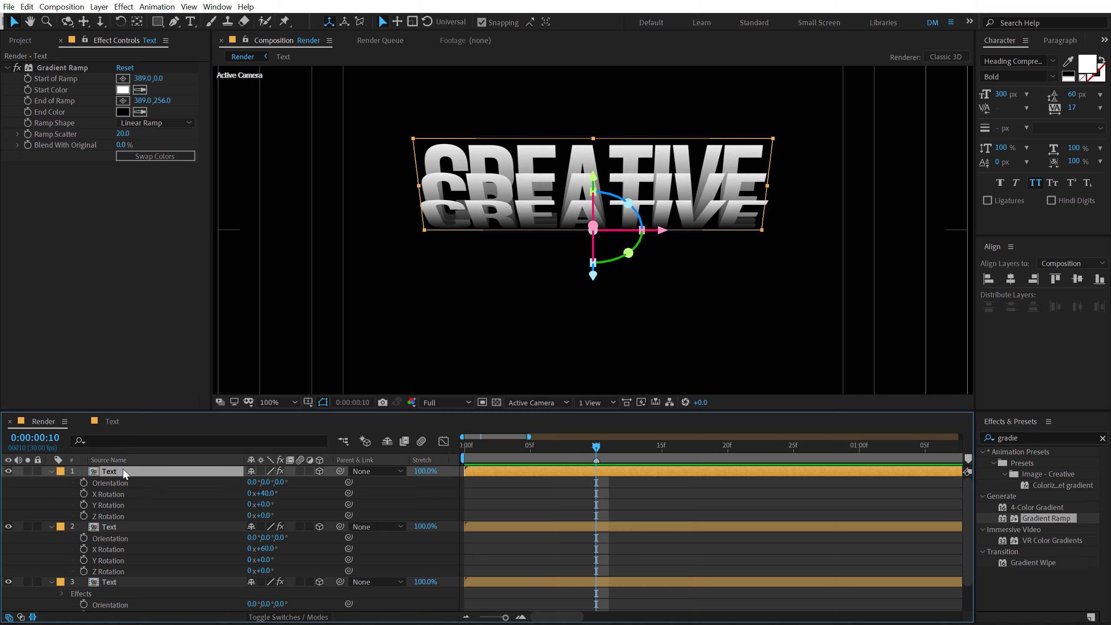
key(ctrl+d)
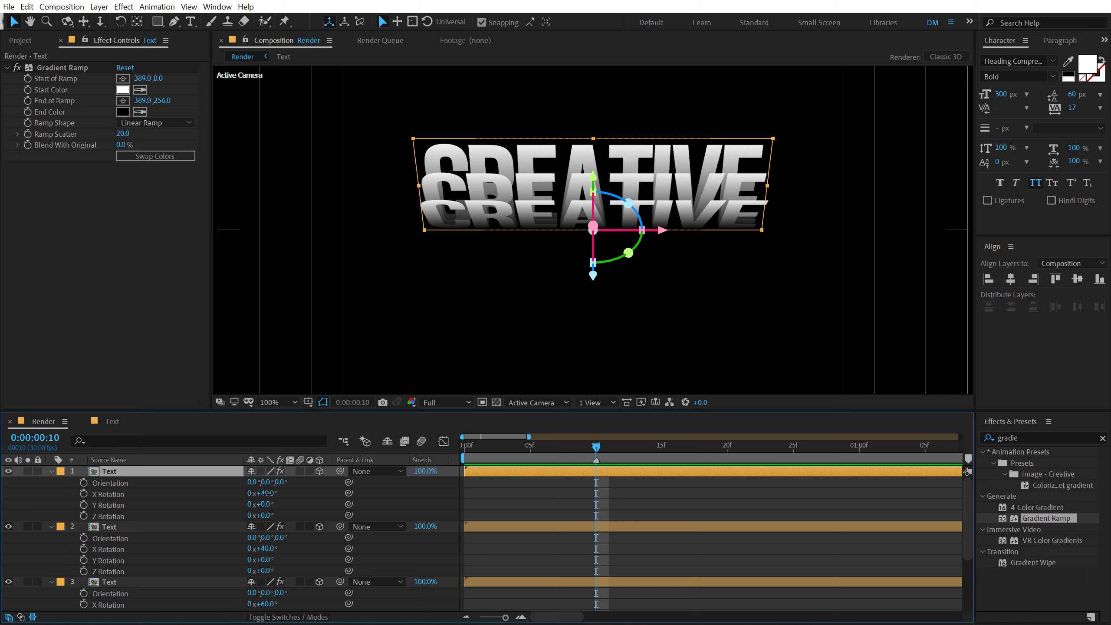
drag(266, 493, 236, 494)
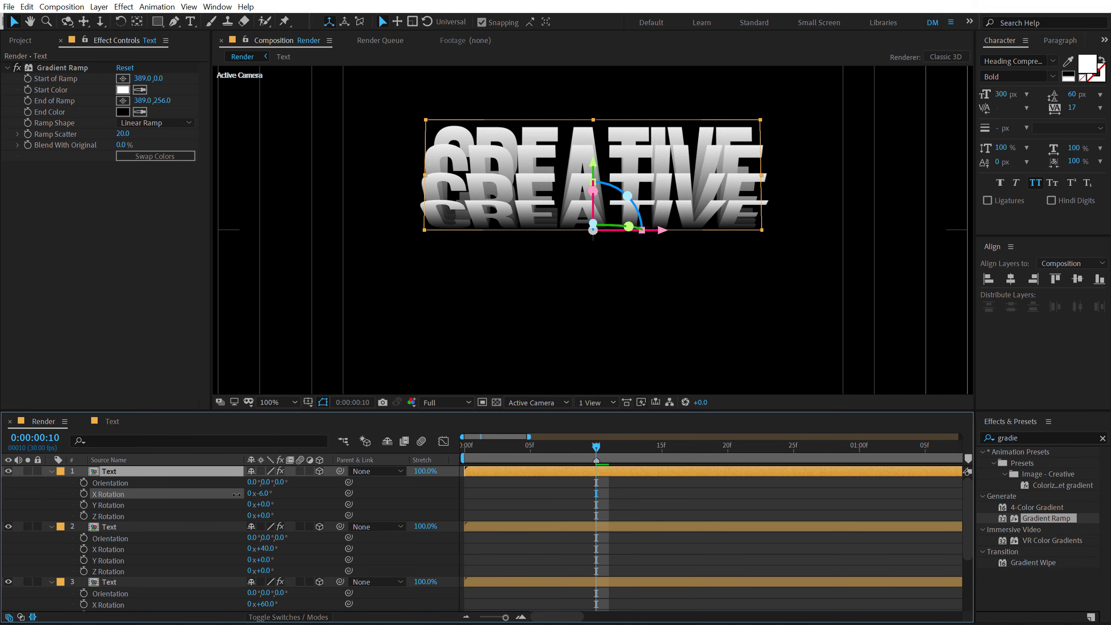
click(264, 492)
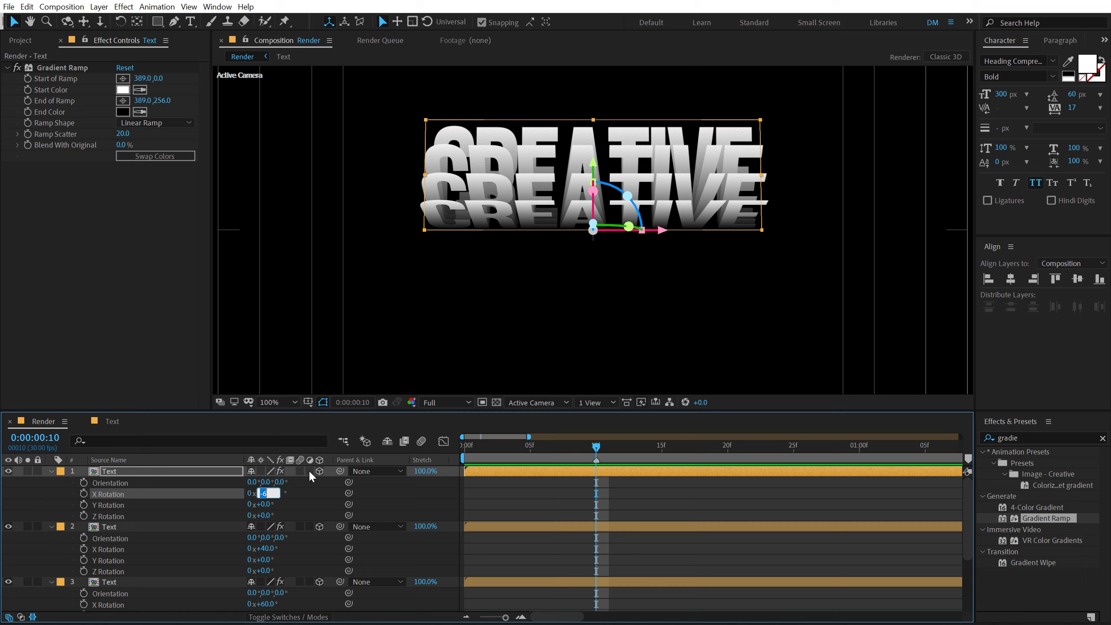
text(0)
key(Return)
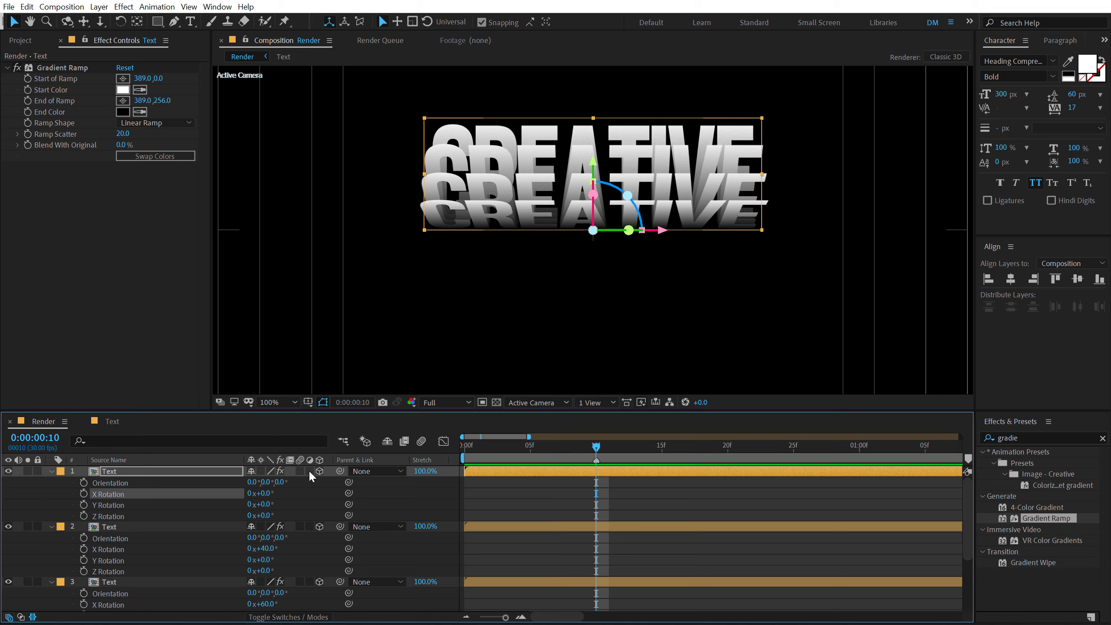
scroll(463, 345, down, 1)
scroll(463, 346, up, 1)
- Give all four Text layers a red label, then select layer 4
click(123, 469)
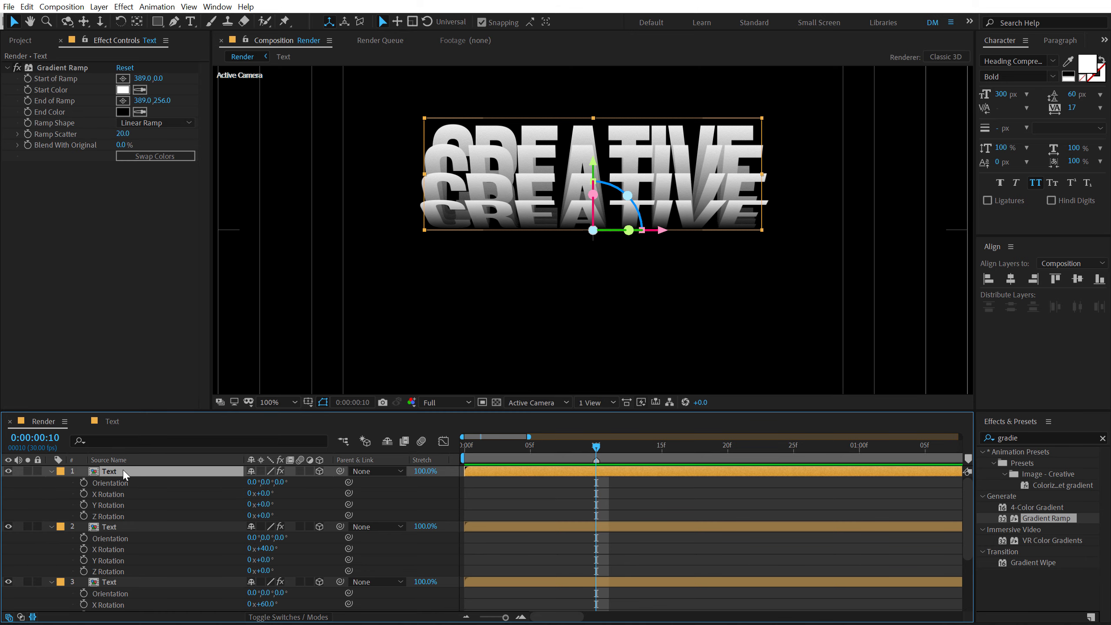
key(ctrl+a)
key(r)
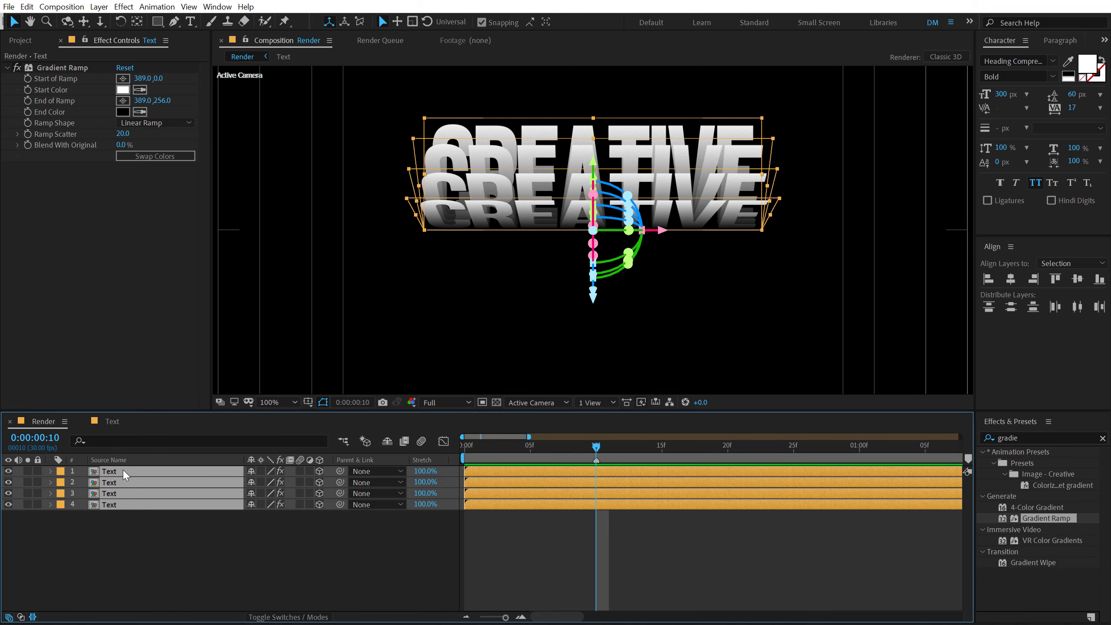
click(61, 471)
click(82, 267)
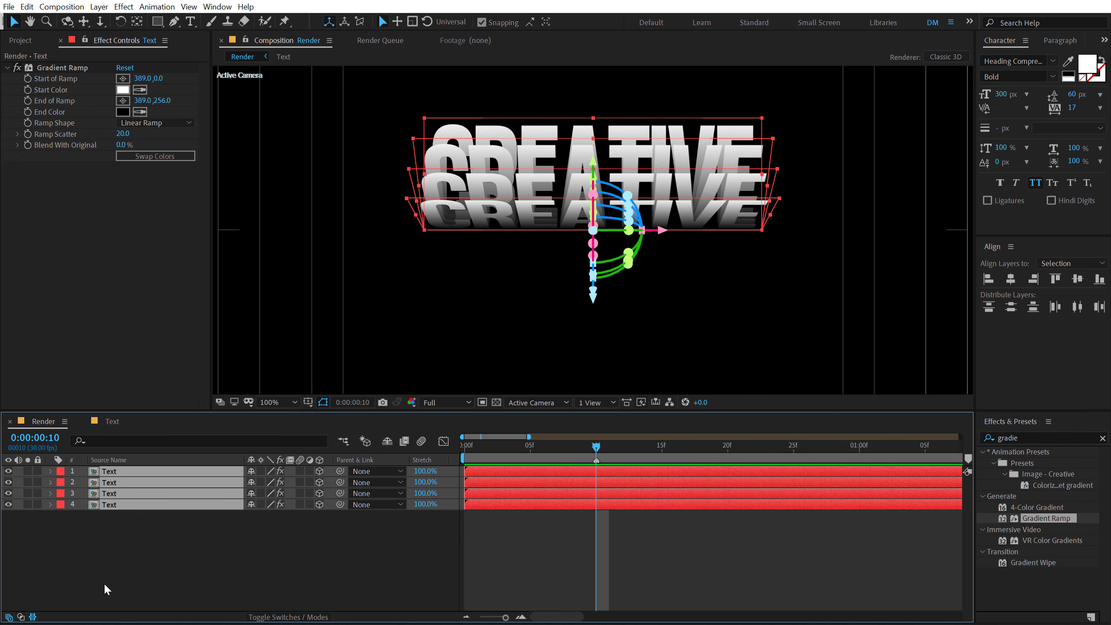
click(104, 583)
click(110, 505)
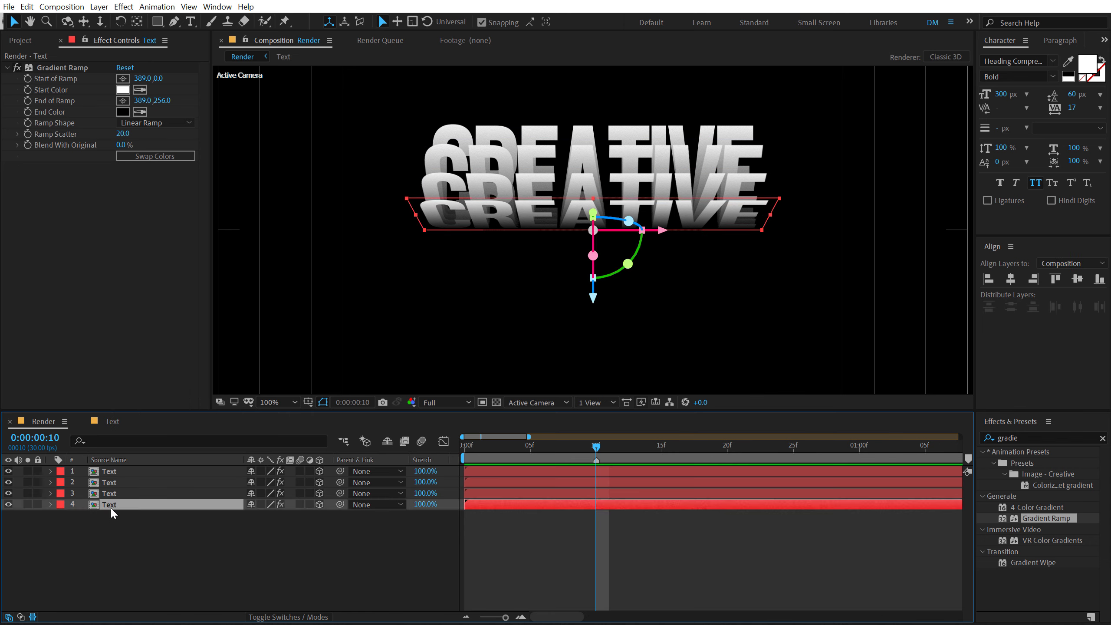
- Duplicate layer 4, give the copy a Yellow label, and set its X Rotation to 100°
key(ctrl+d)
click(50, 520)
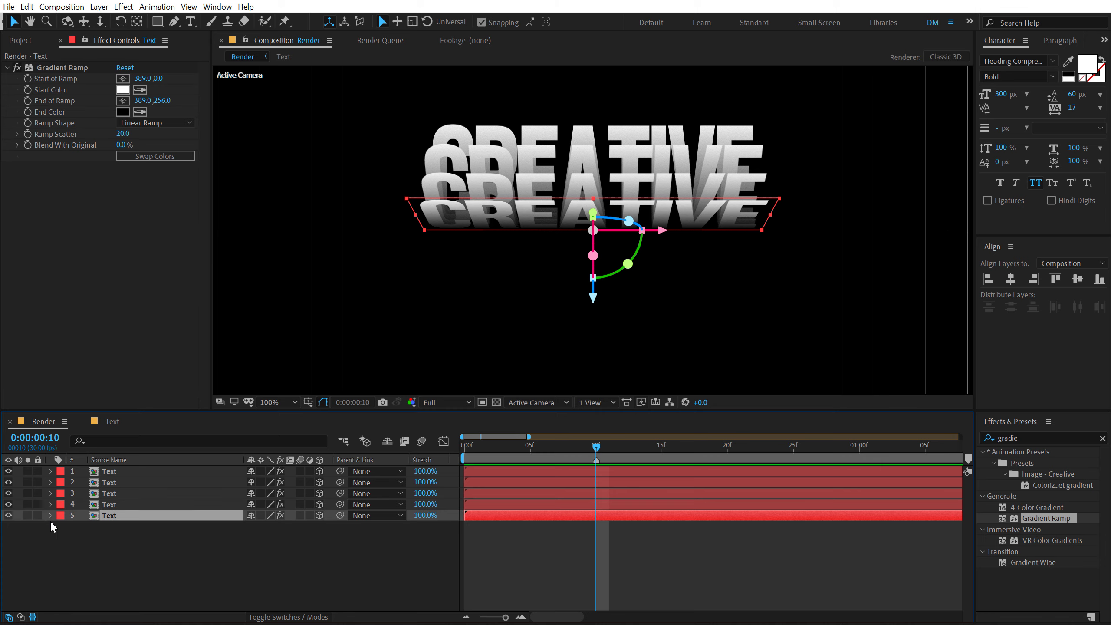
click(59, 517)
click(94, 327)
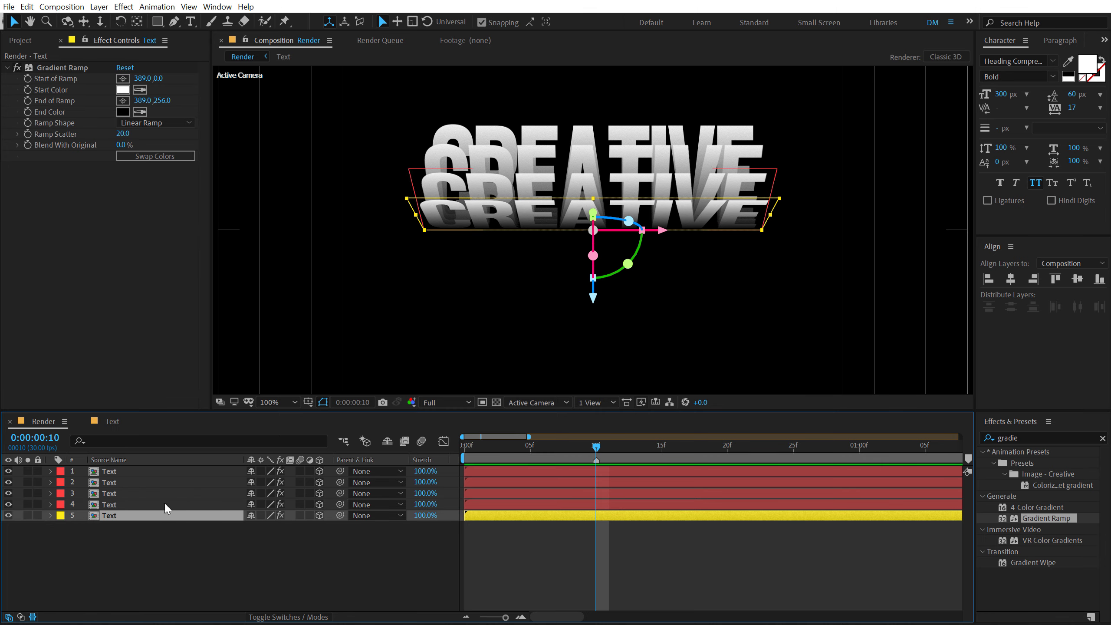
key(r)
click(266, 537)
text(90)
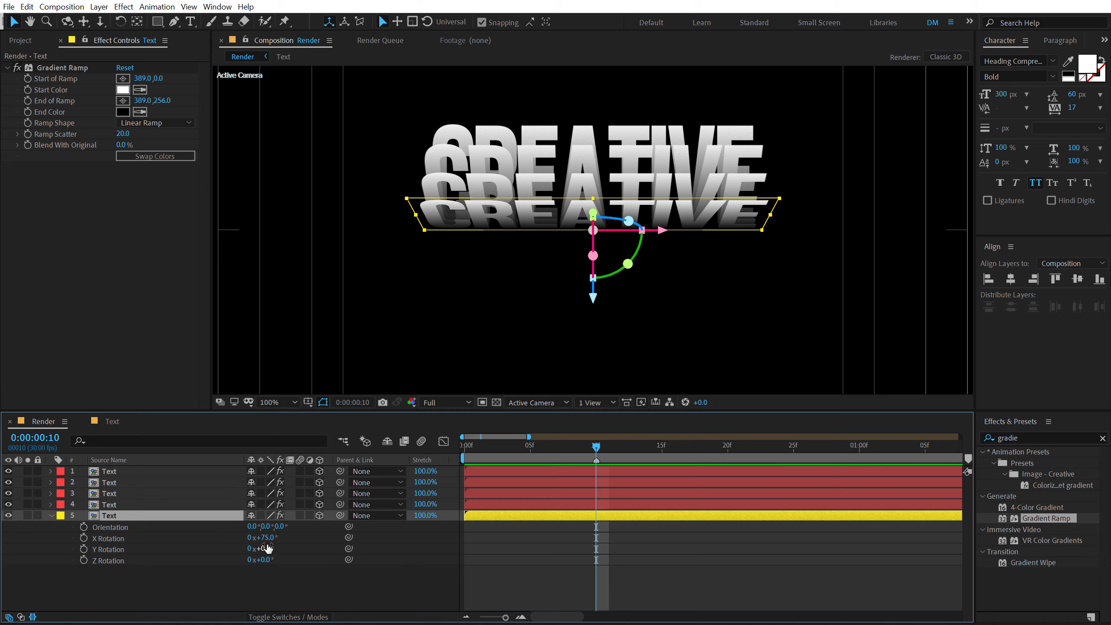
key(Return)
drag(275, 537, 280, 537)
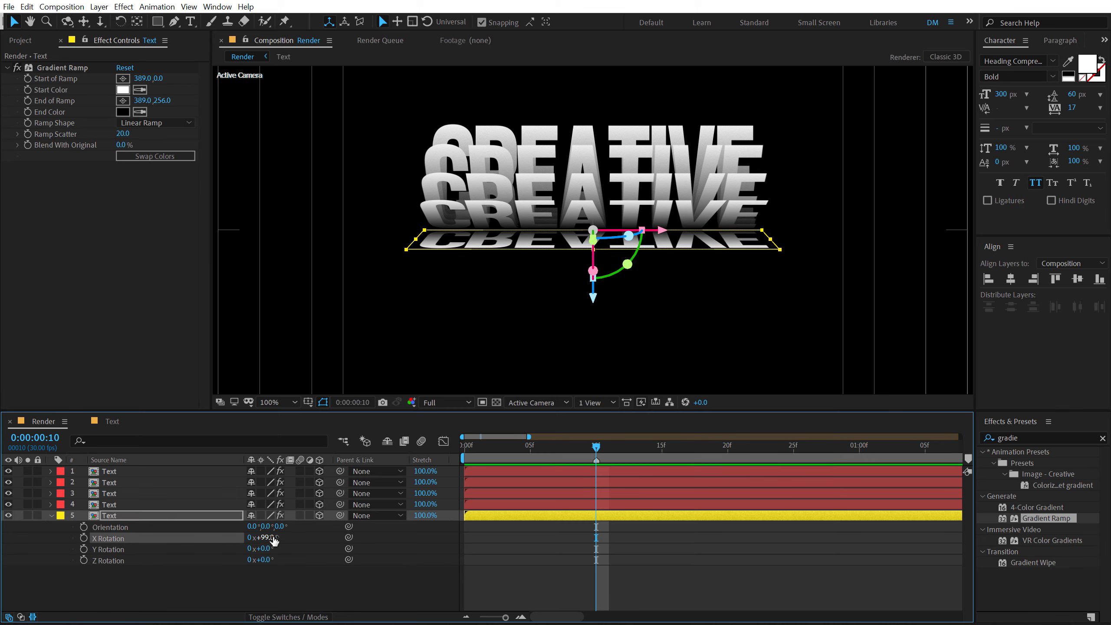
click(270, 537)
text(100)
key(Return)
- Duplicate layer 5 and tilt the new layer 6 back to about 113° X Rotation
click(109, 516)
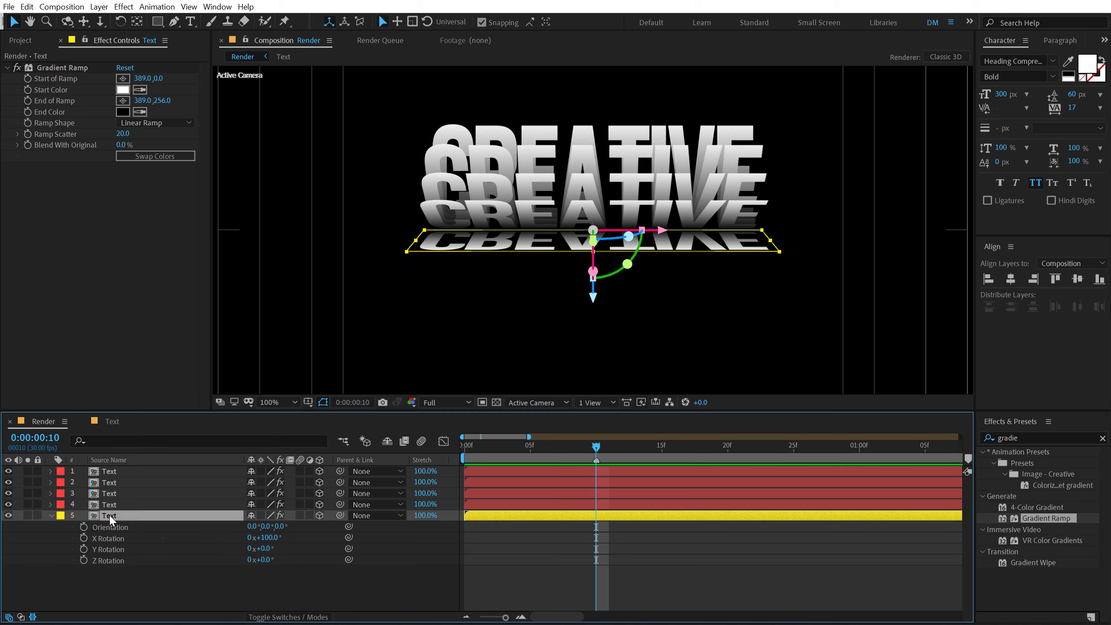
key(ctrl+d)
click(105, 527)
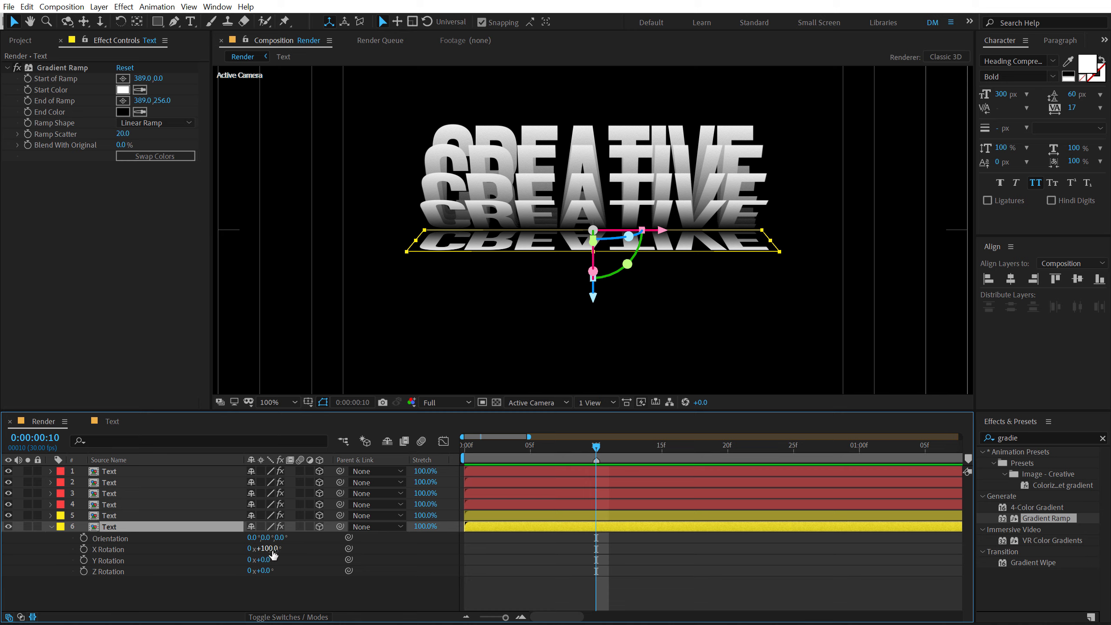
drag(267, 549, 279, 549)
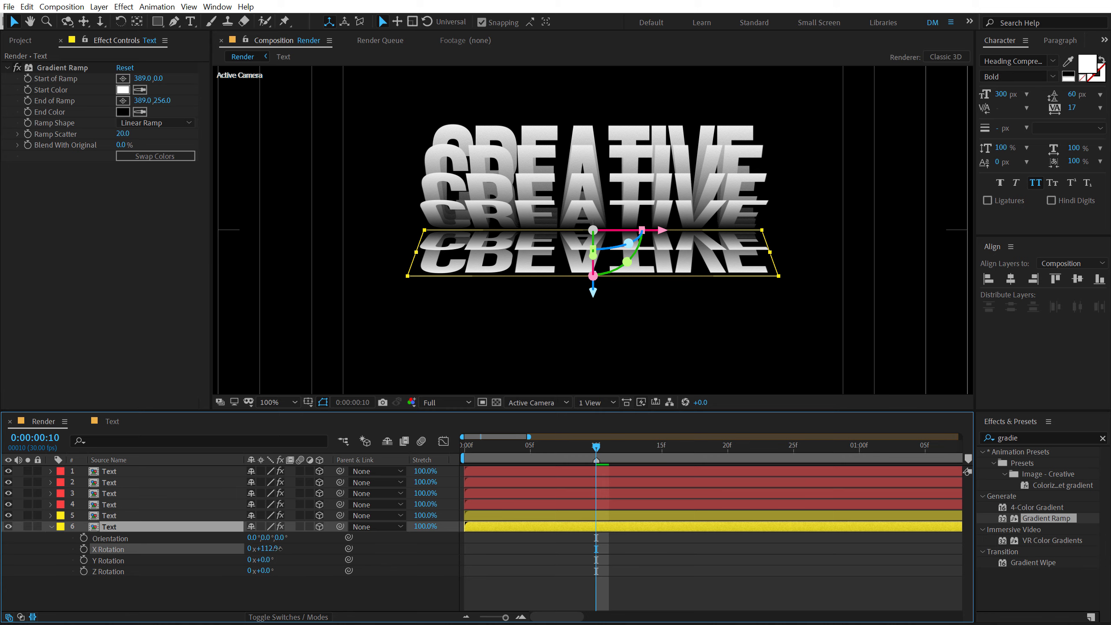
key(F2)
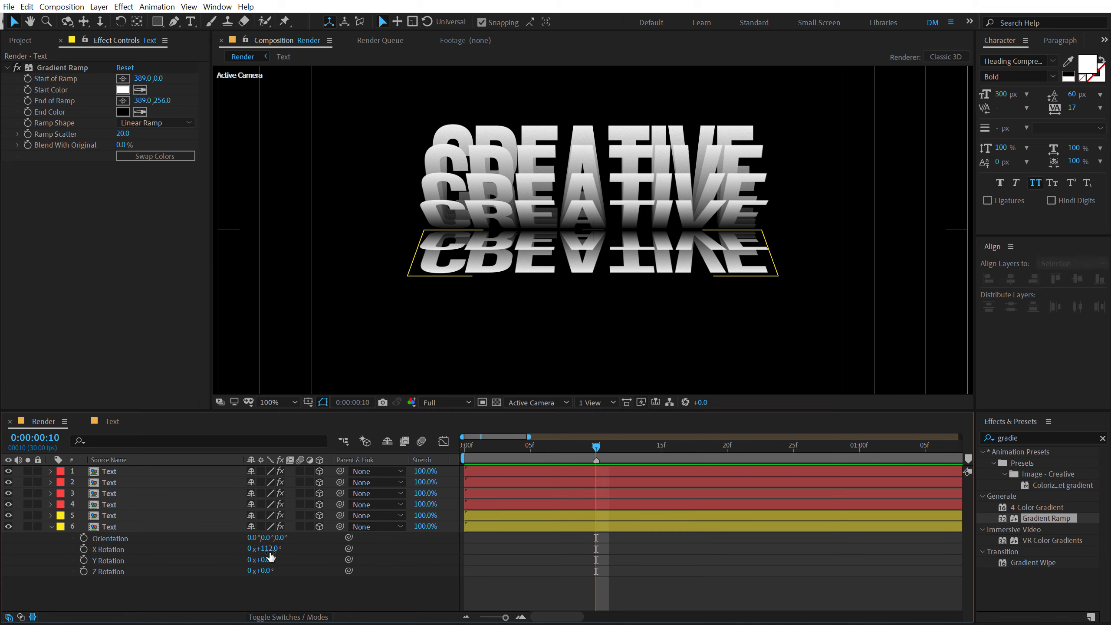
click(268, 549)
text(110)
key(Return)
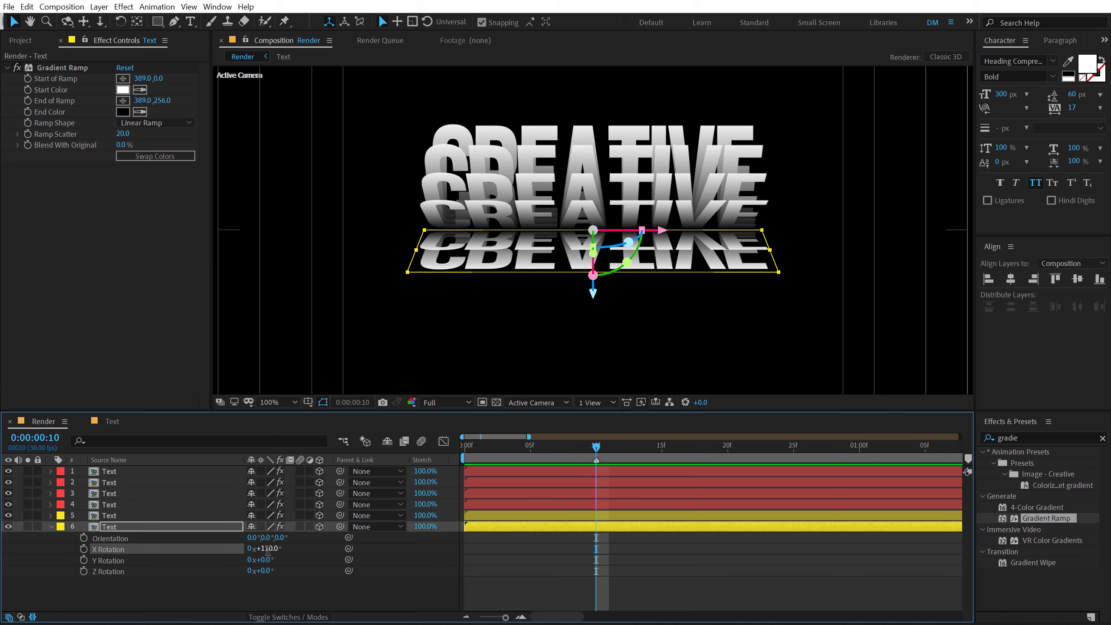
click(274, 549)
text(115)
key(Return)
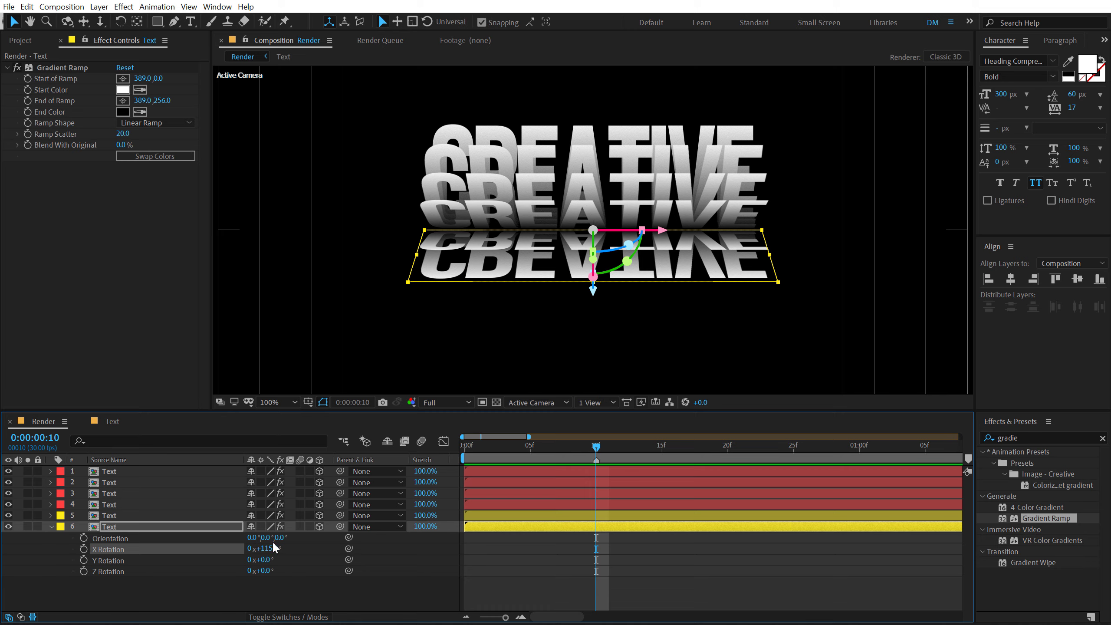
click(272, 548)
text(108)
key(Return)
drag(265, 548, 265, 548)
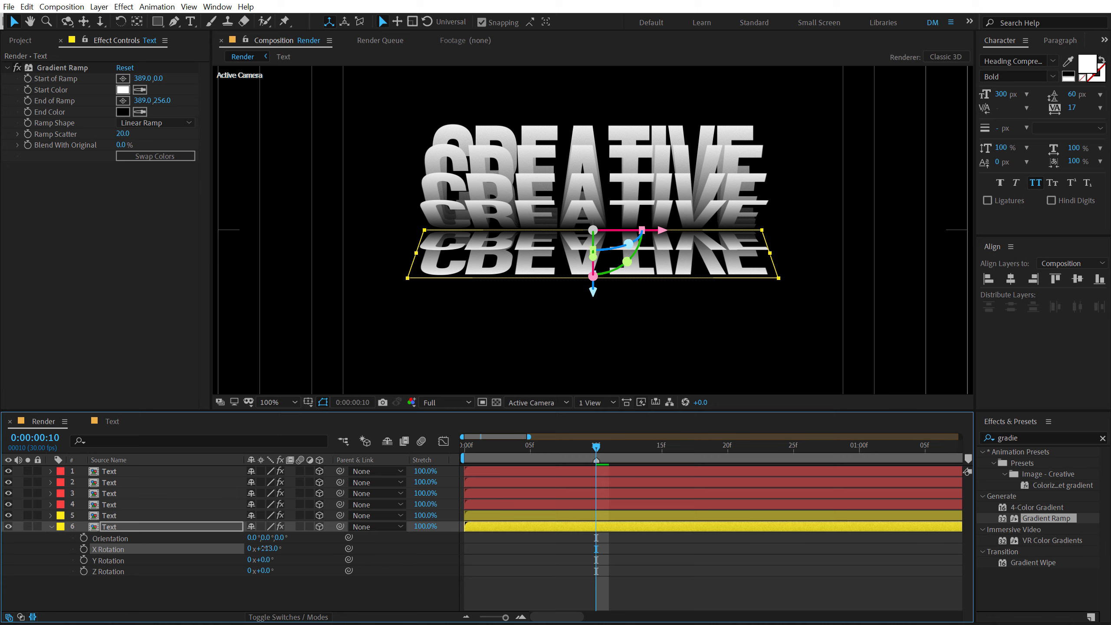
- Duplicate layer 6 into a further-tilted layer 7 and set layer 6 to 117°
click(121, 529)
key(ctrl+d)
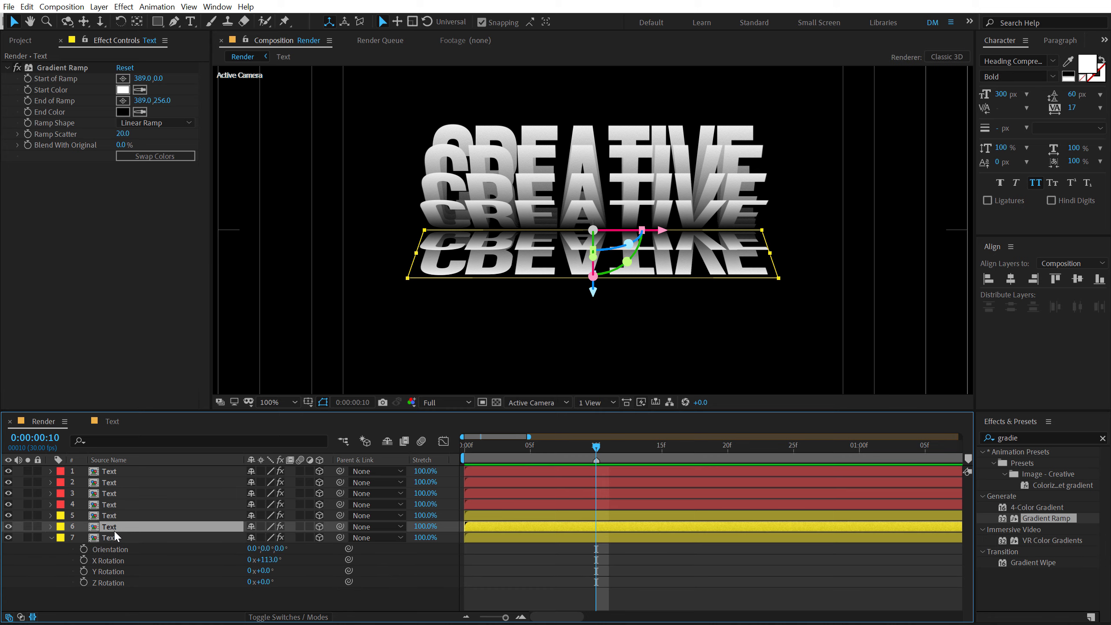
click(113, 535)
drag(268, 565, 275, 559)
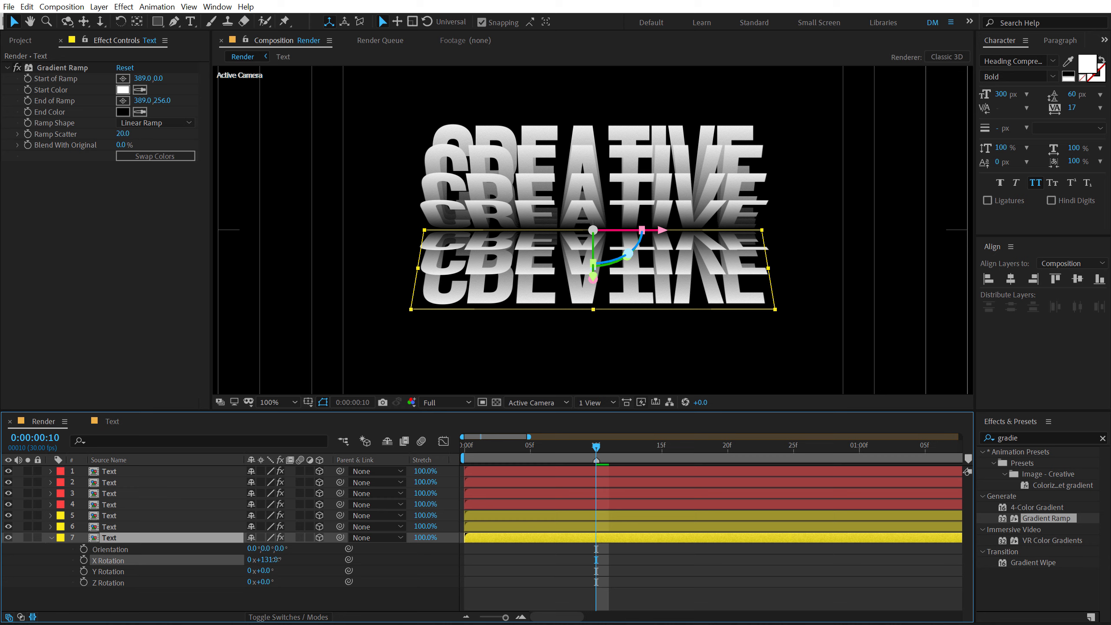
click(102, 526)
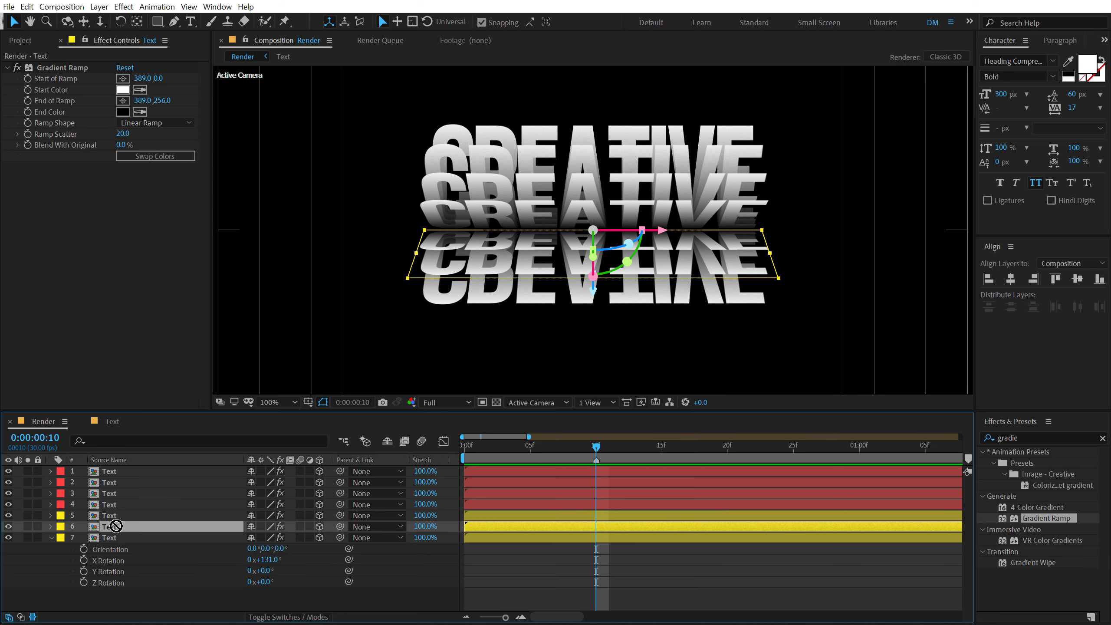
key(r)
drag(268, 549, 272, 550)
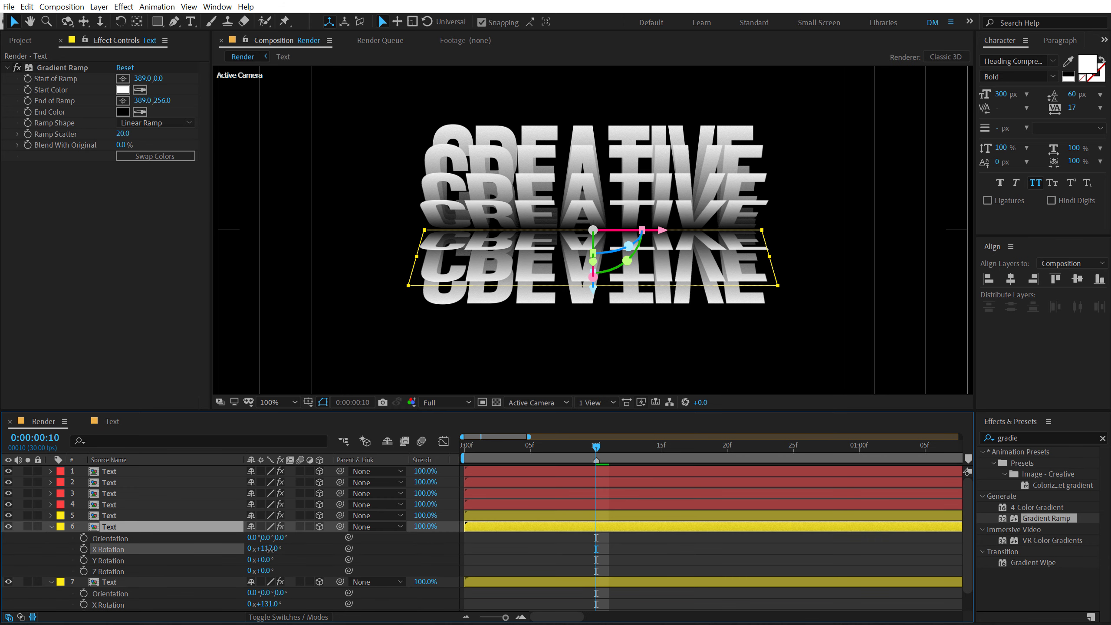
click(93, 528)
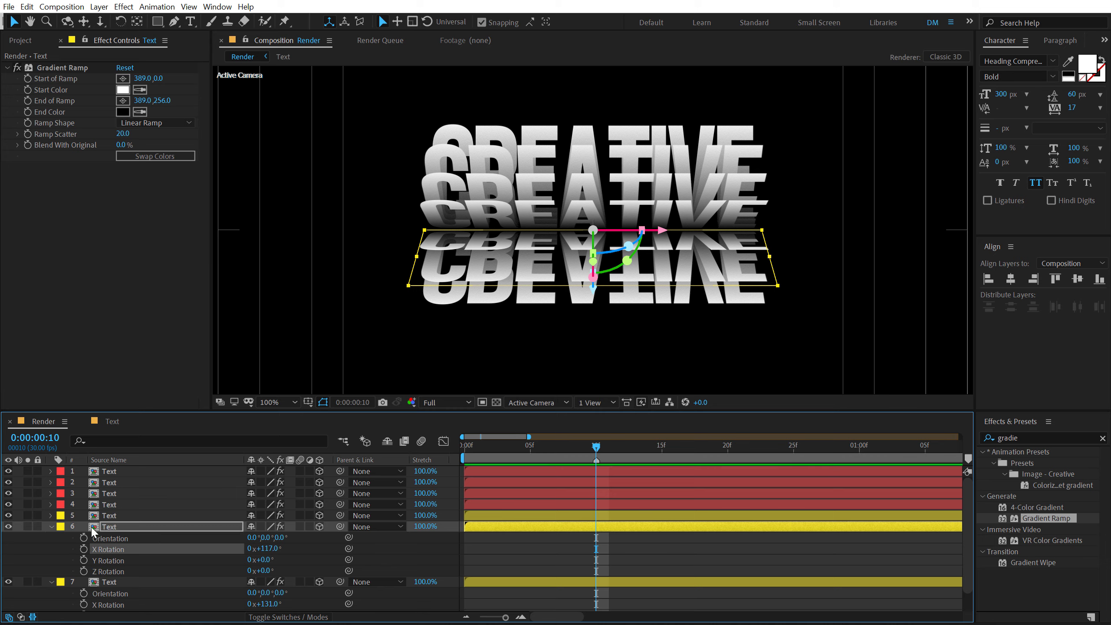
click(53, 526)
- Duplicate layer 7 into a new layer 8 flipped to 180° X Rotation
click(52, 538)
click(114, 539)
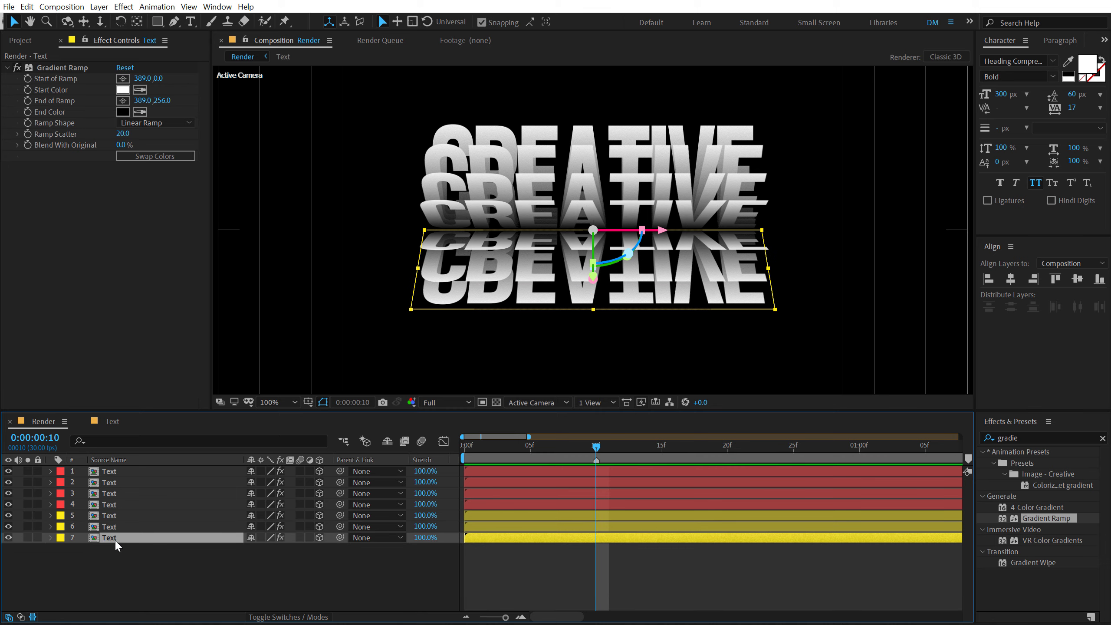
key(ctrl+d)
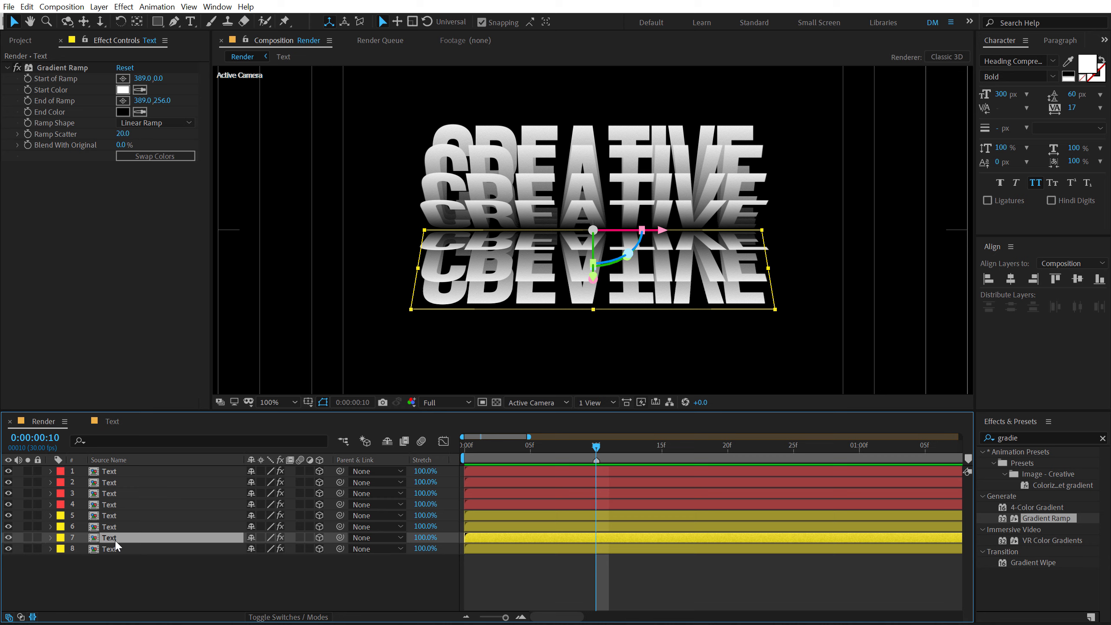
click(109, 548)
key(r)
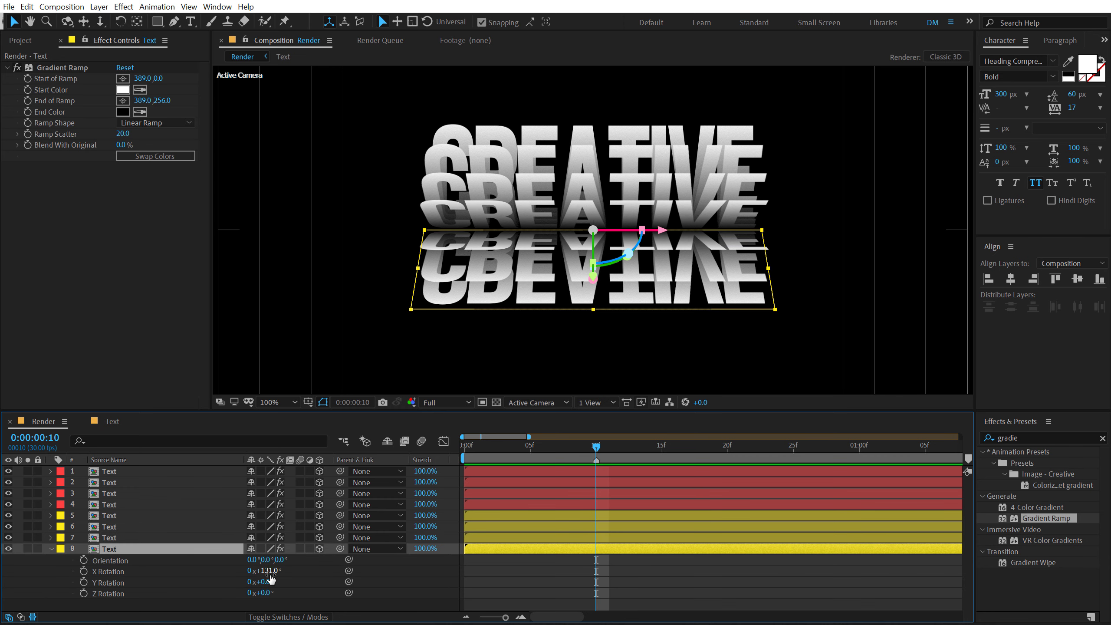
drag(262, 570, 269, 571)
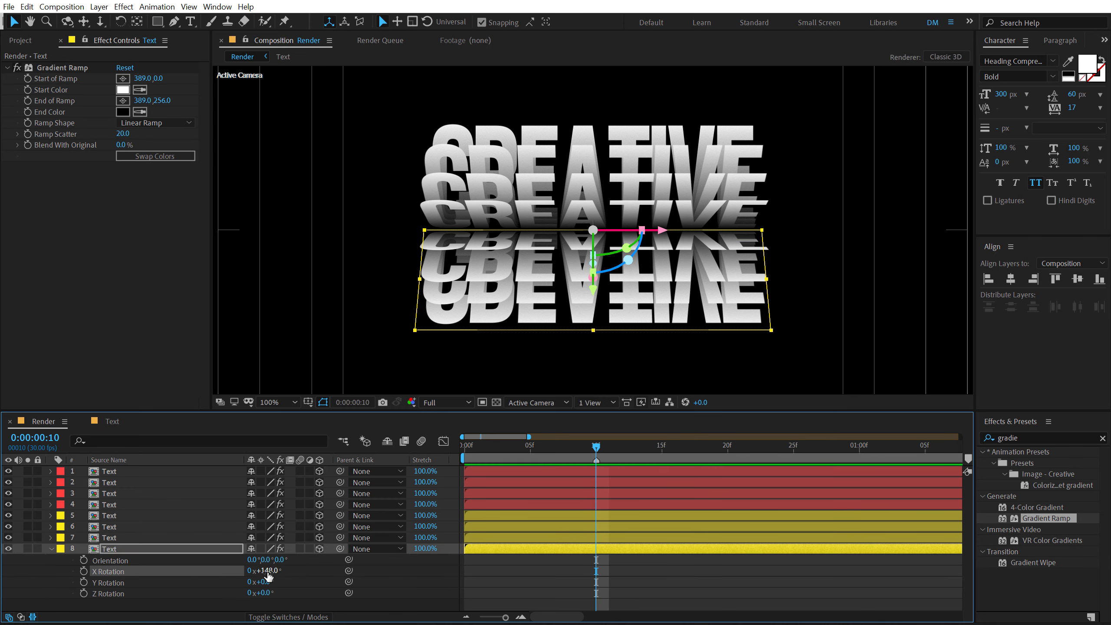
click(267, 571)
text(180)
key(Return)
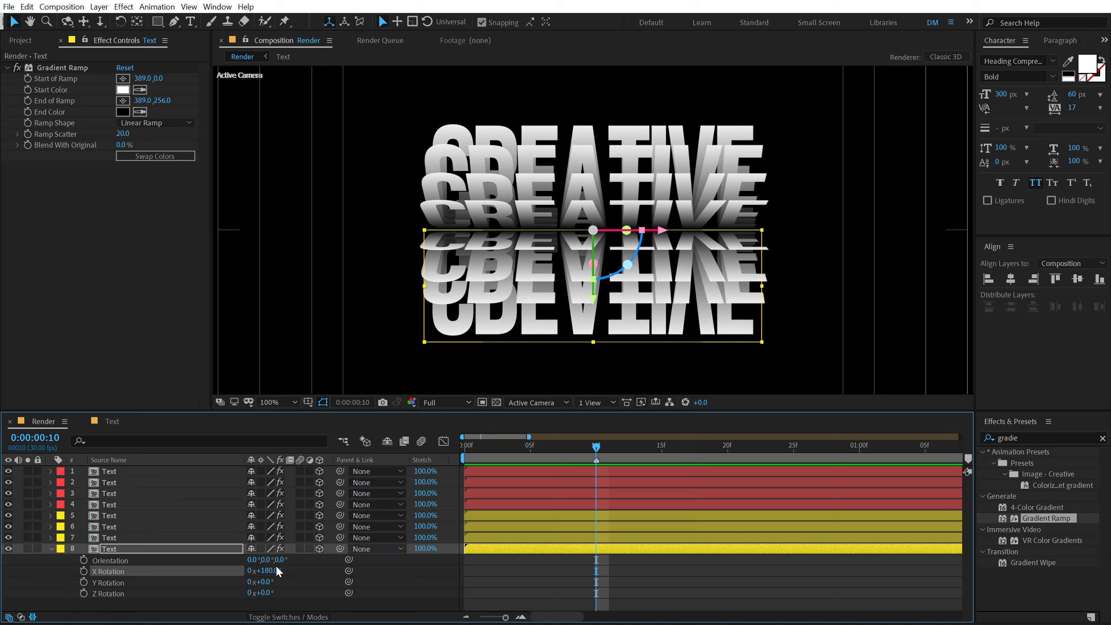
- Fine-tune layer 7's X Rotation and set layer 6 to about 121°, checking the fan
click(107, 538)
key(r)
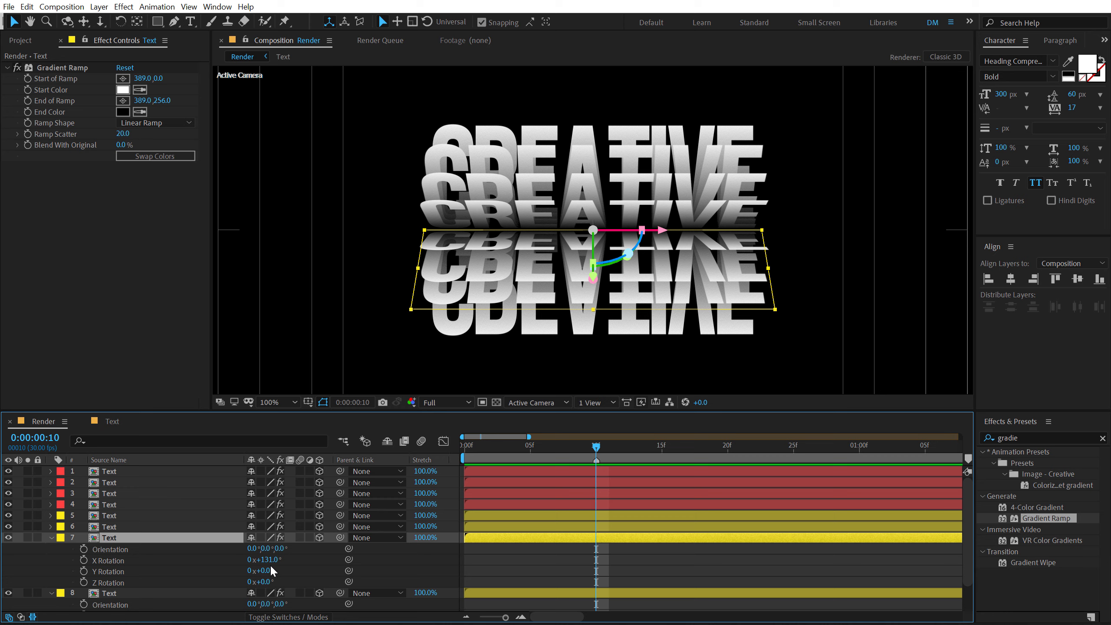
drag(269, 560, 271, 560)
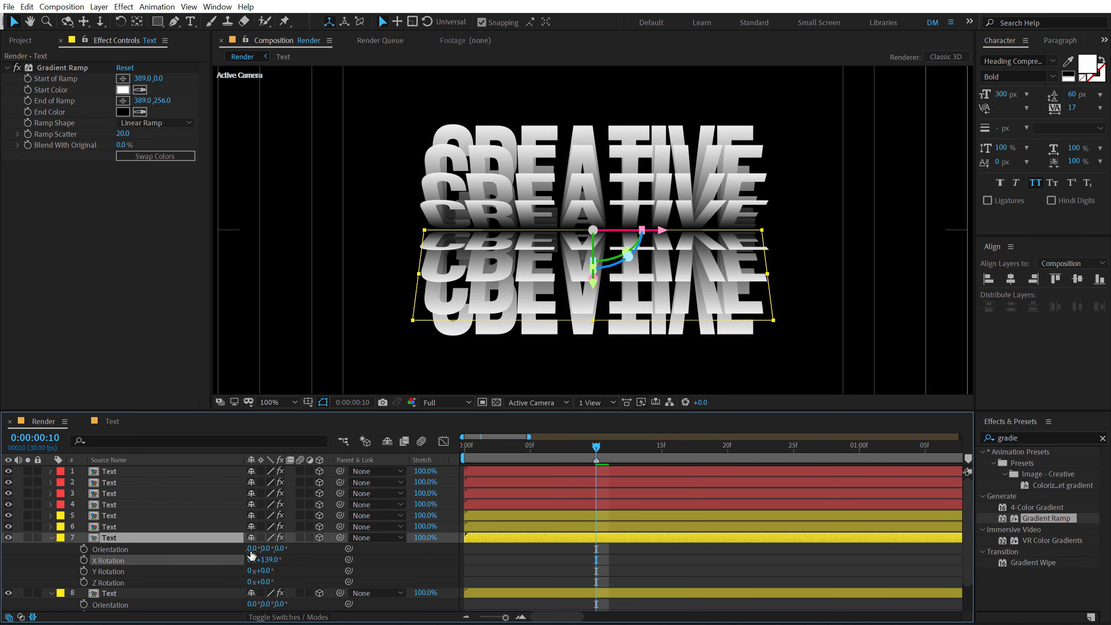
click(133, 527)
key(r)
drag(268, 551, 273, 548)
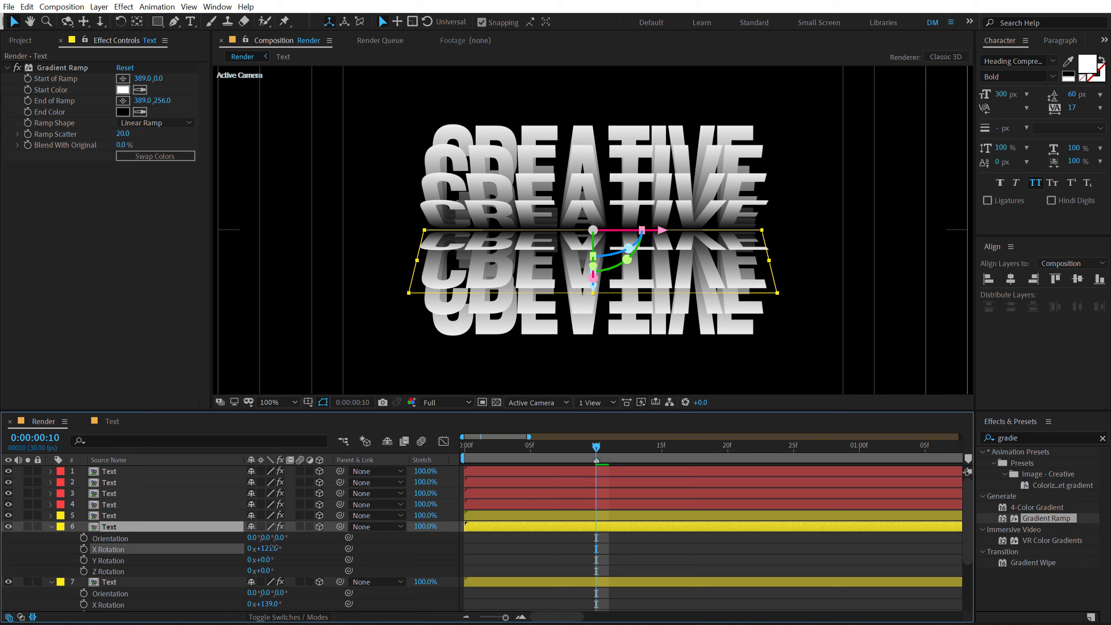
click(518, 557)
key(comma)
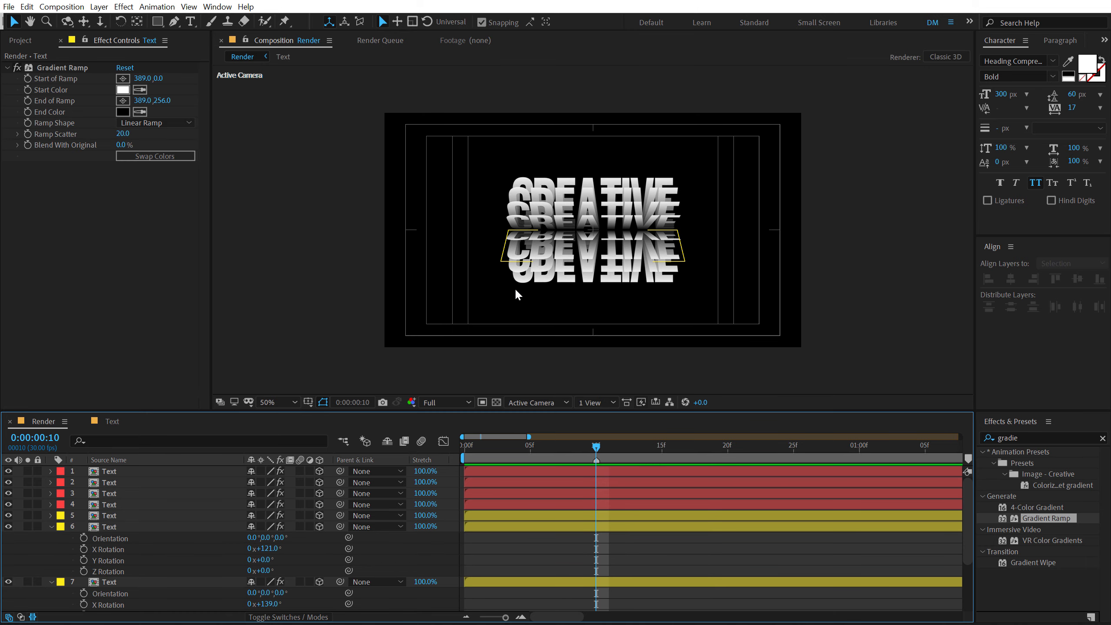
key(period)
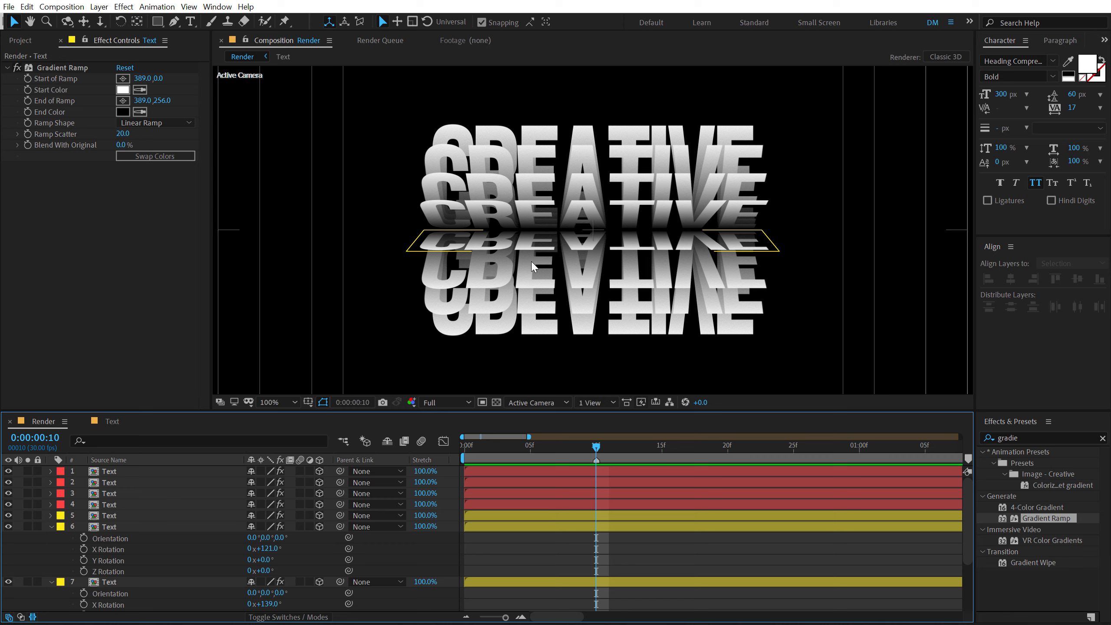
click(49, 525)
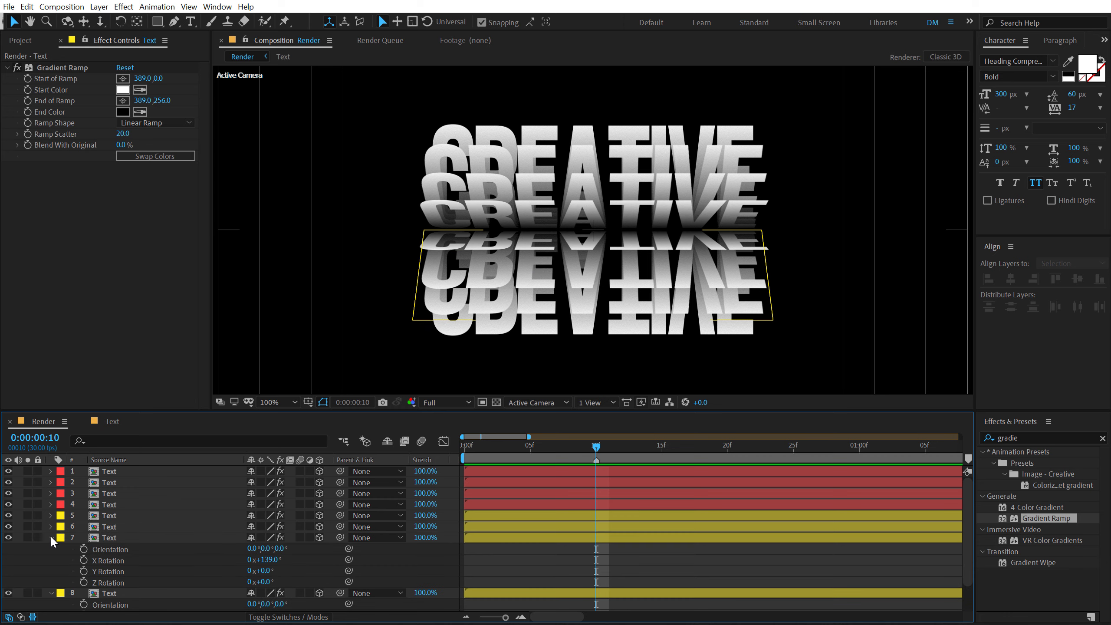
click(51, 538)
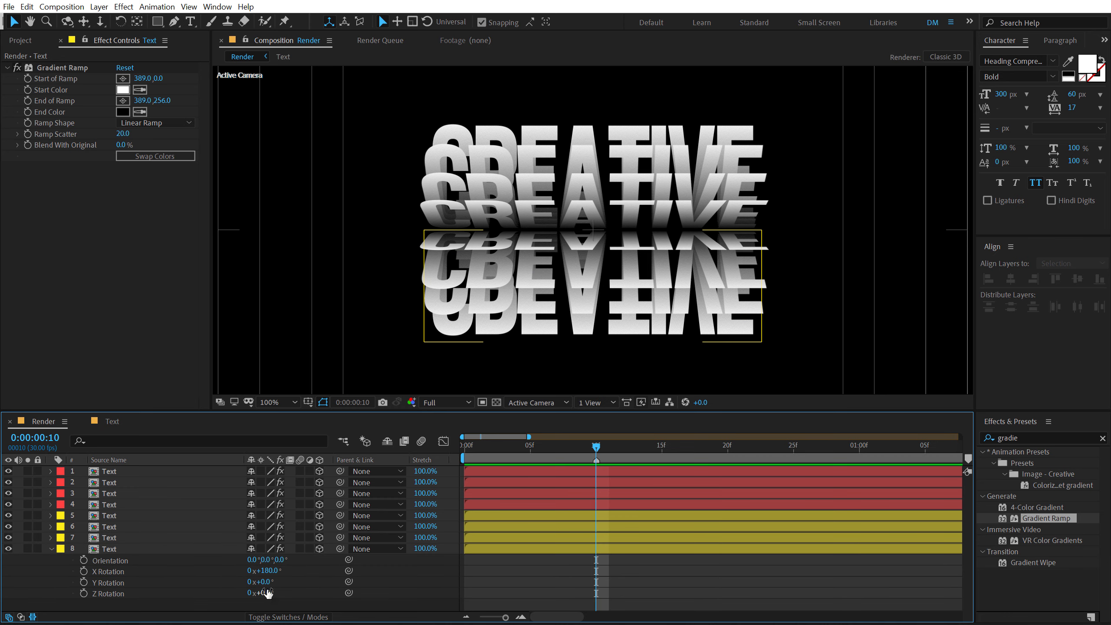
- Tilt layer 8 down to about 166° and lean the top layer to 9° on X
drag(265, 570, 258, 569)
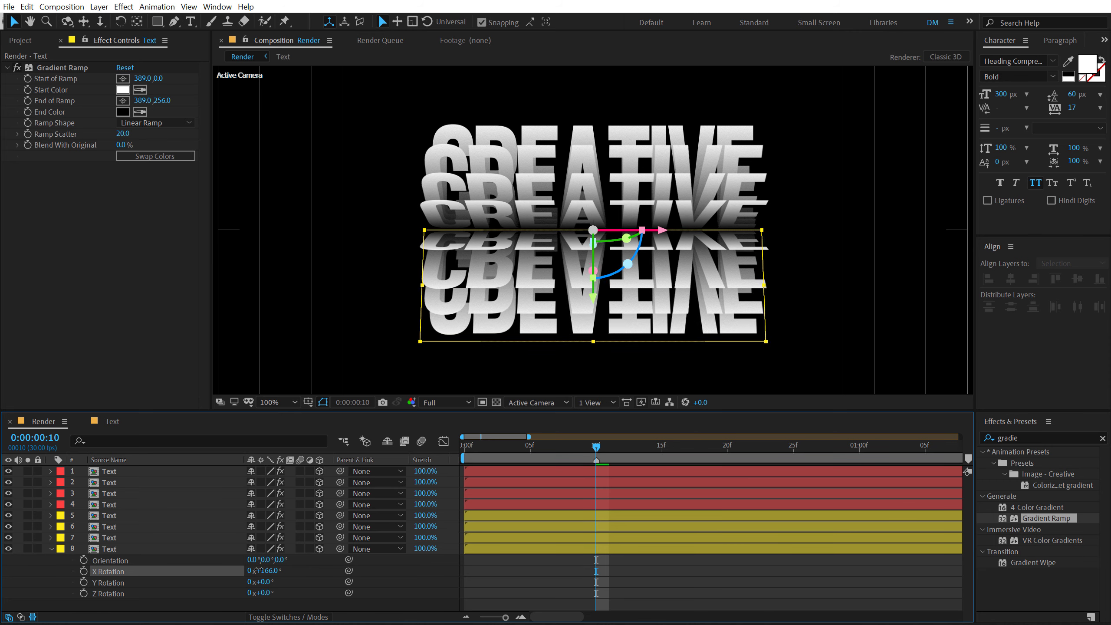
click(131, 471)
key(r)
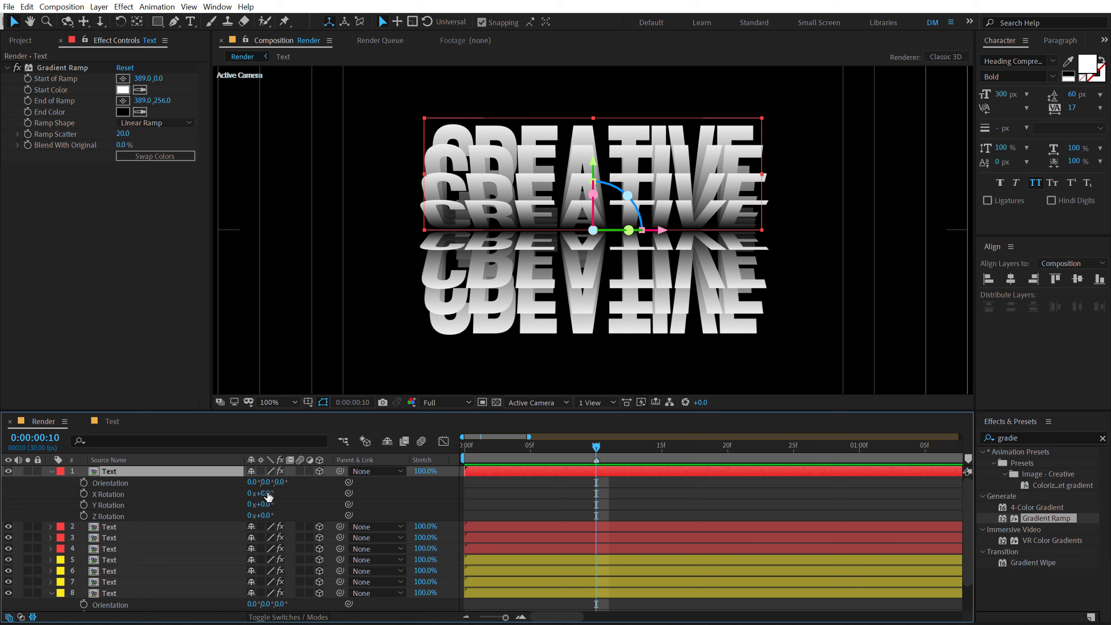
drag(264, 493, 271, 493)
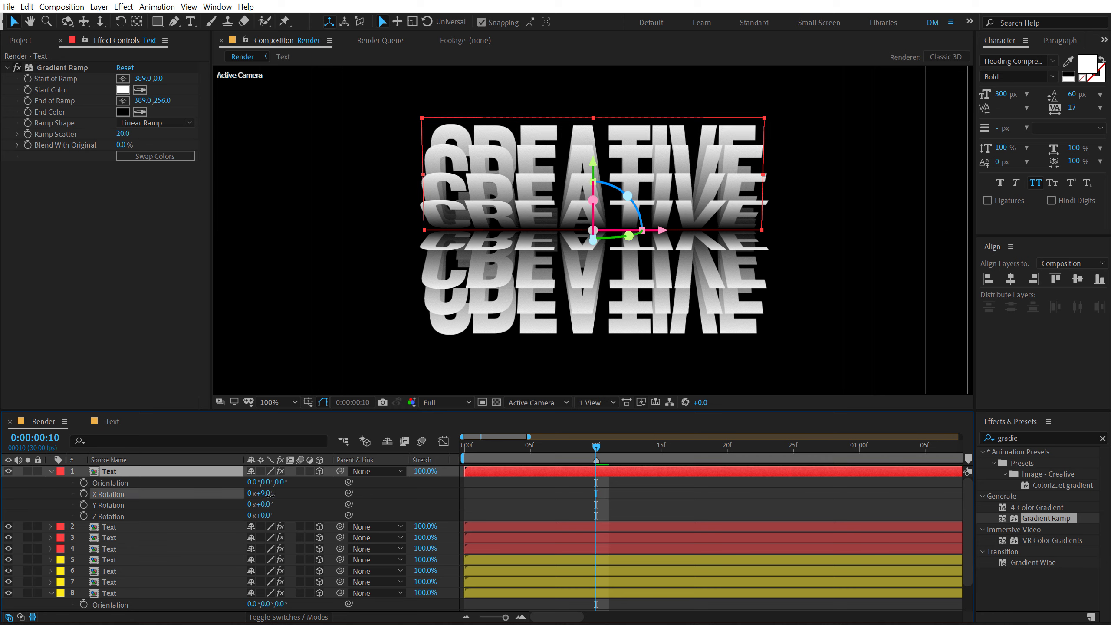
click(52, 471)
- Keyframe all eight layers' X Rotation at frame 10 and set them to 90° at frame 0
click(50, 548)
click(124, 581)
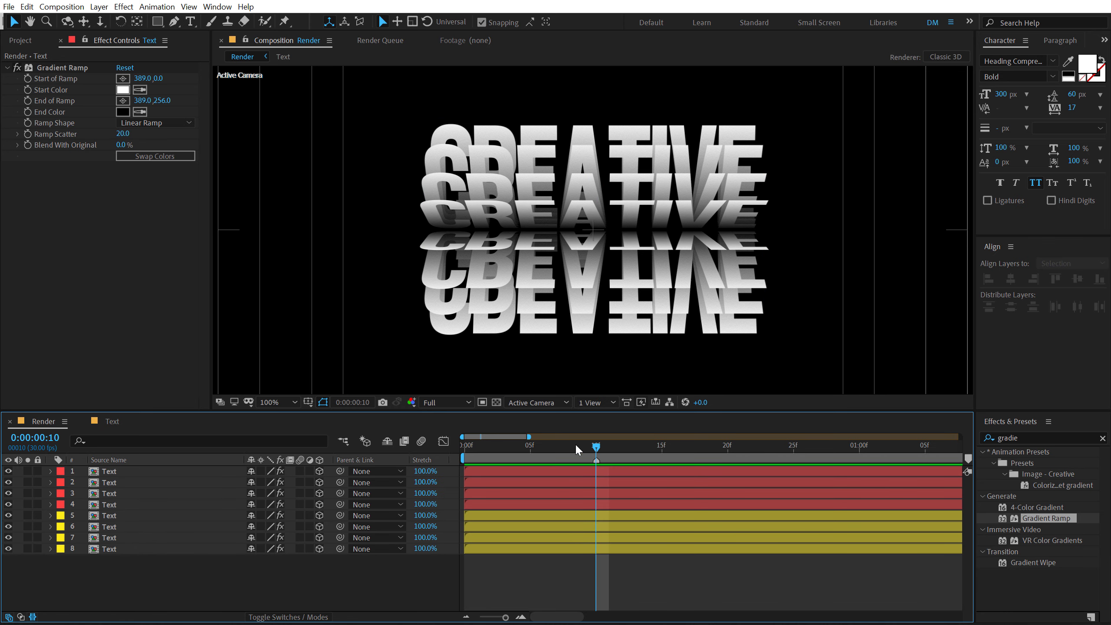
drag(112, 593, 140, 443)
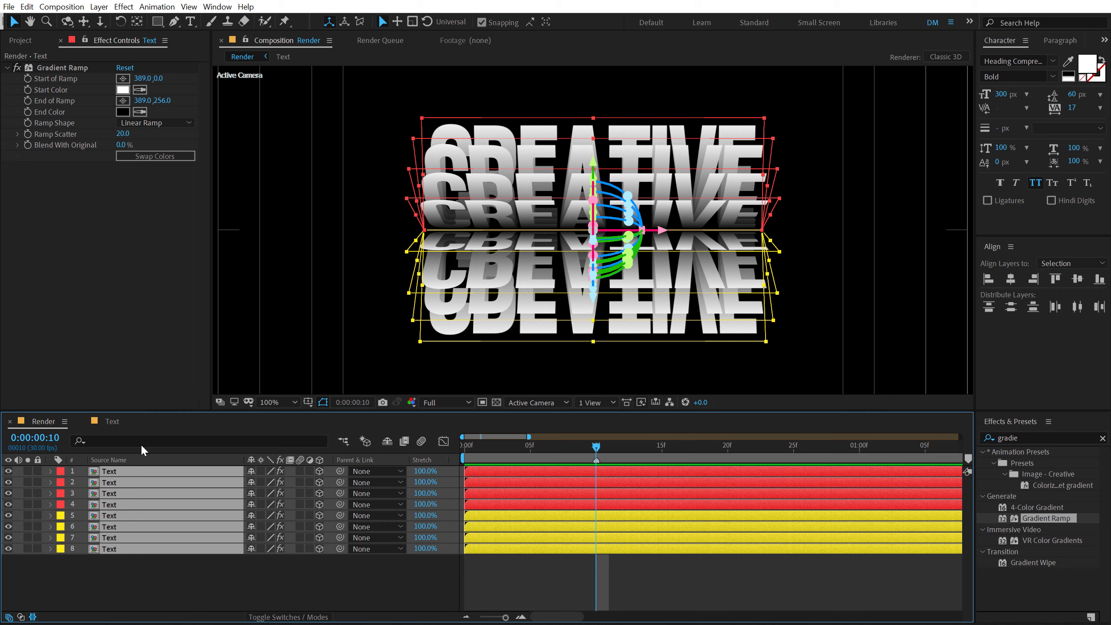
key(r)
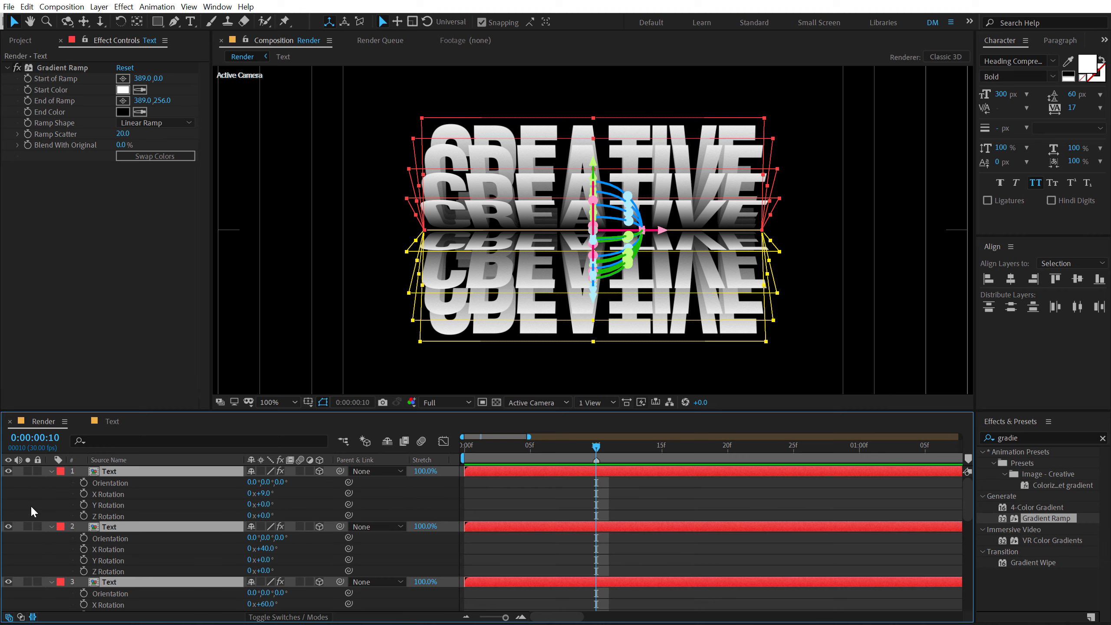
click(83, 494)
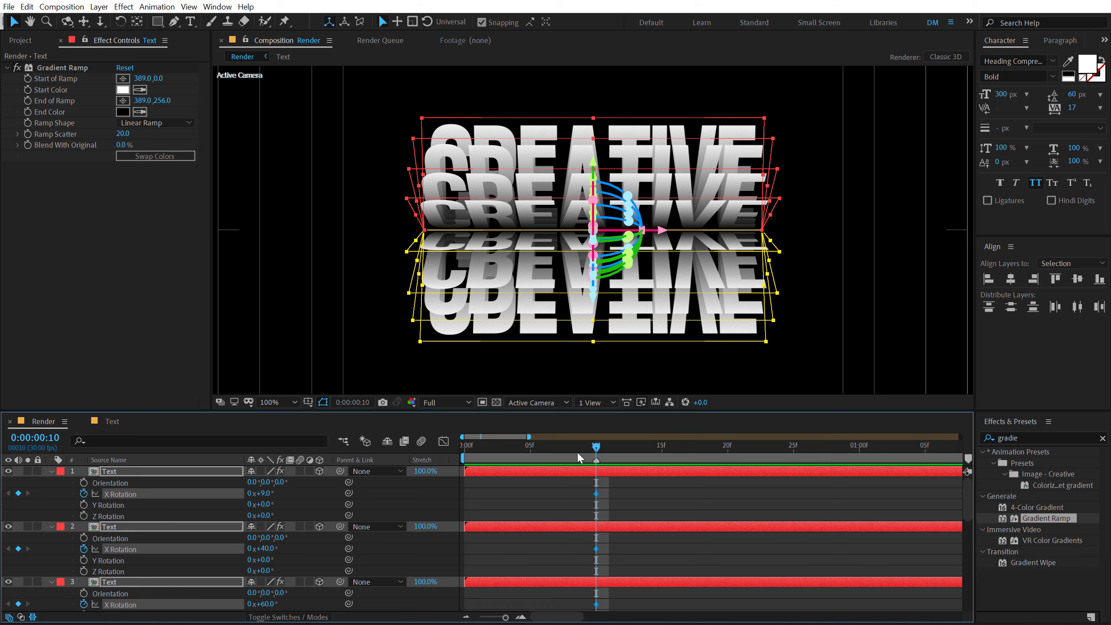
drag(567, 448, 294, 464)
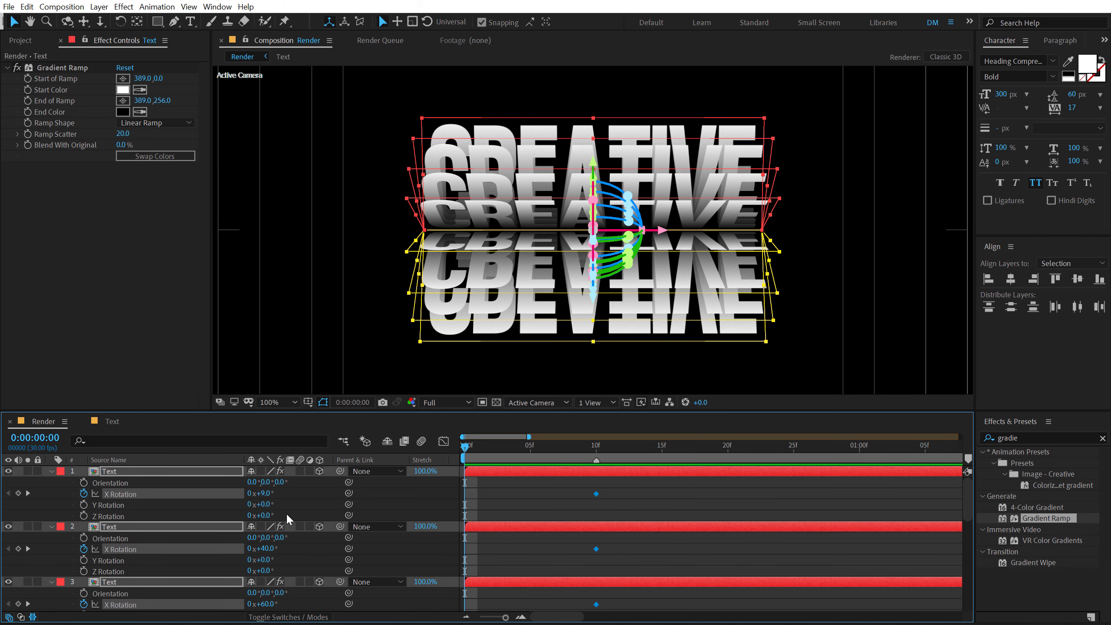
click(267, 493)
text(9)
key(Return)
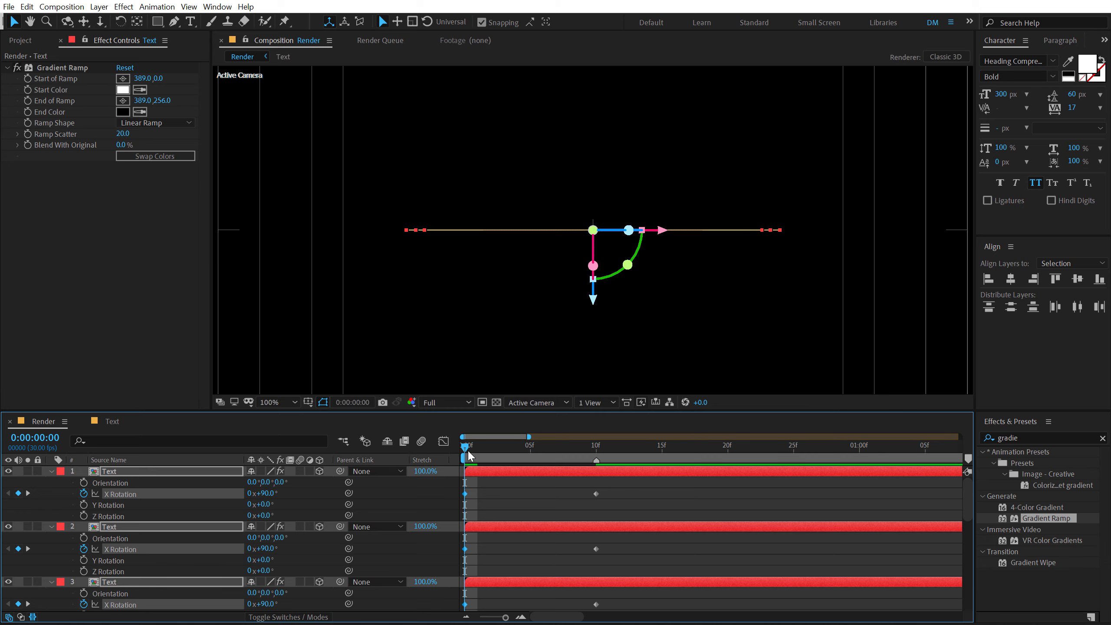
- End the work area around frame 17 and preview the text rotating in
drag(487, 452, 668, 450)
key(n)
key(space)
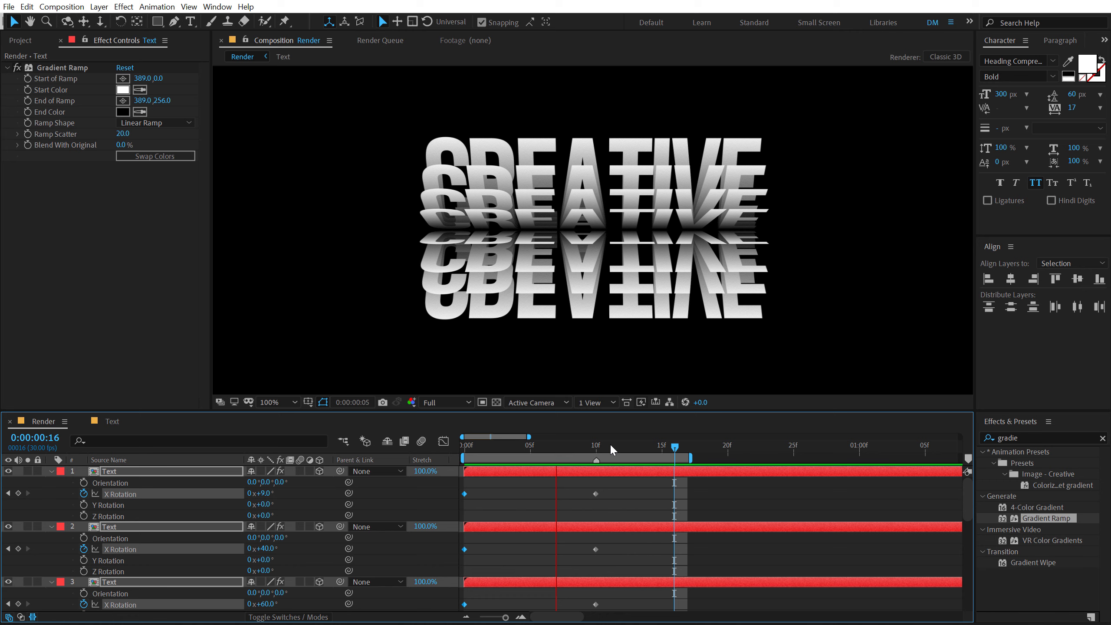
drag(609, 444, 516, 454)
key(space)
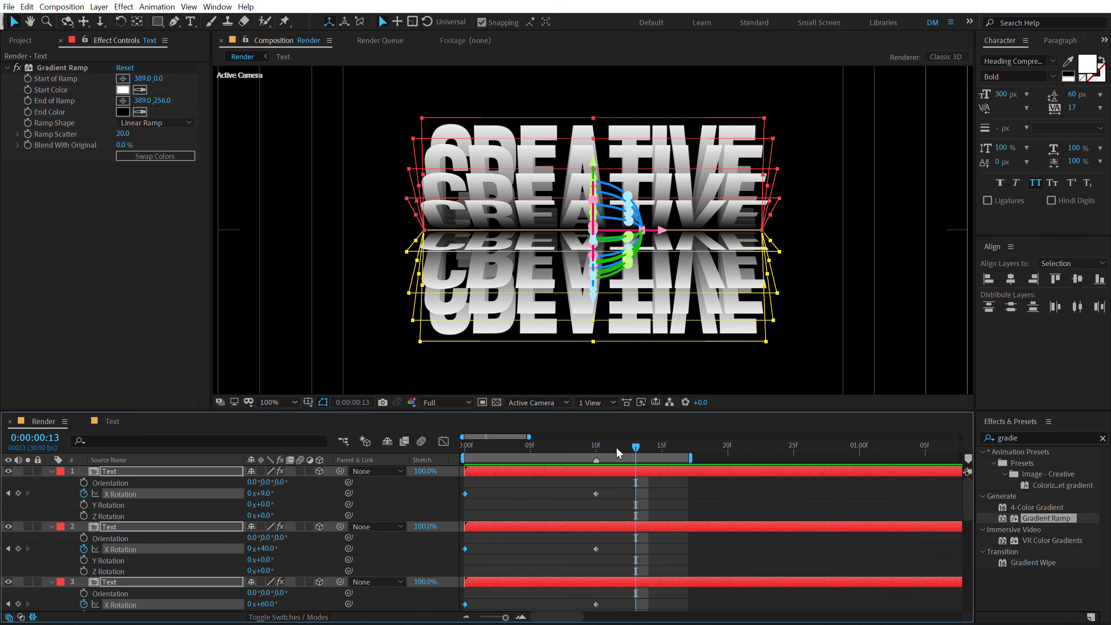
key(alt+Tab)
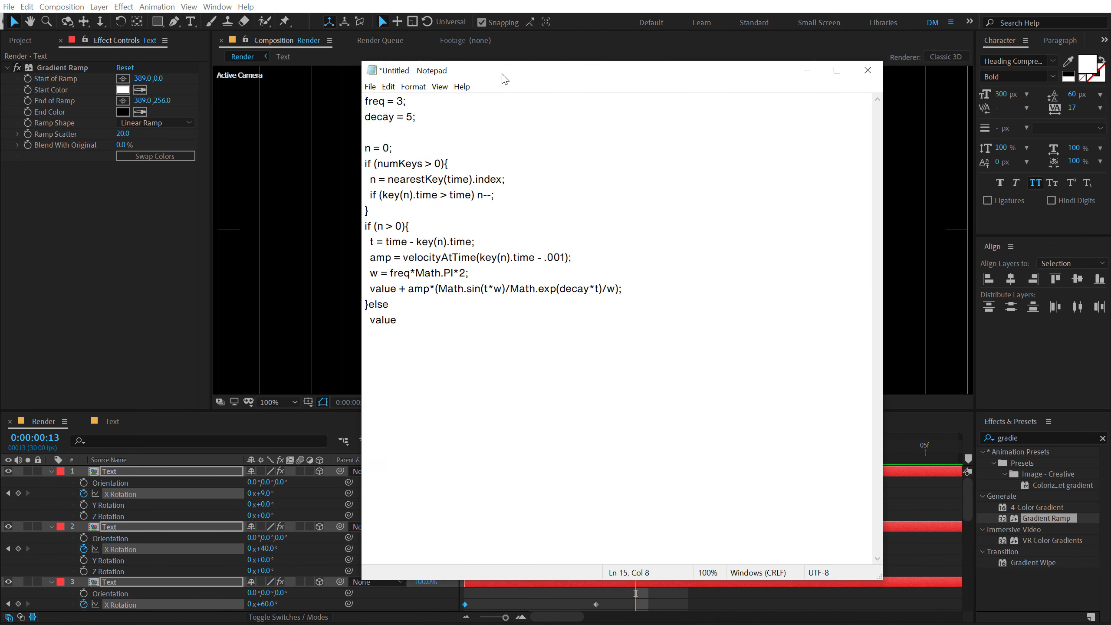
- Move Notepad down and select the entire freq = 3, decay = 5 bounce expression
drag(503, 77, 494, 114)
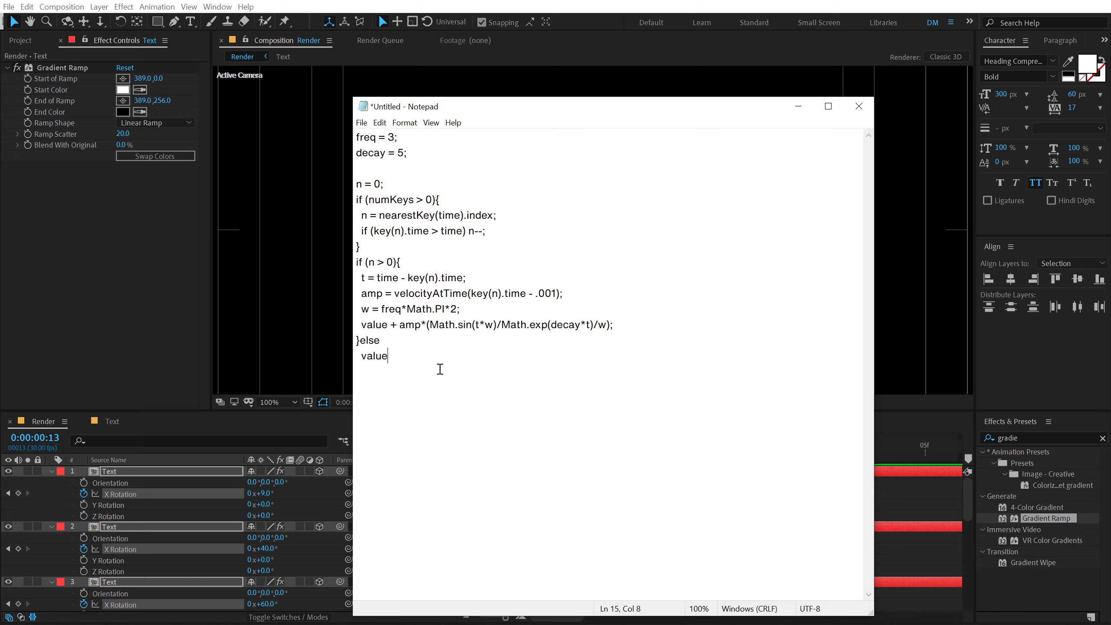
drag(389, 360, 356, 137)
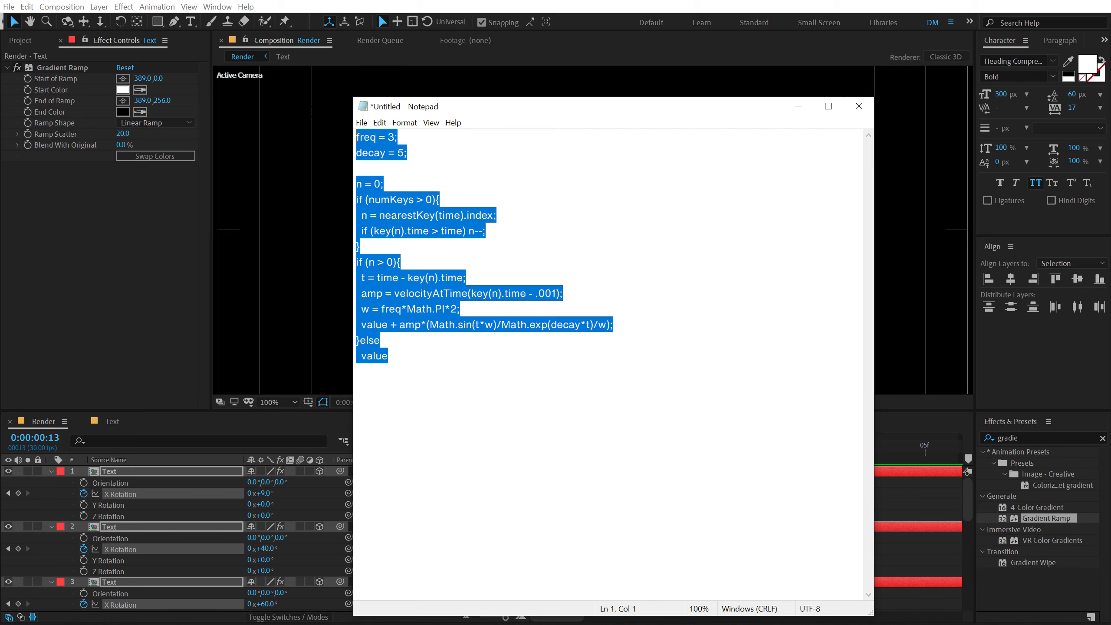
- Paste the freq = 3, decay = 5 bounce expression into the top layer's X Rotation
click(798, 106)
click(496, 501)
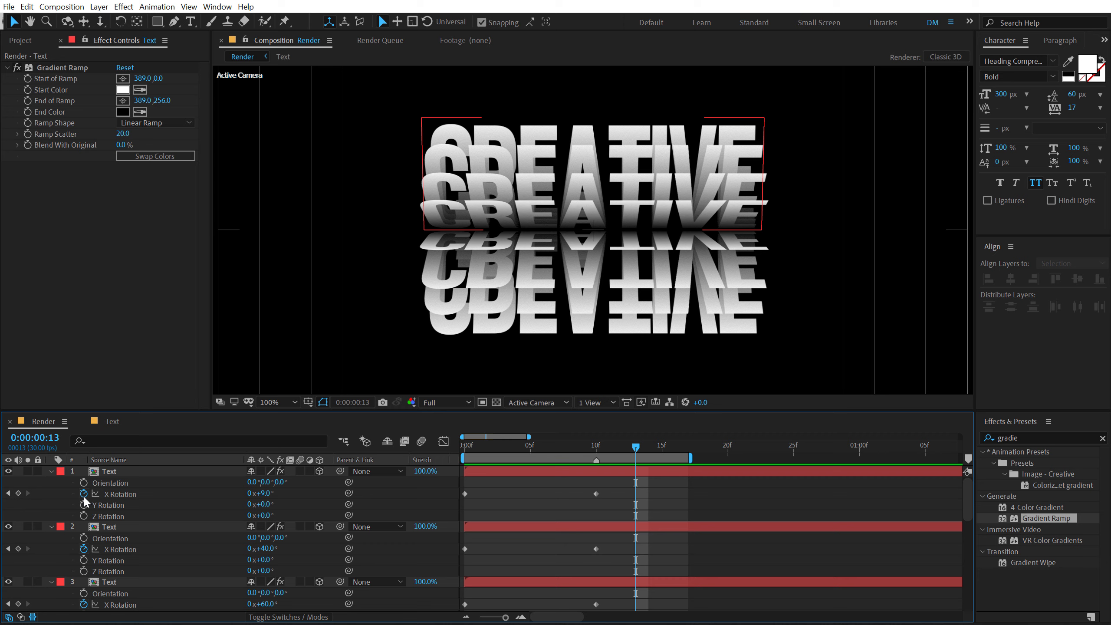
alt+click(83, 493)
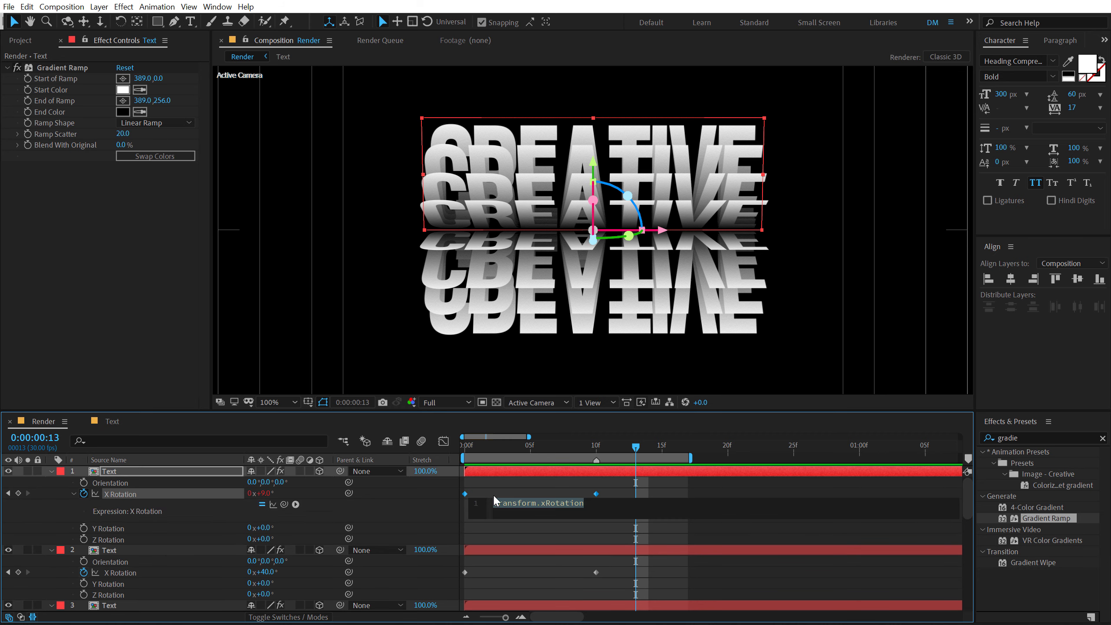
key(ctrl+v)
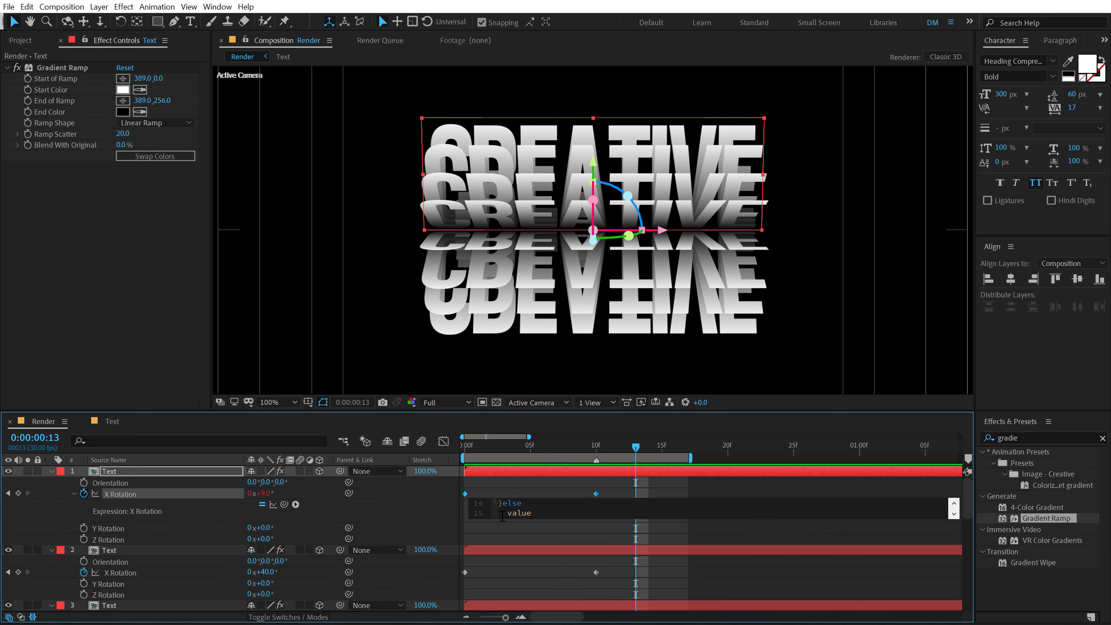
click(505, 572)
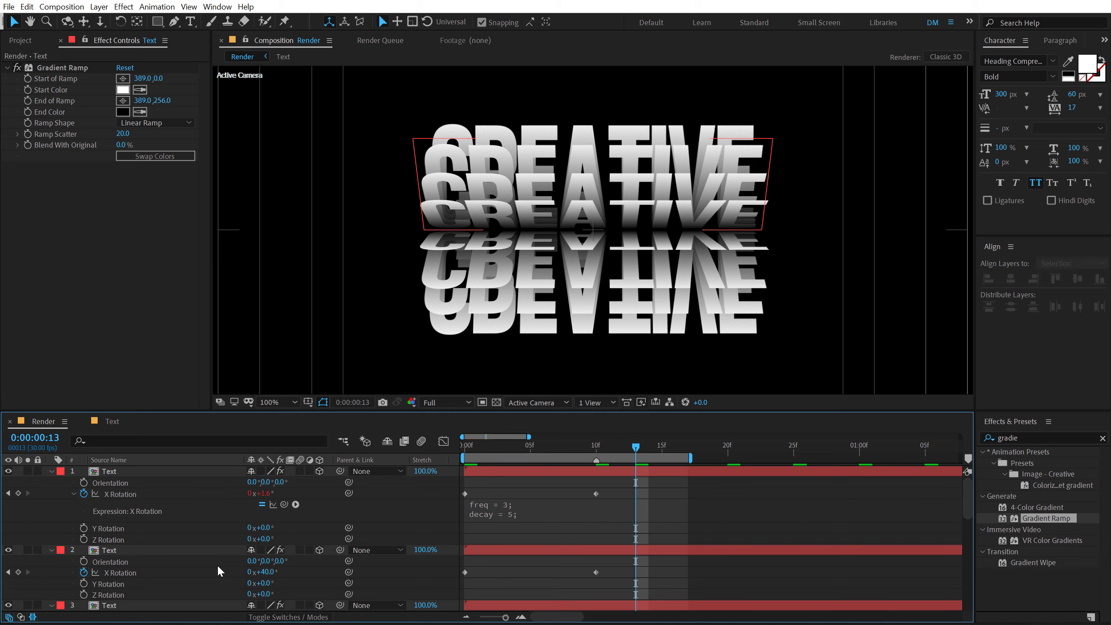
click(111, 473)
- Copy the top layer's X Rotation bounce expression from the Edit menu
click(74, 493)
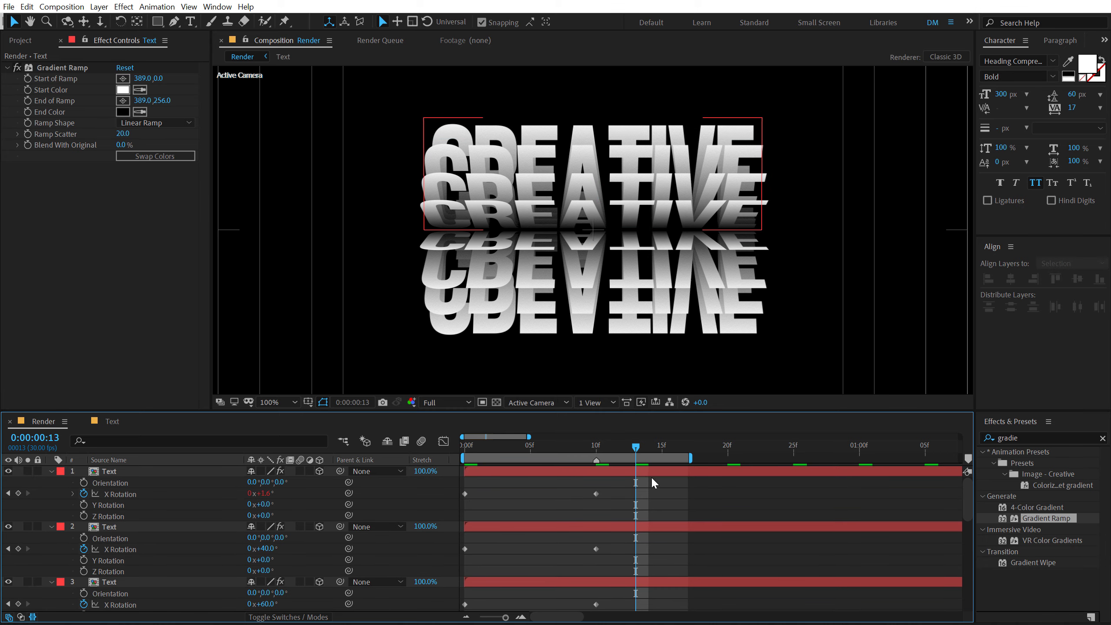
click(118, 494)
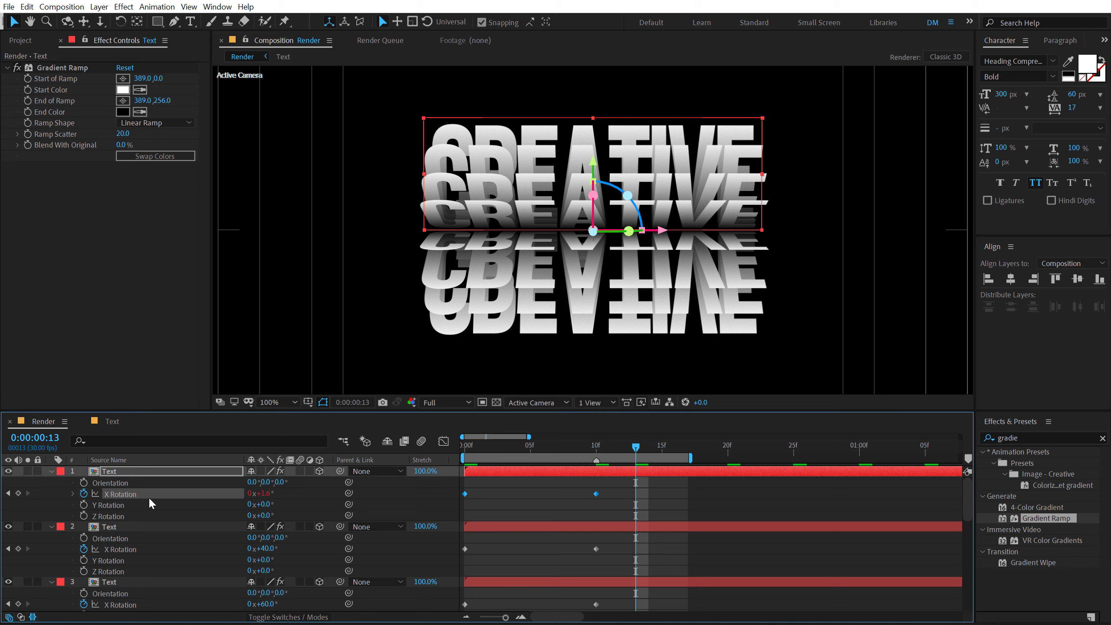
click(26, 6)
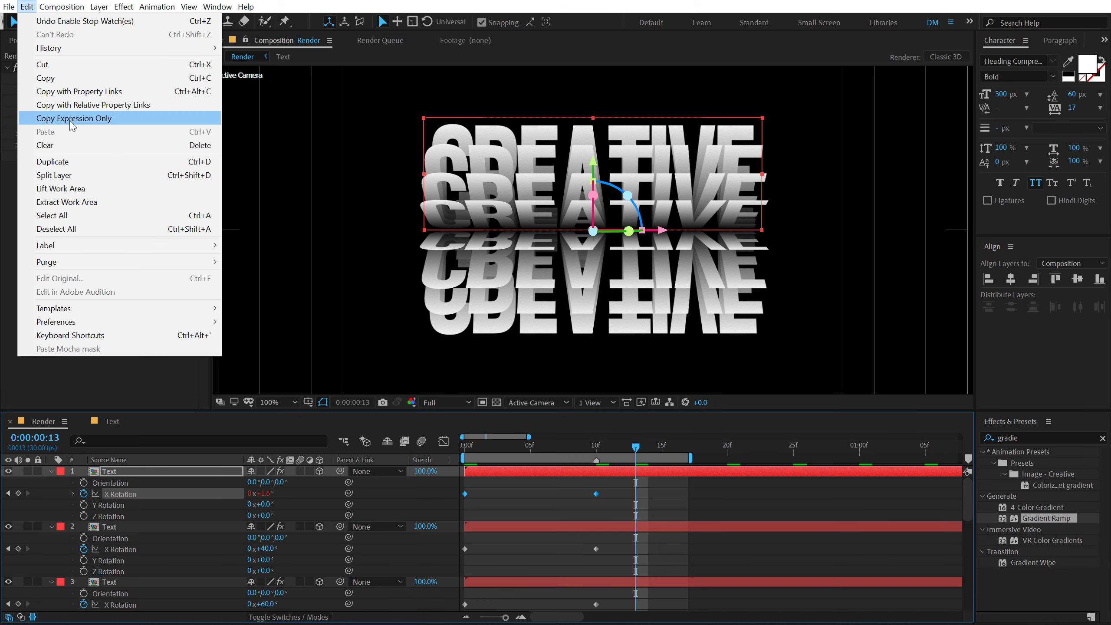
click(72, 118)
click(51, 471)
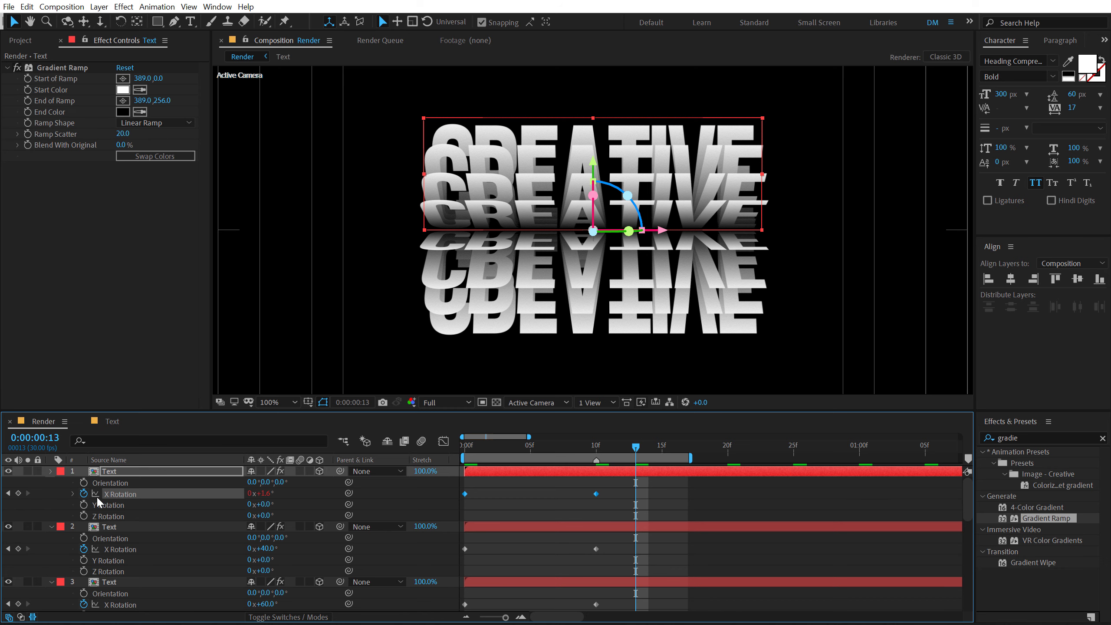
- Paste the copied Gradient Ramp onto text layers 2–8 and preview the animation
click(116, 484)
key(ctrl+a)
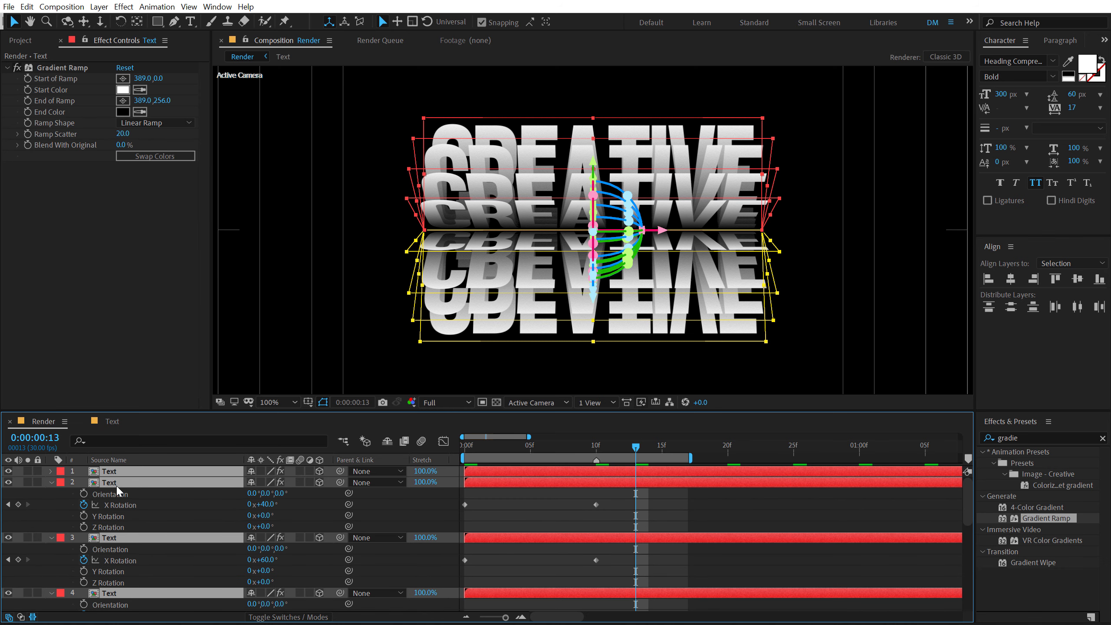
key(u)
key(u)
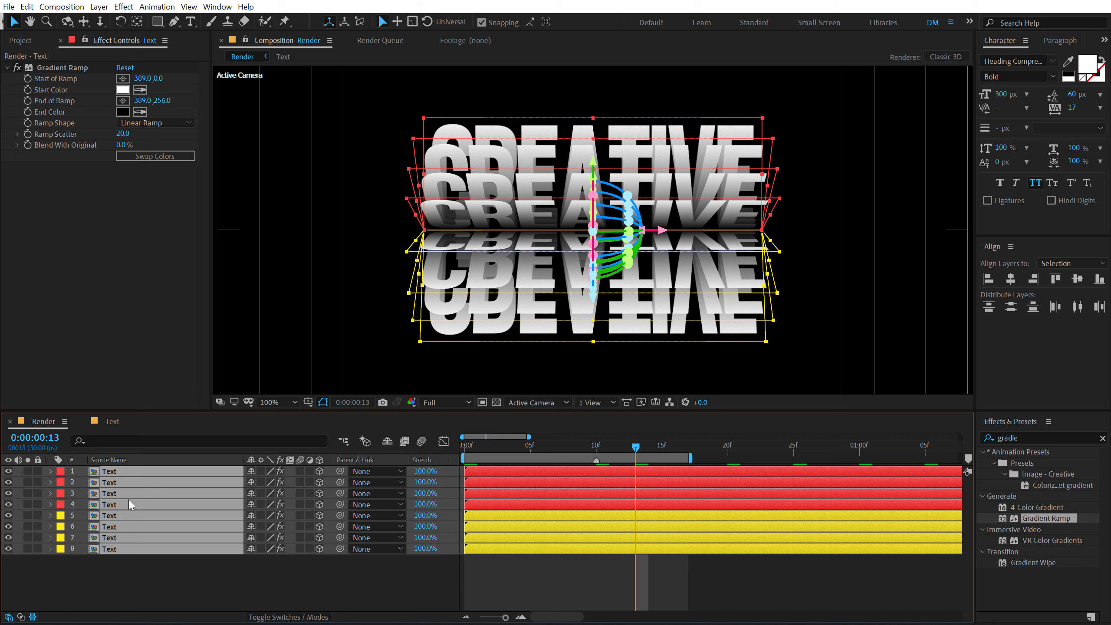
drag(109, 576, 120, 485)
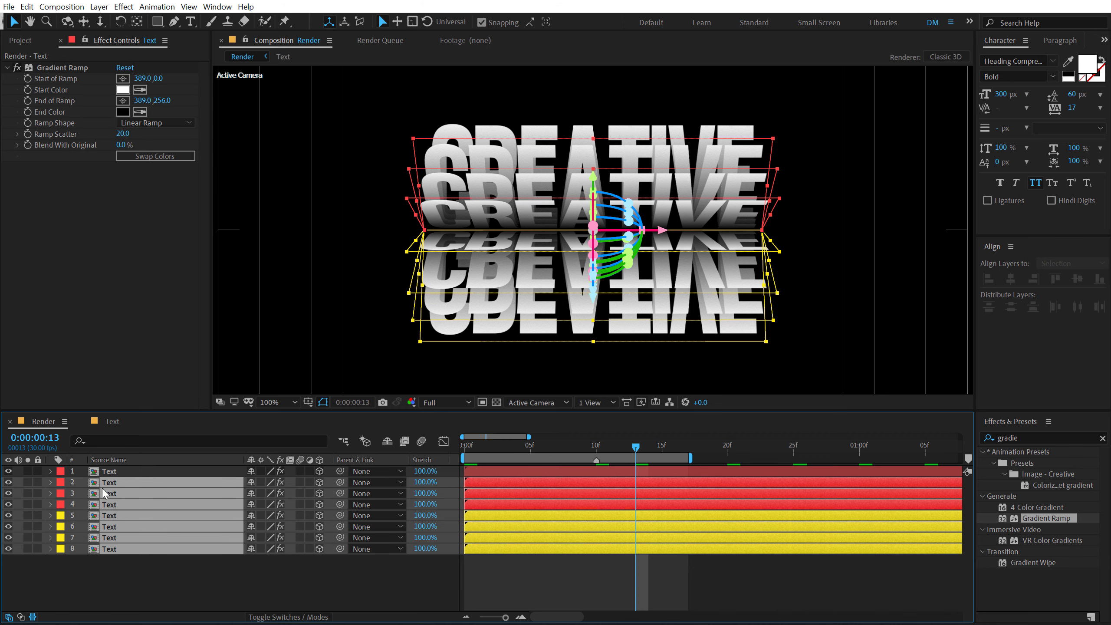
click(26, 6)
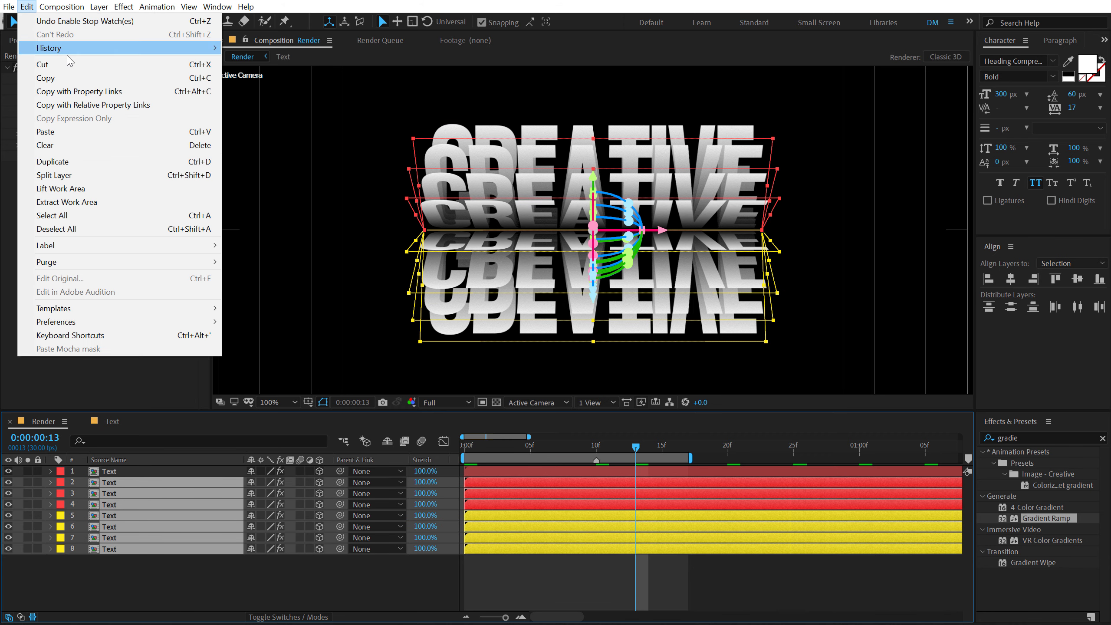
click(71, 136)
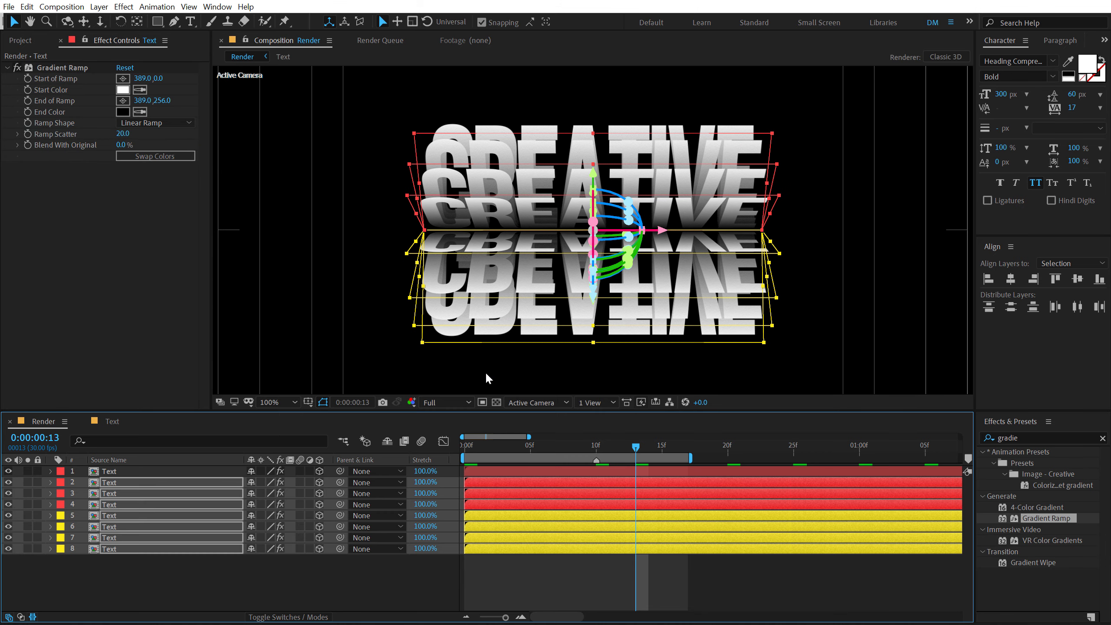
key(Home)
key(minus)
drag(633, 449, 673, 452)
key(space)
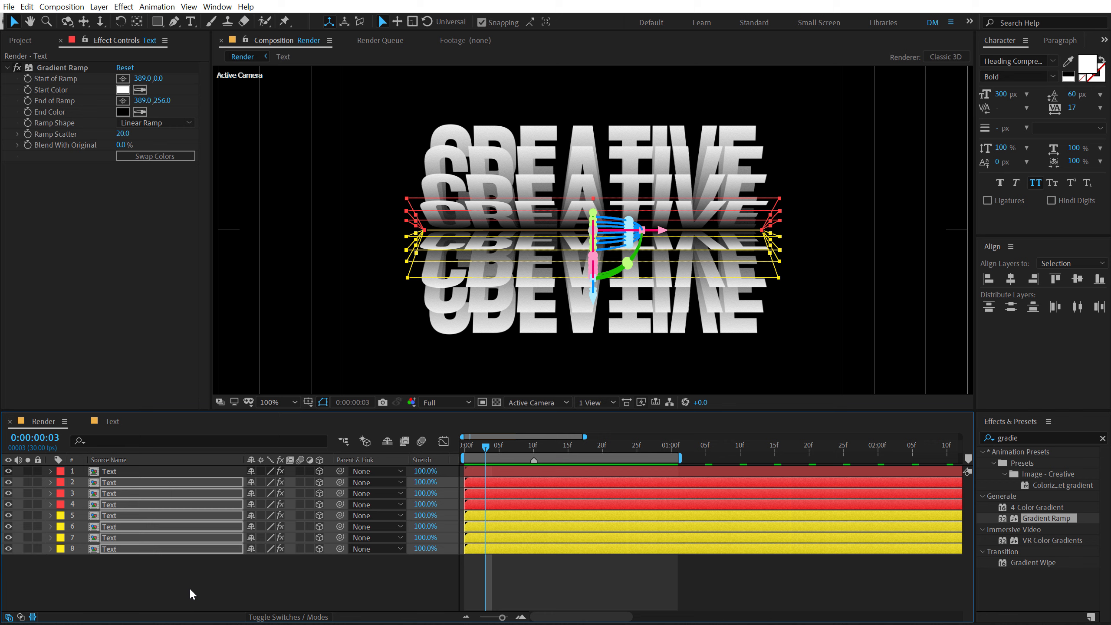
- Drag the fifth text layer's bar a few frames later and preview the staggered cascade
click(188, 590)
click(479, 474)
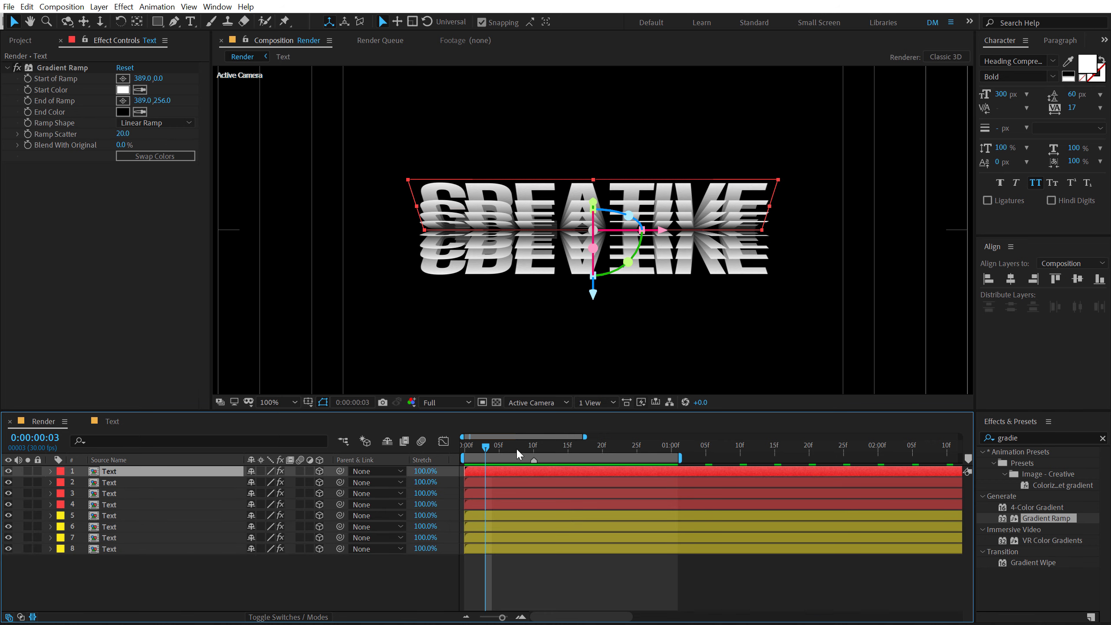
drag(481, 450, 499, 506)
click(464, 448)
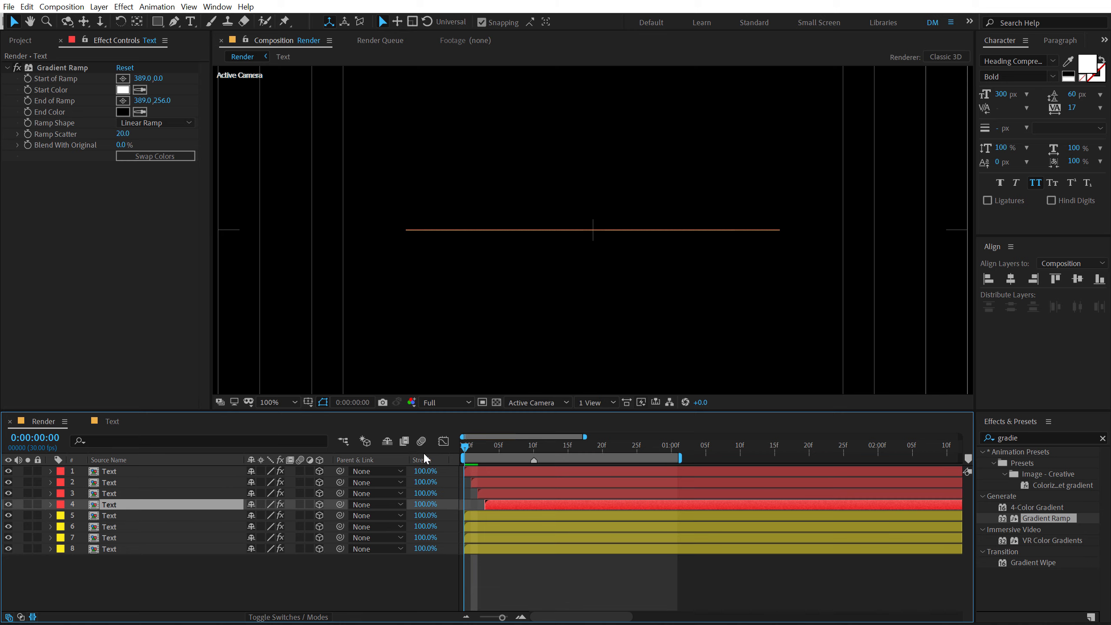
click(475, 519)
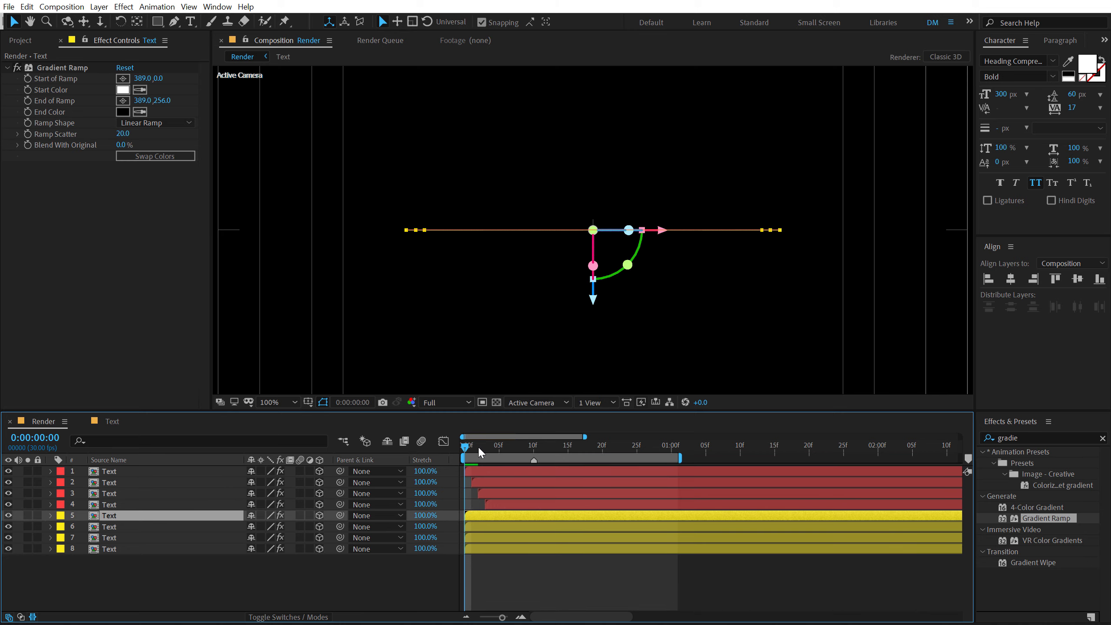
key(space)
key(space)
mouse_move(476, 518)
mouse_down()
mouse_move(492, 517)
mouse_move(480, 540)
mouse_up()
key(space)
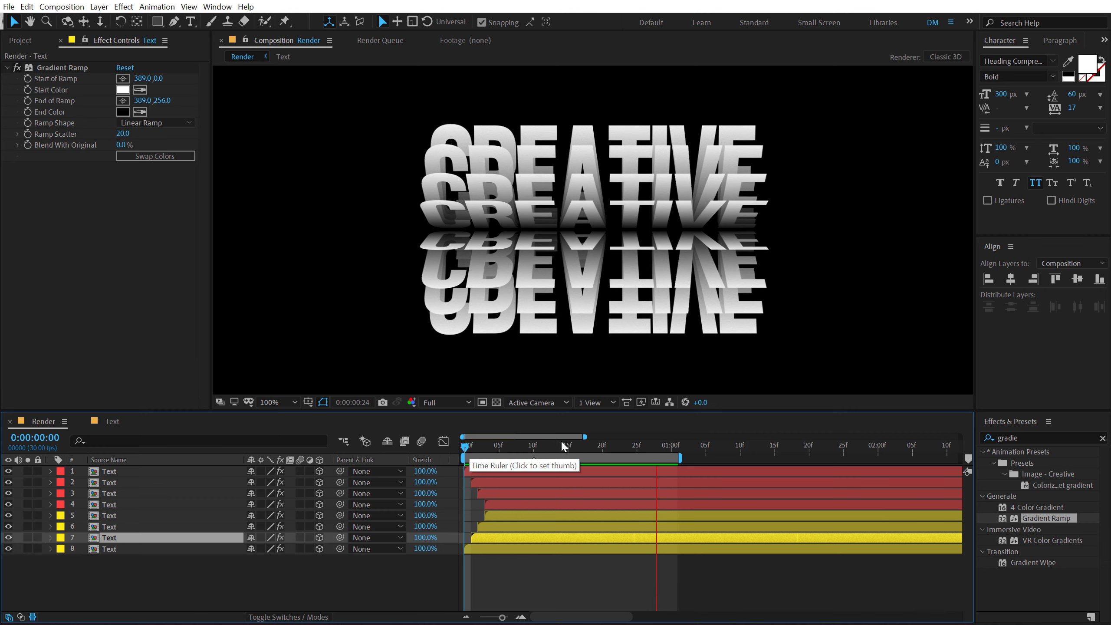
scroll(600, 319, down, 2)
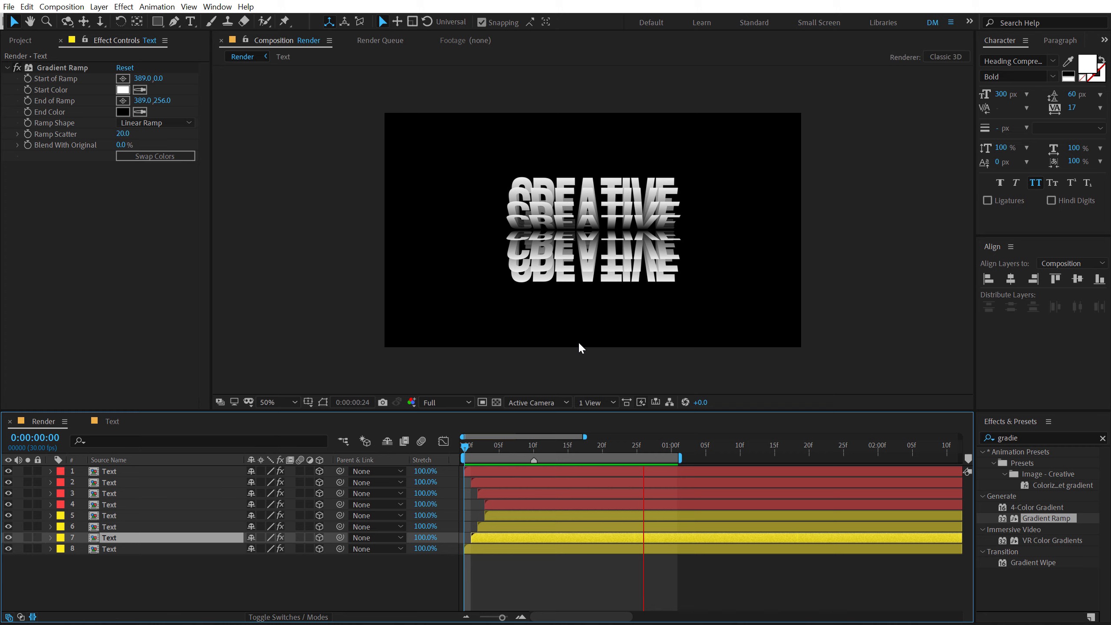
- Retype the Text composition's word from CREATIVE to MOTIONS, then scrub the Render composition to check
click(581, 446)
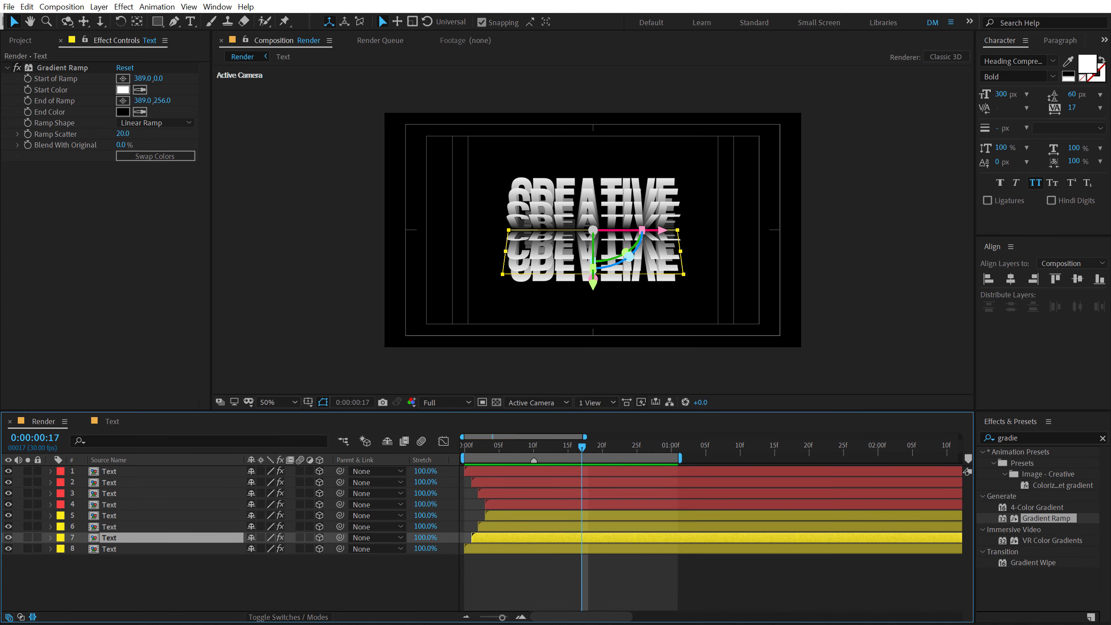
click(115, 422)
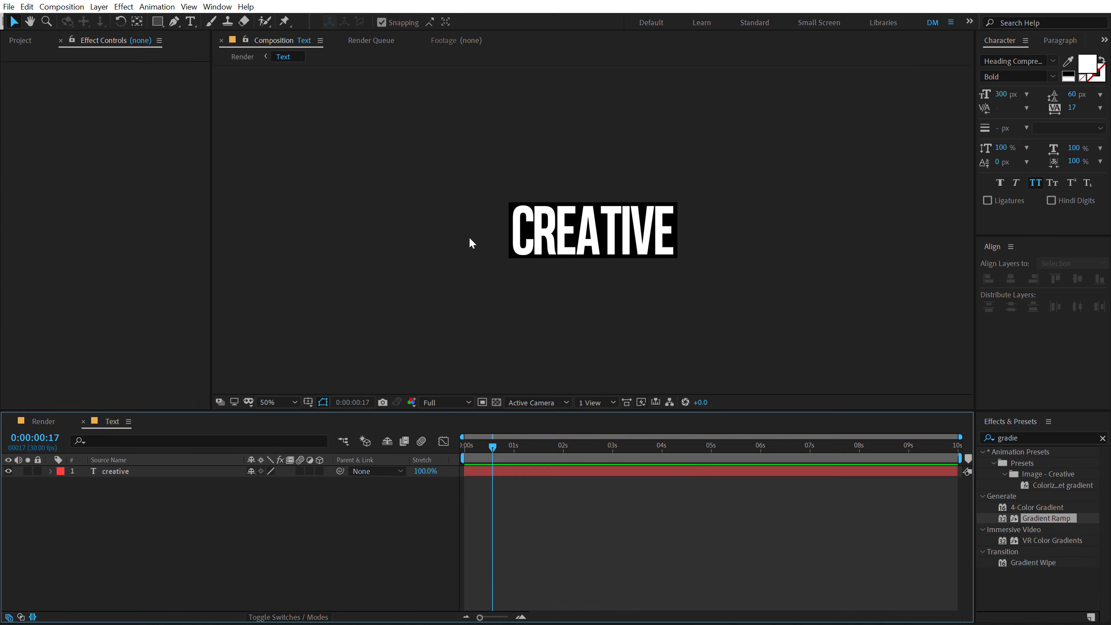
key(slash)
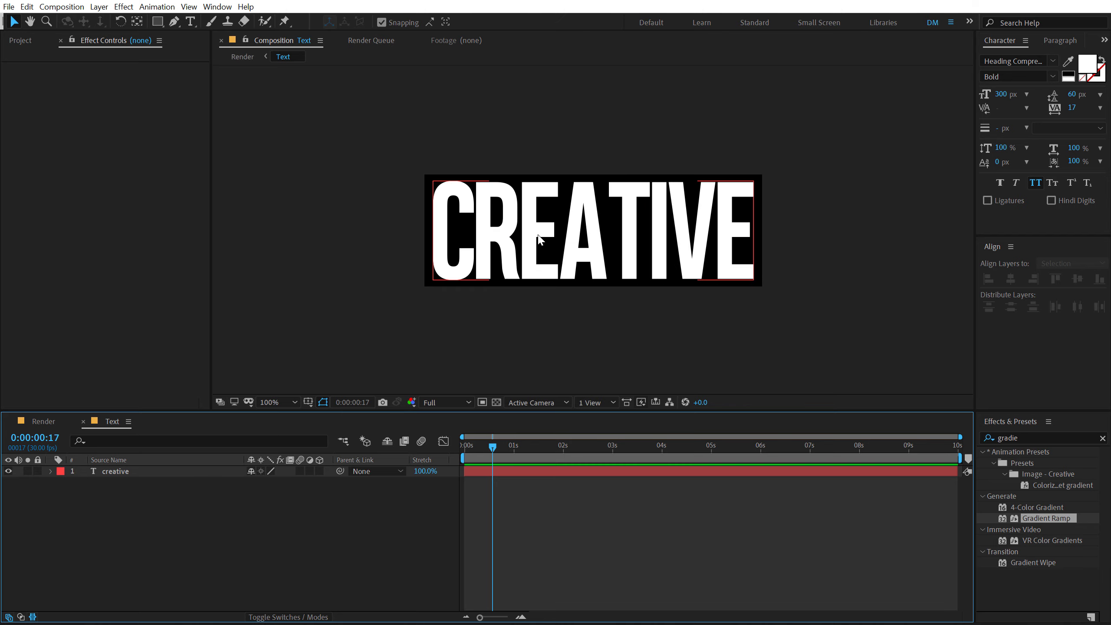
double_click(541, 240)
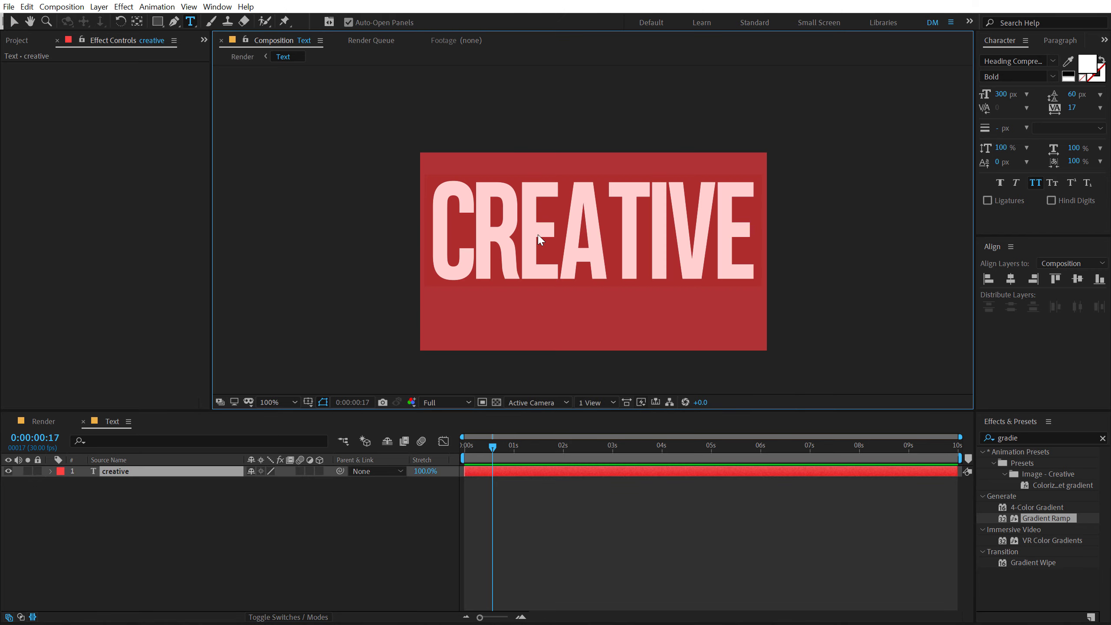
text(motions)
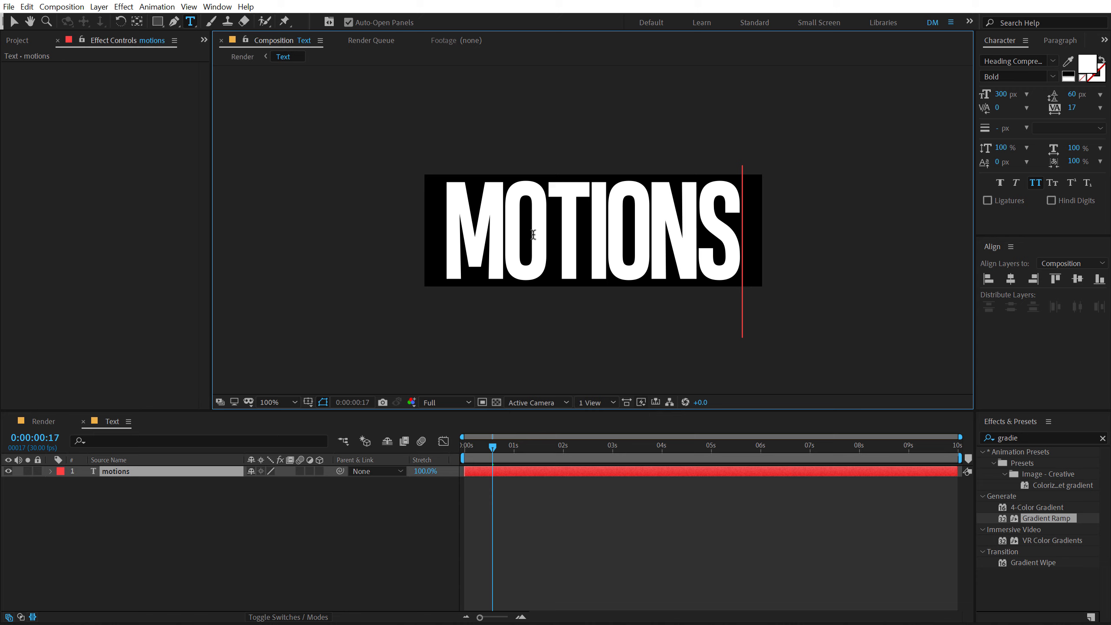
click(13, 24)
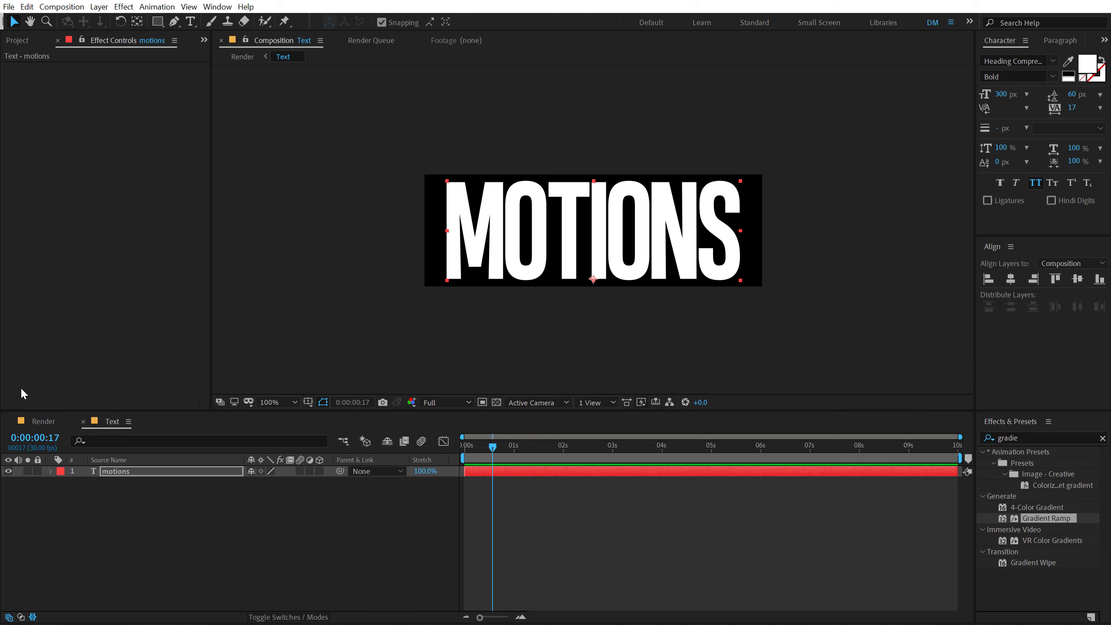
click(43, 421)
key(ctrl+shift+a)
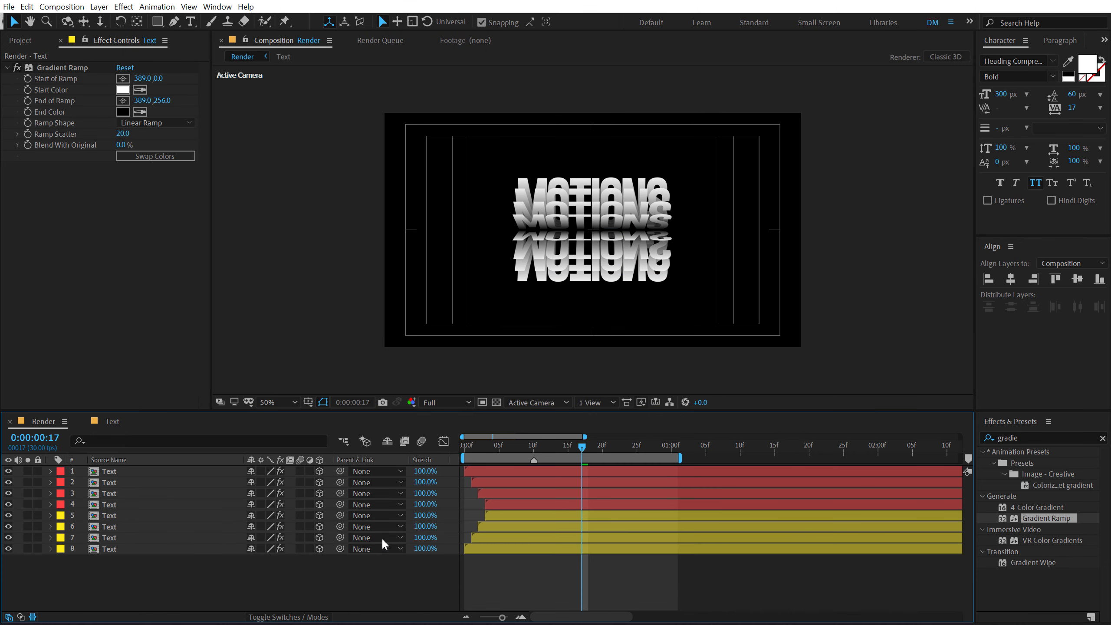
drag(466, 446, 670, 451)
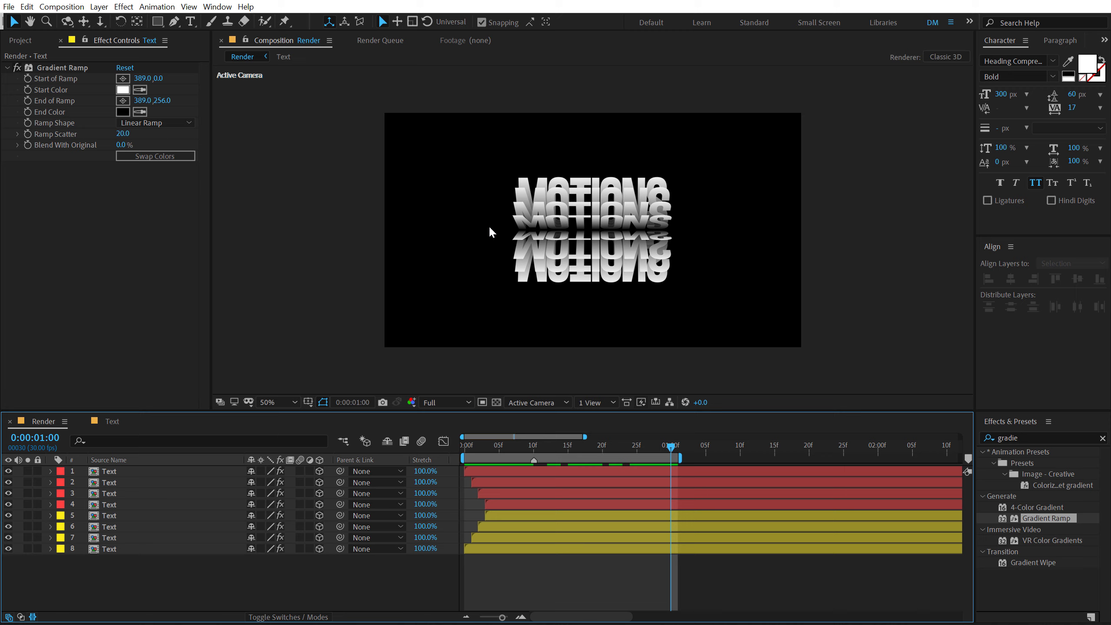
- Add a 35mm preset camera, Camera 1, to the Render composition and expand its options
key(period)
key(comma)
key(period)
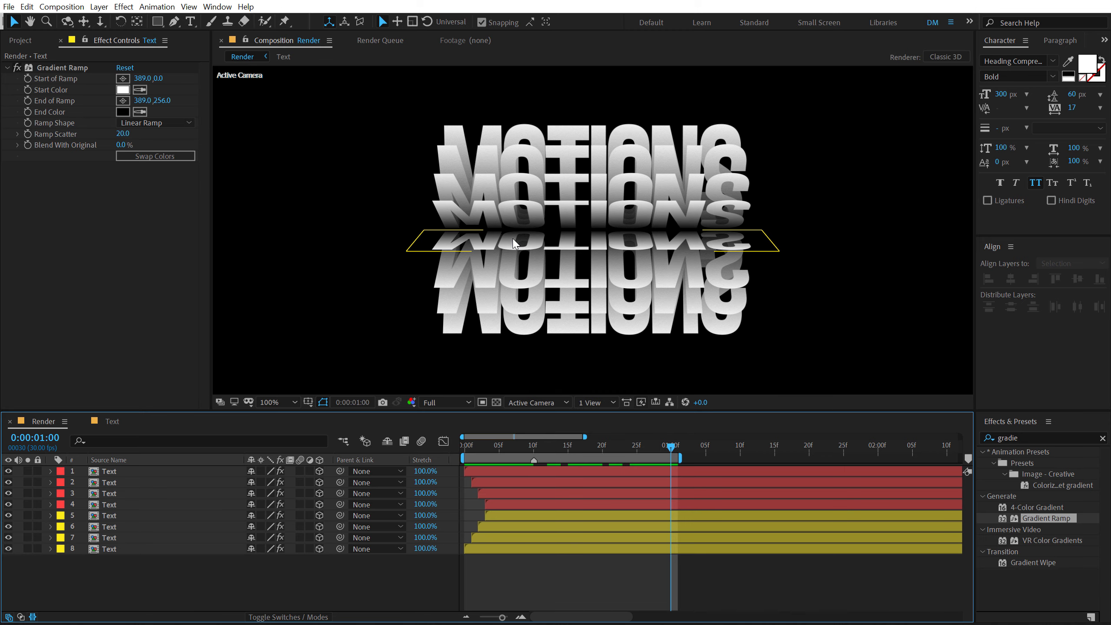
key(comma)
right_click(127, 593)
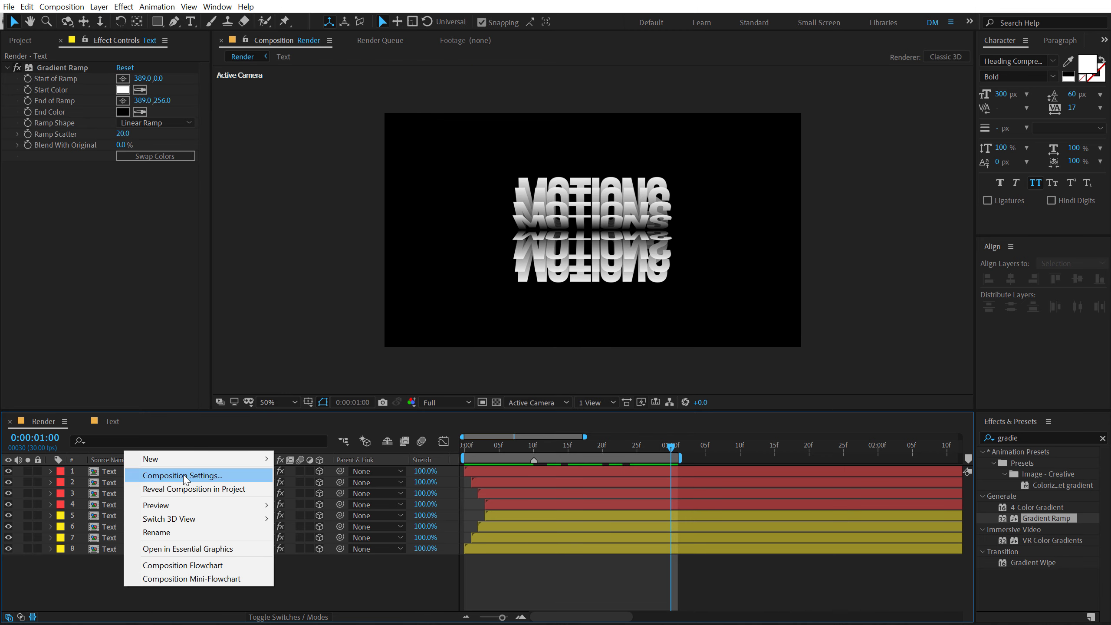
mouse_move(182, 461)
click(324, 515)
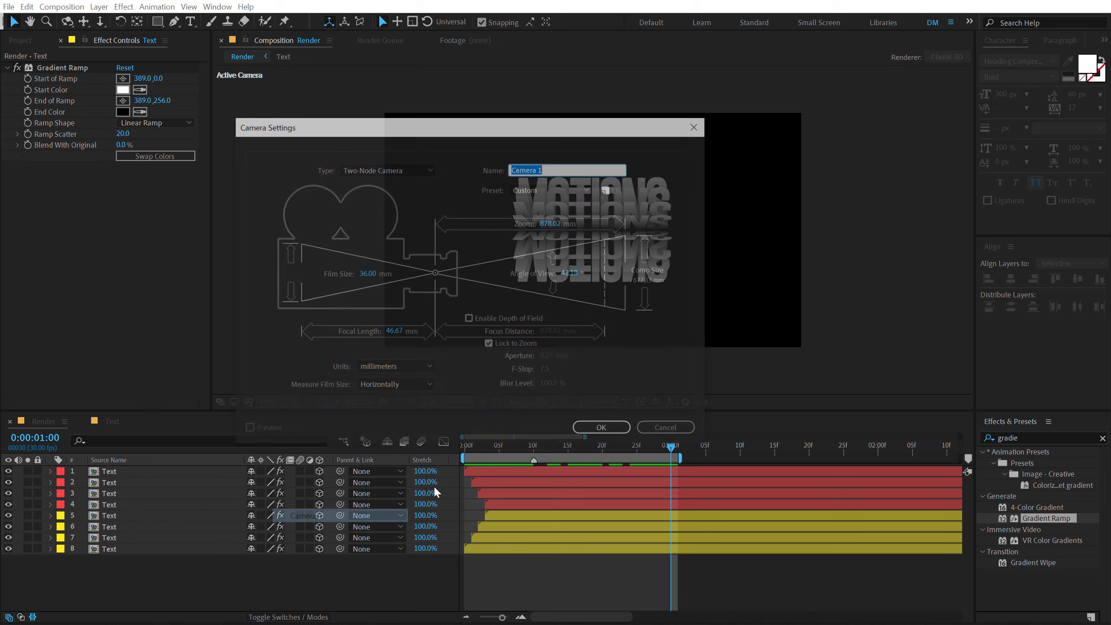
click(540, 189)
click(534, 283)
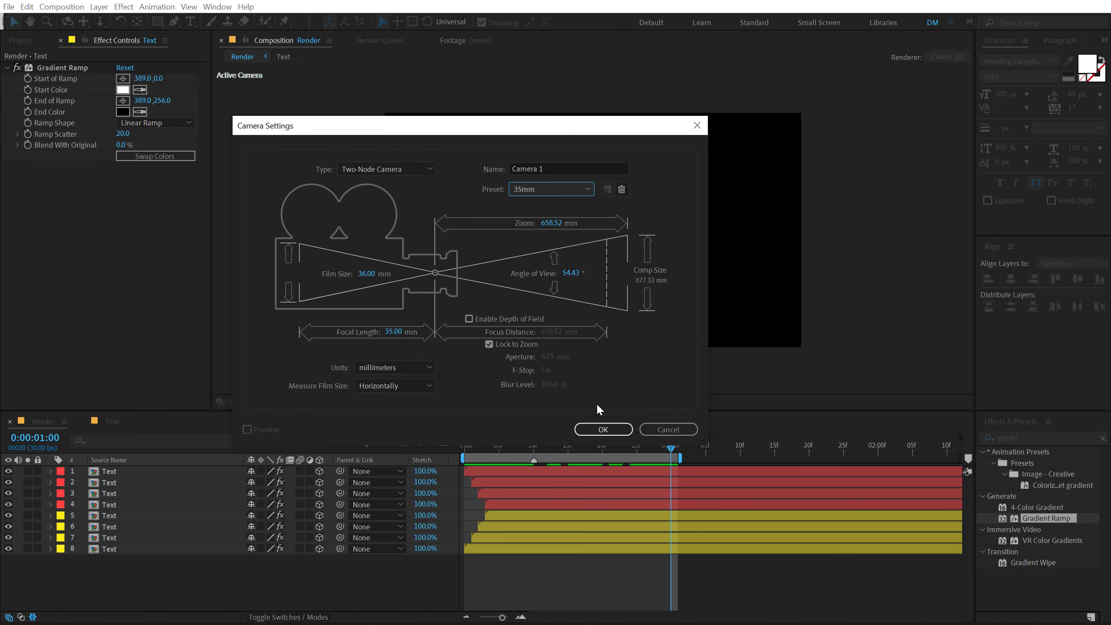
click(602, 429)
click(51, 471)
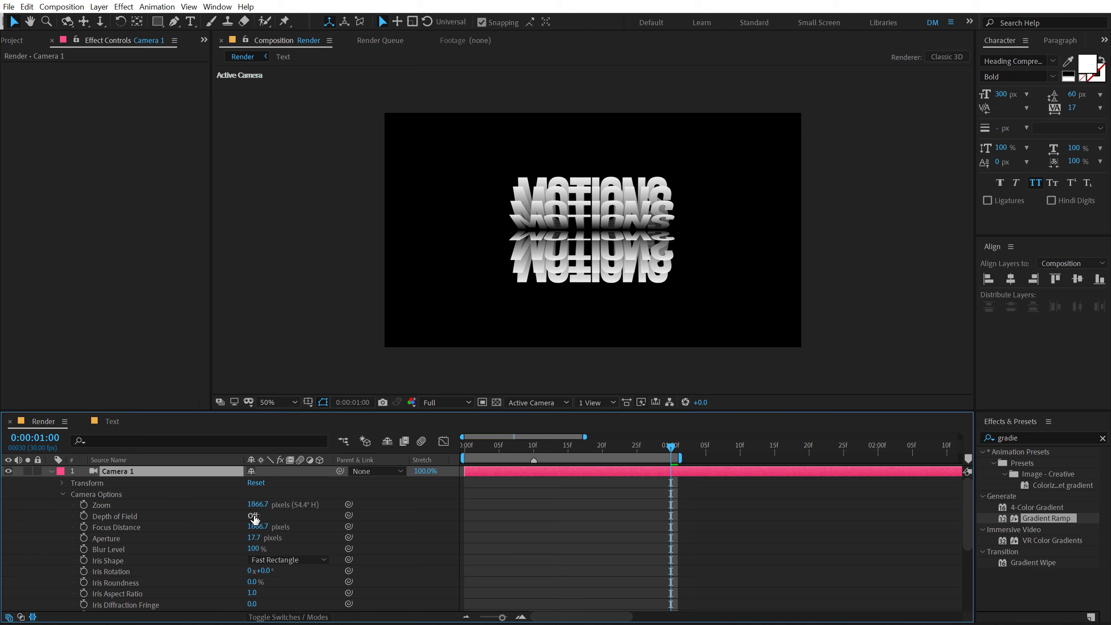
- Enable depth of field with aperture 212.7, blur level 317%, focus distance 1690.7, then preview
click(253, 516)
mouse_move(253, 543)
mouse_down()
mouse_move(257, 559)
mouse_move(265, 550)
mouse_up()
drag(380, 548, 379, 543)
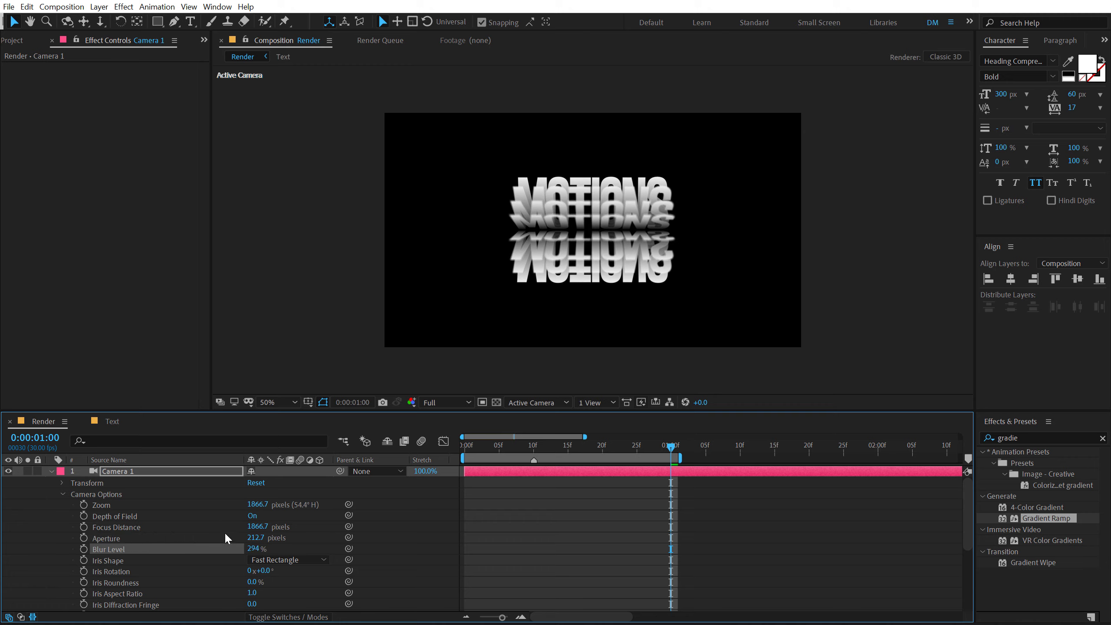
drag(258, 527, 114, 539)
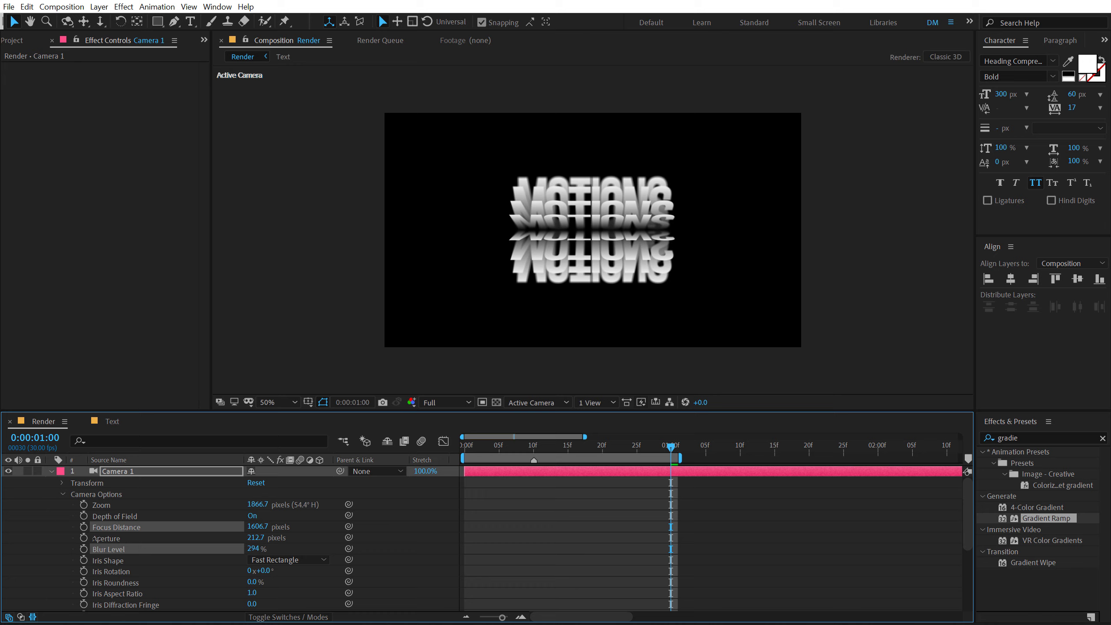
key(.)
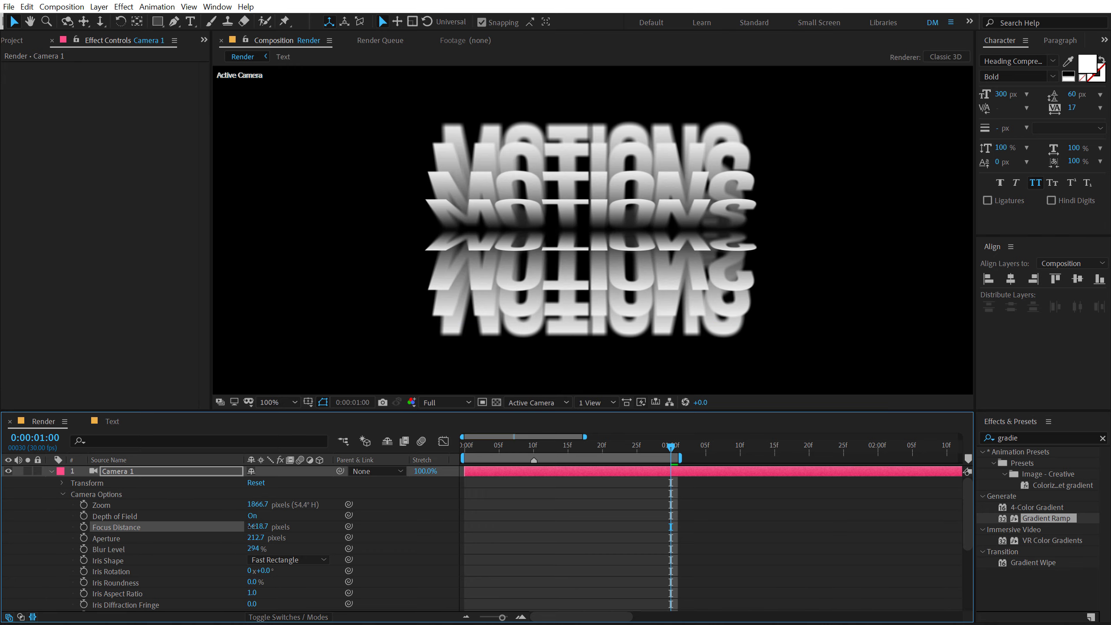
drag(252, 526, 263, 550)
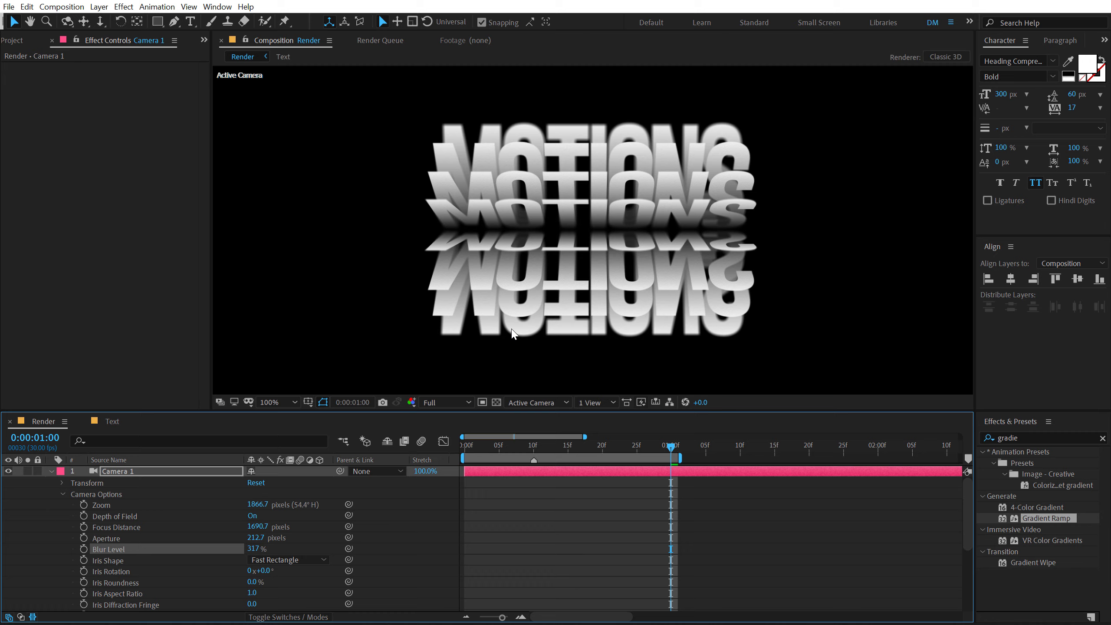
key(comma)
key(space)
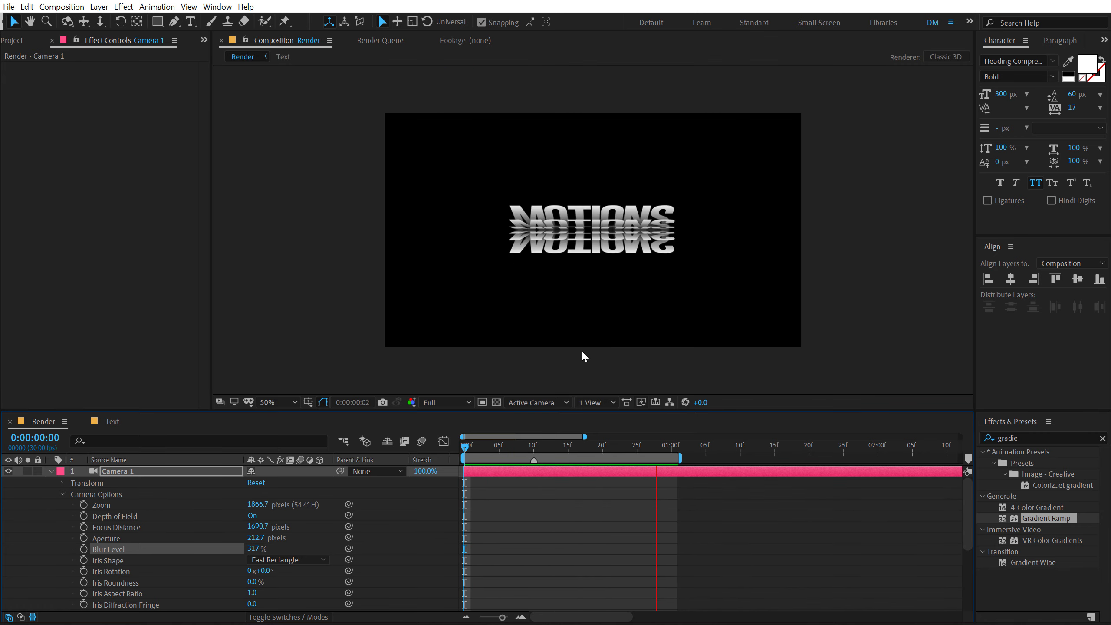
- Collapse Camera 1 and switch on motion blur for the eight MOTIONS text layers
click(51, 472)
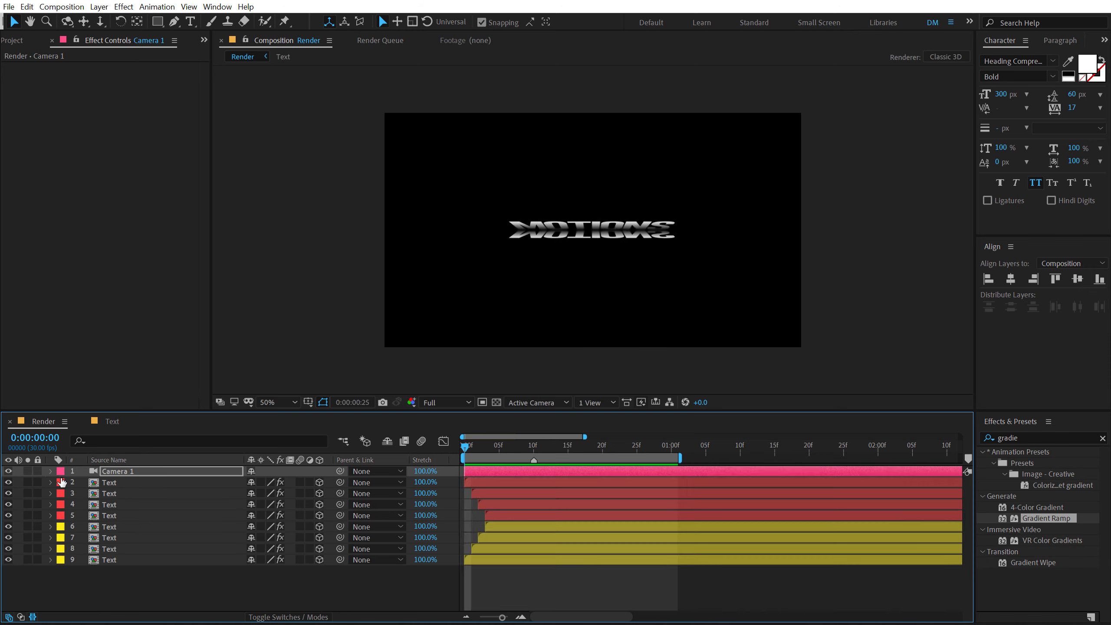
drag(300, 482, 299, 493)
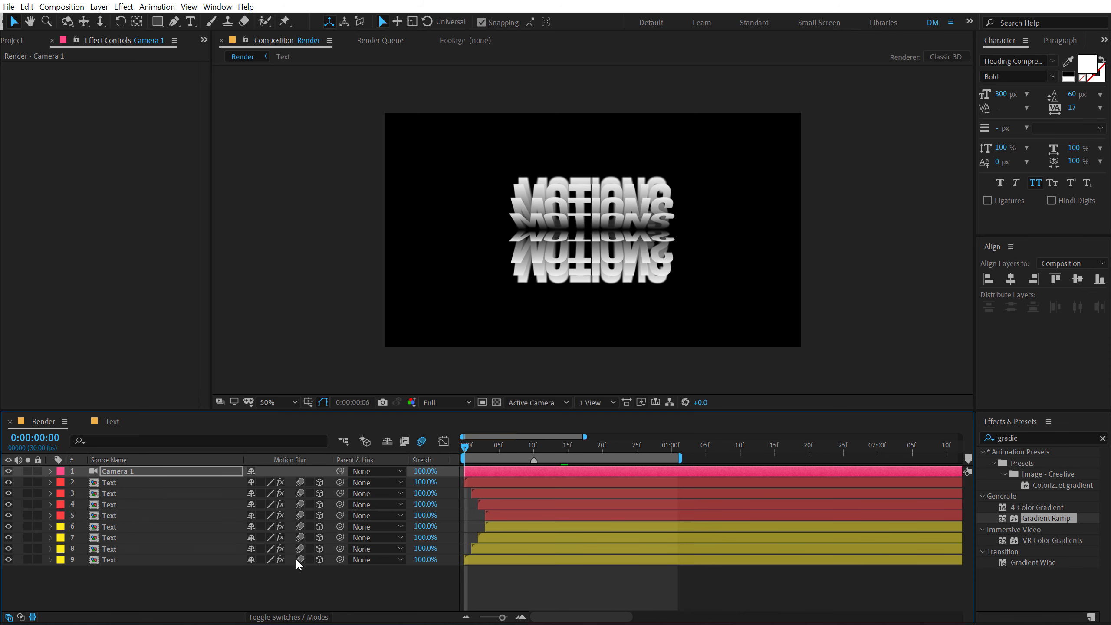